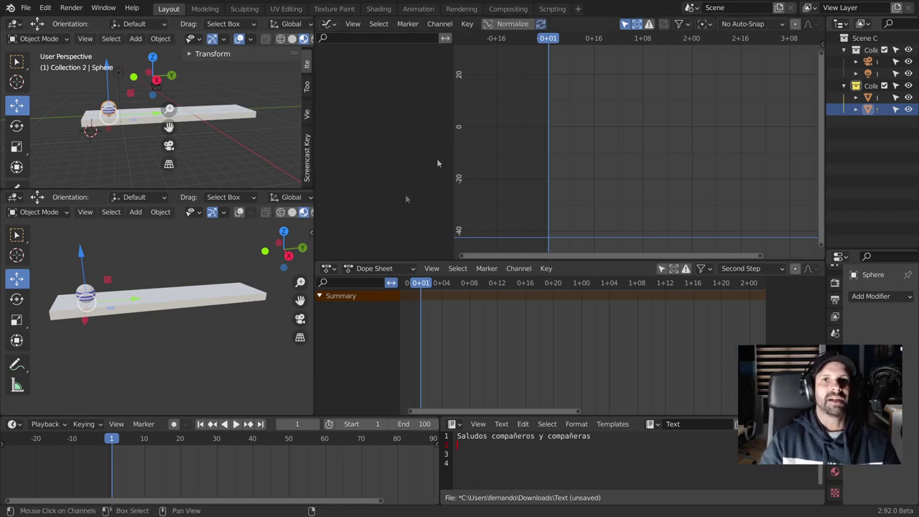
Swap the top editor to Timeline and back to Graph Editor, and view the lower viewport from the right
{"action": "left_click", "coordinate": [328, 24]}
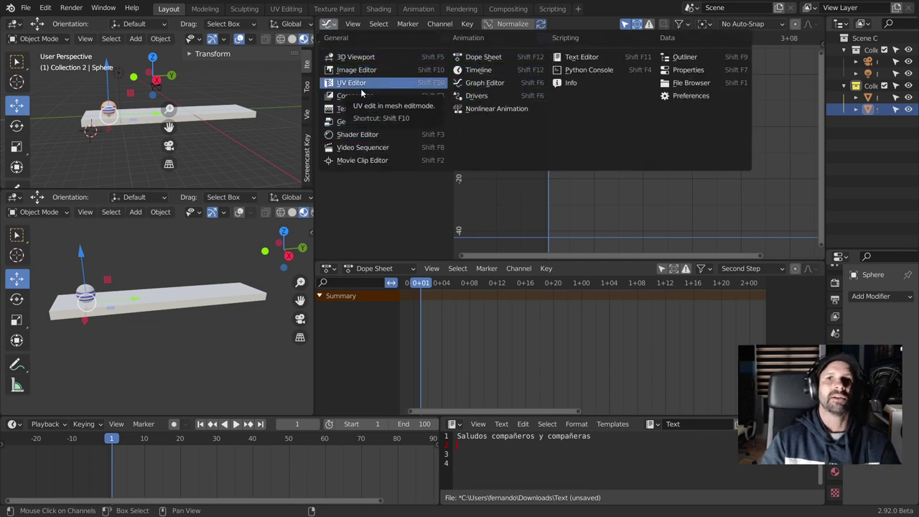
{"action": "left_click", "coordinate": [480, 69]}
{"action": "left_click", "coordinate": [328, 25]}
{"action": "left_click", "coordinate": [479, 84]}
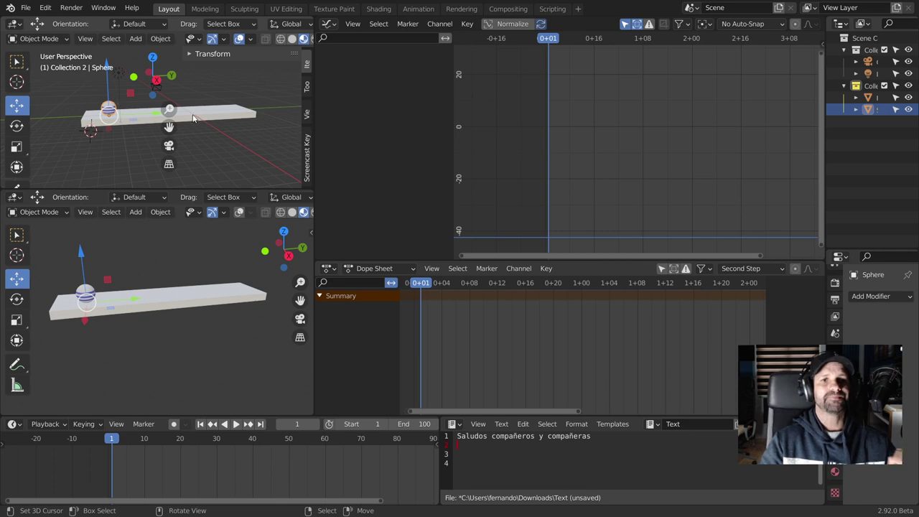
{"action": "key", "text": "KP_3"}
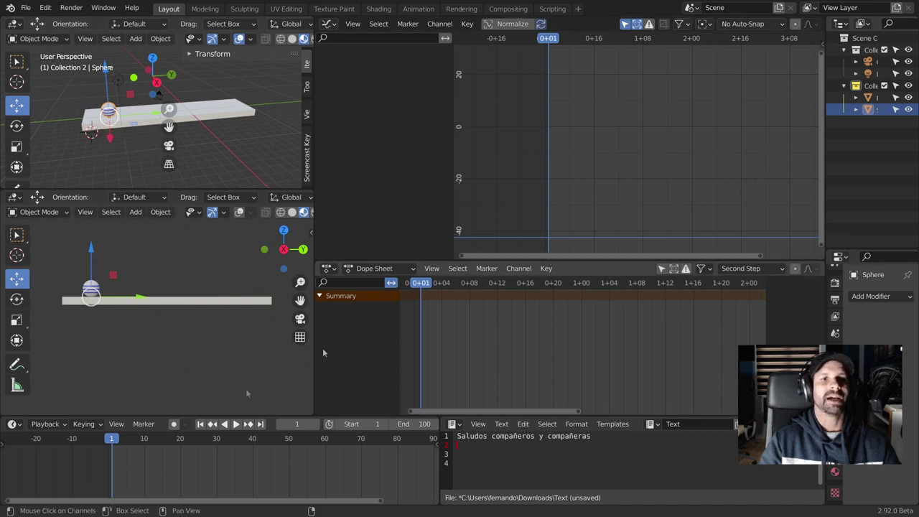
Hide the lower viewport's gizmos, orbit to an angled view of the board and sphere, and show the full frame range
{"action": "mouse_move", "coordinate": [101, 321]}
{"action": "middle_mouse_down"}
{"action": "mouse_move", "coordinate": [159, 355]}
{"action": "mouse_move", "coordinate": [102, 334]}
{"action": "middle_mouse_up"}
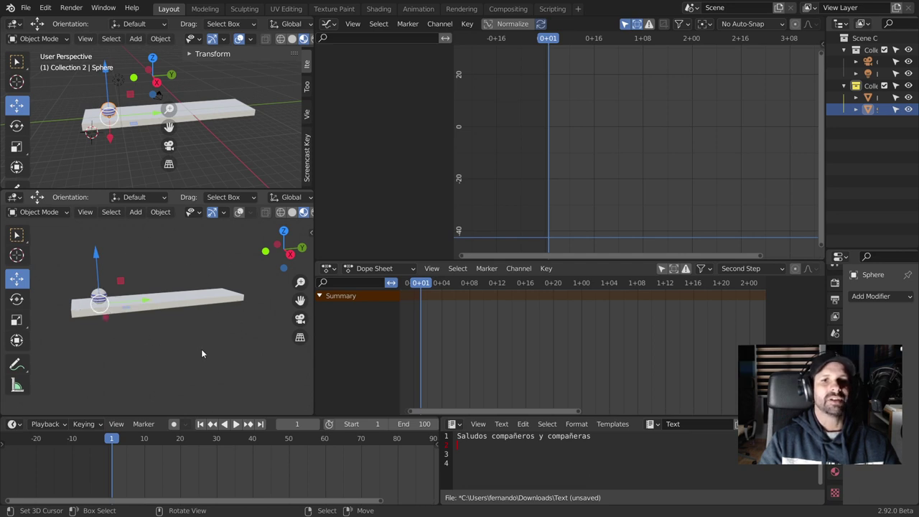
{"action": "left_click", "coordinate": [213, 212]}
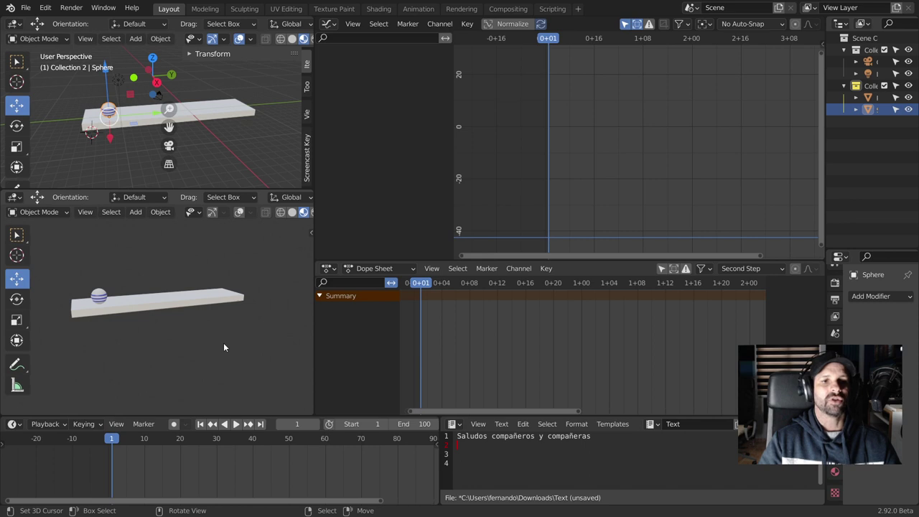
{"action": "middle_click_drag", "start_coordinate": [214, 351], "coordinate": [218, 351]}
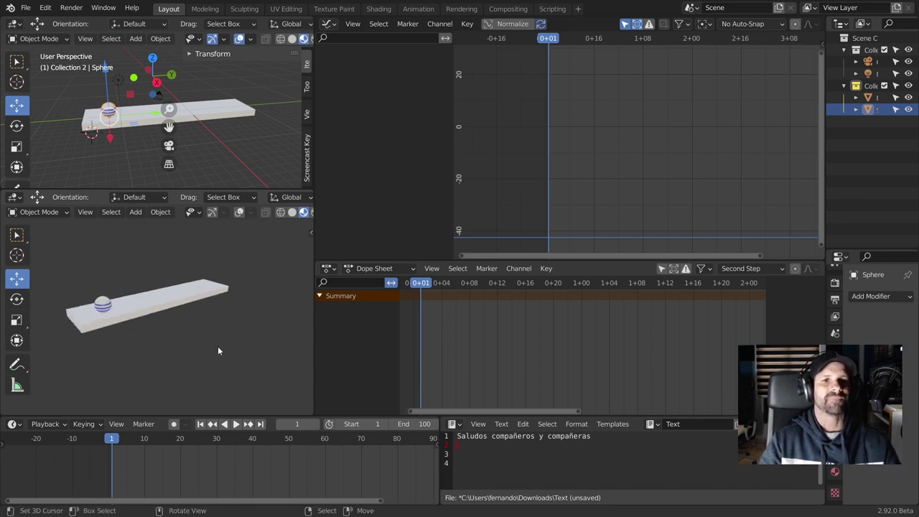
{"action": "middle_click_drag", "start_coordinate": [113, 338], "coordinate": [150, 352]}
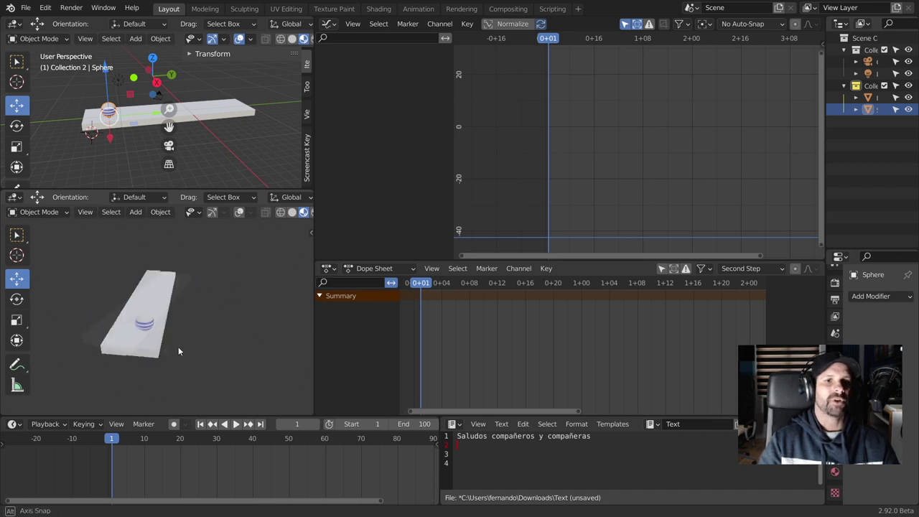
{"action": "mouse_move", "coordinate": [80, 350]}
{"action": "middle_mouse_down"}
{"action": "mouse_move", "coordinate": [113, 312]}
{"action": "mouse_move", "coordinate": [214, 340]}
{"action": "mouse_move", "coordinate": [275, 304]}
{"action": "mouse_move", "coordinate": [190, 325]}
{"action": "mouse_move", "coordinate": [252, 363]}
{"action": "mouse_move", "coordinate": [269, 360]}
{"action": "middle_mouse_up"}
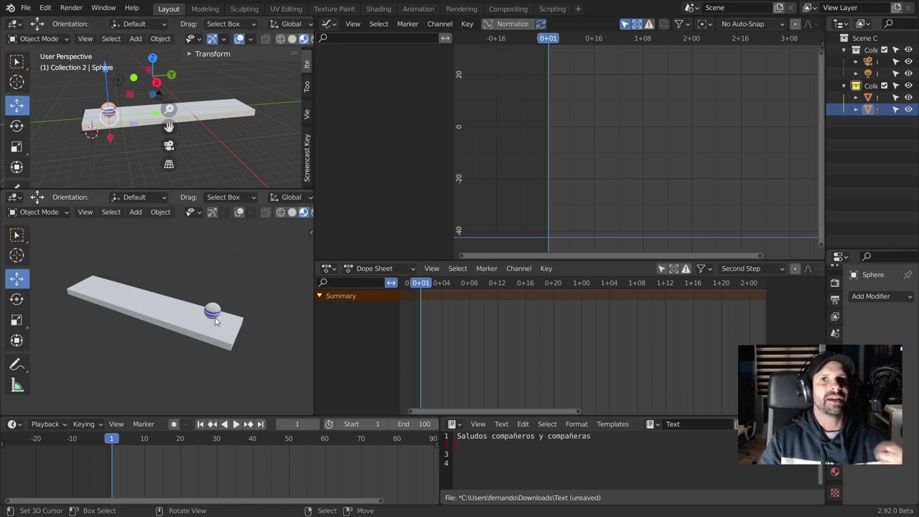
{"action": "mouse_move", "coordinate": [184, 341]}
{"action": "middle_mouse_down"}
{"action": "mouse_move", "coordinate": [245, 345]}
{"action": "mouse_move", "coordinate": [264, 318]}
{"action": "middle_mouse_up"}
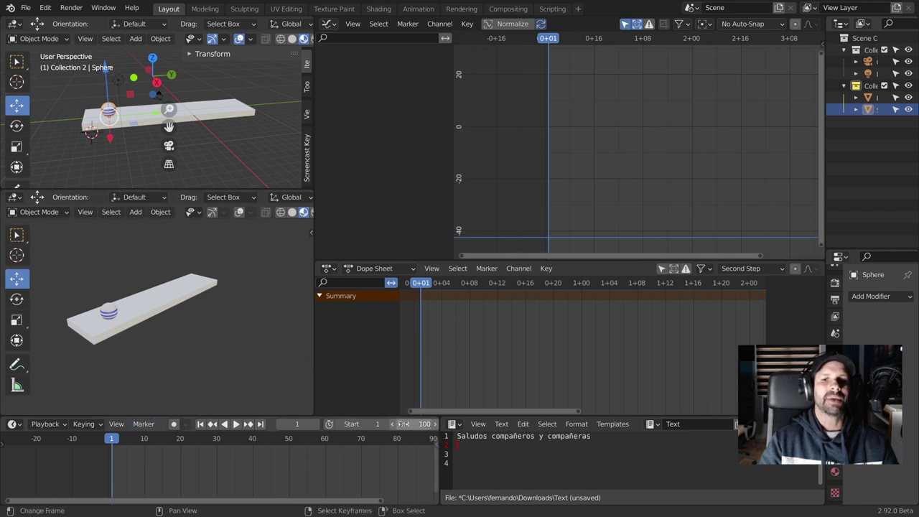
{"action": "mouse_move", "coordinate": [414, 423]}
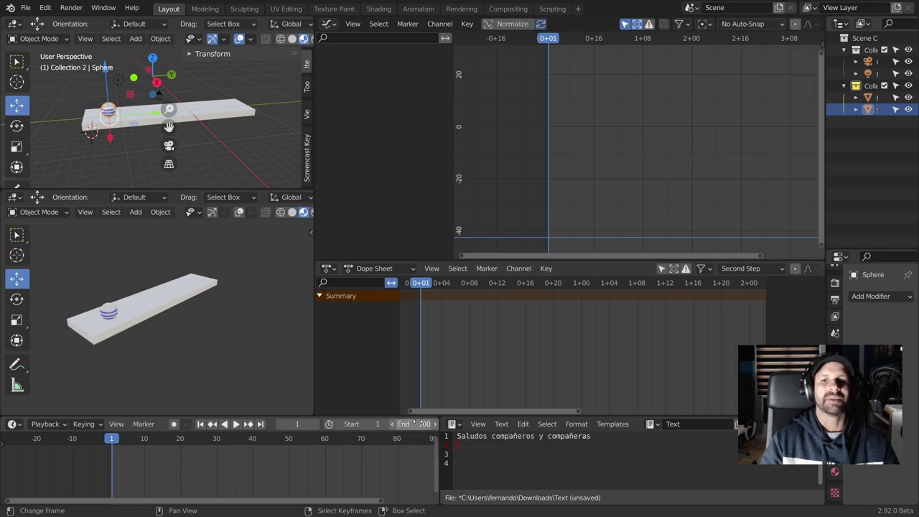
{"action": "key", "text": "Home"}
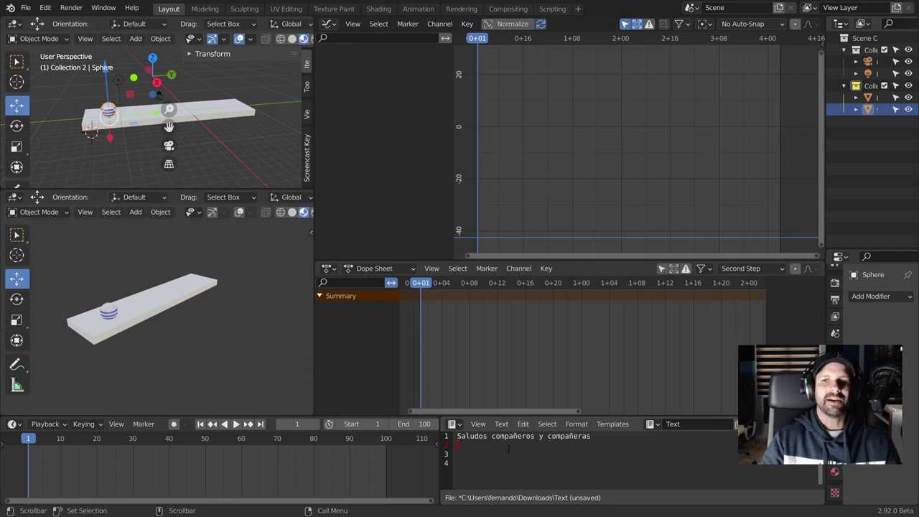
Add a marker at frame 41 and write the note 'f41 cambio camara' in the Text Editor
{"action": "left_click", "coordinate": [600, 99]}
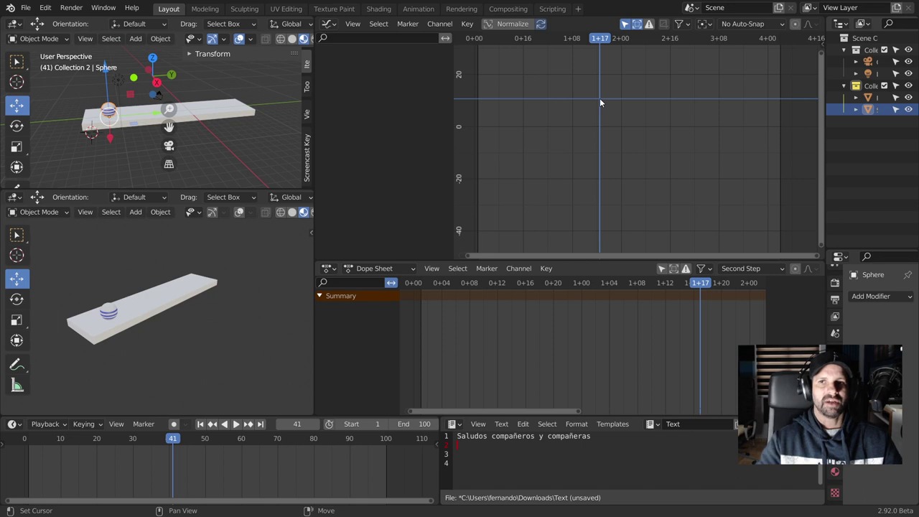
{"action": "key", "text": "m"}
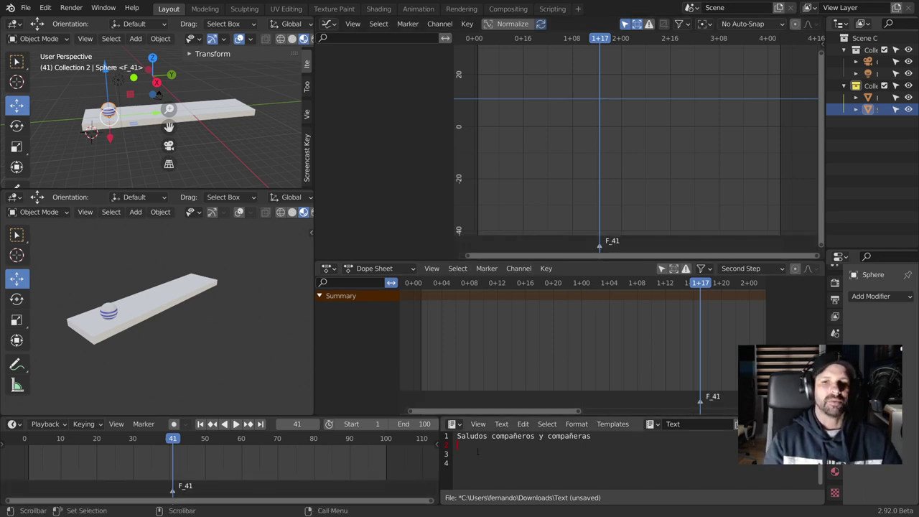
{"action": "type", "text": "f41 cambiocamaramara"}
{"action": "key", "text": "Return"}
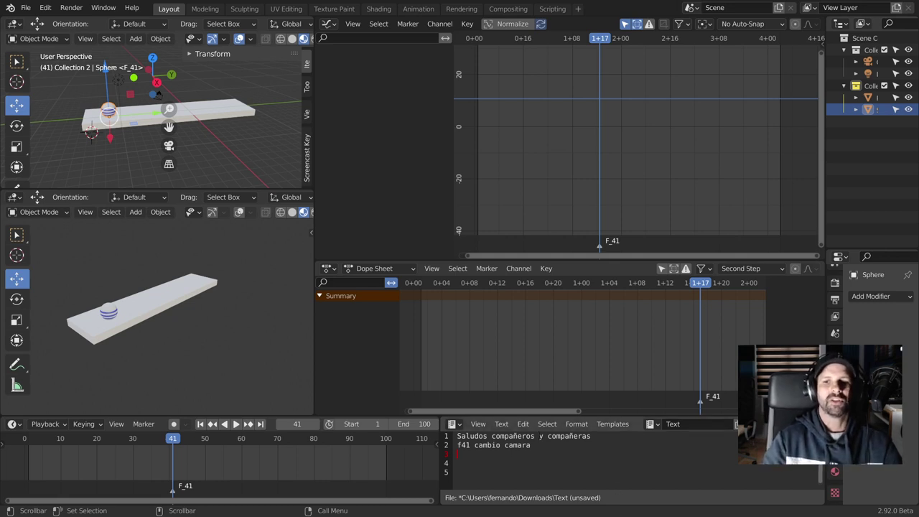
{"action": "left_click", "coordinate": [480, 424]}
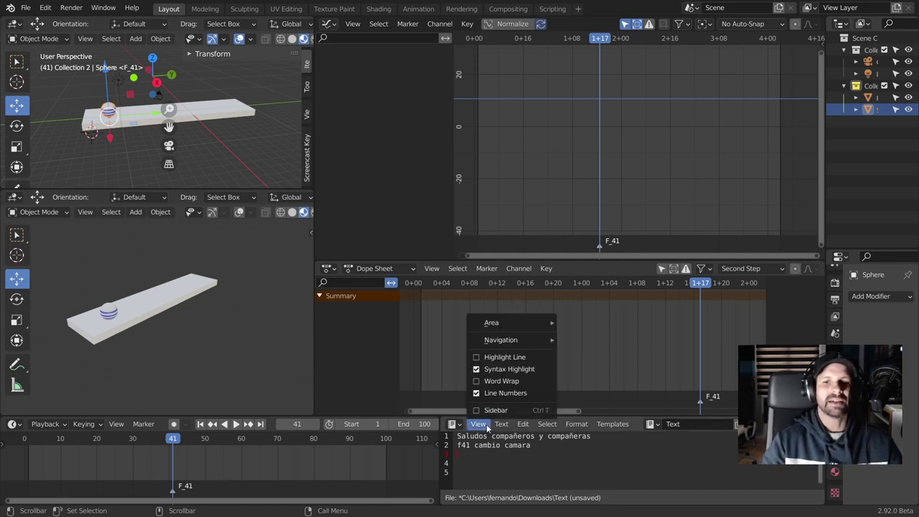
Browse the Text Editor's menus without choosing anything, then set the current frame to 2
{"action": "left_click", "coordinate": [503, 429]}
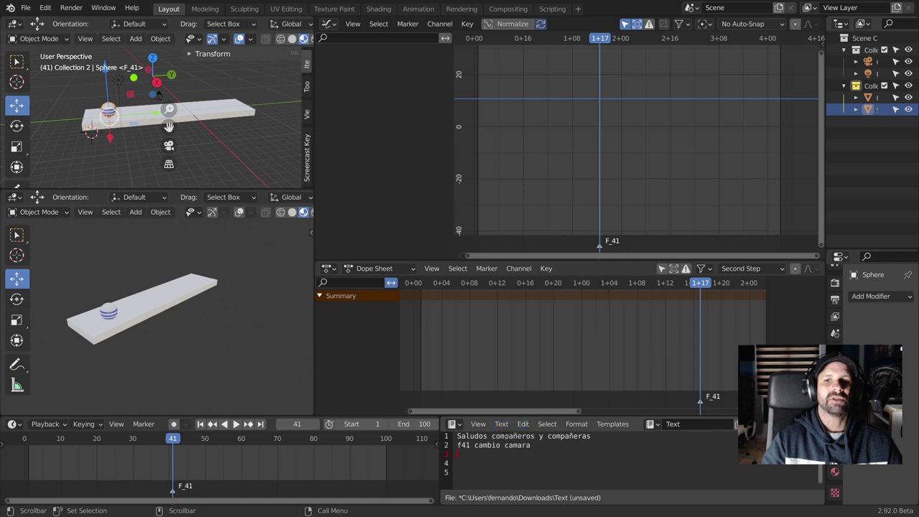
{"action": "left_click", "coordinate": [504, 425]}
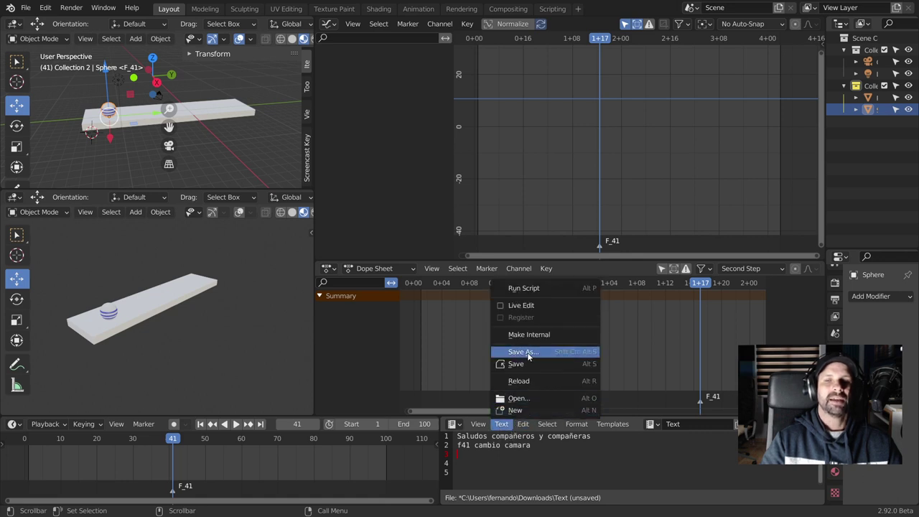
{"action": "left_click", "coordinate": [541, 445]}
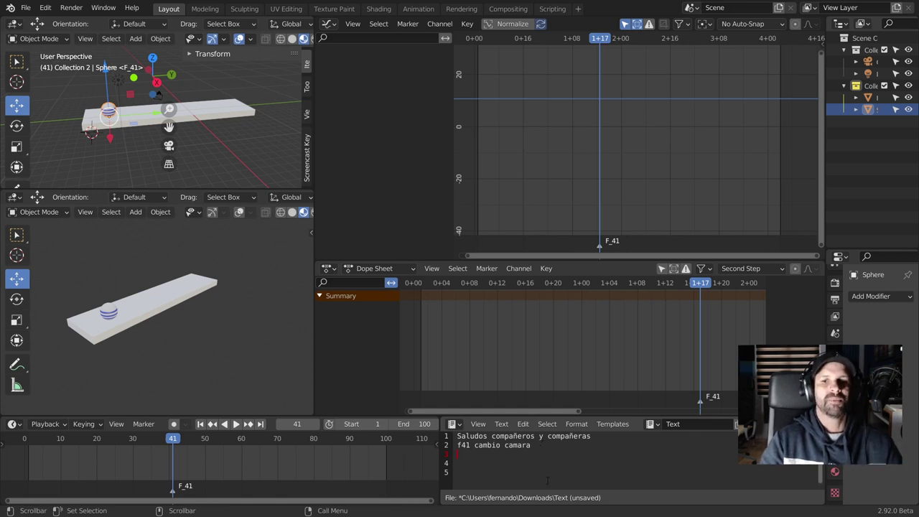
{"action": "left_click", "coordinate": [31, 459]}
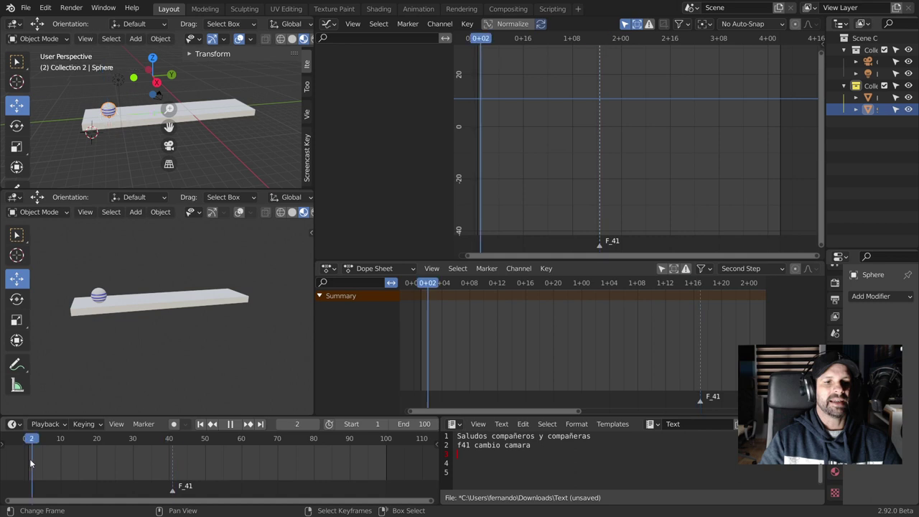
Move the playhead around and back to frame 1, then bring up the Insert Keyframe menu
{"action": "left_click", "coordinate": [27, 441]}
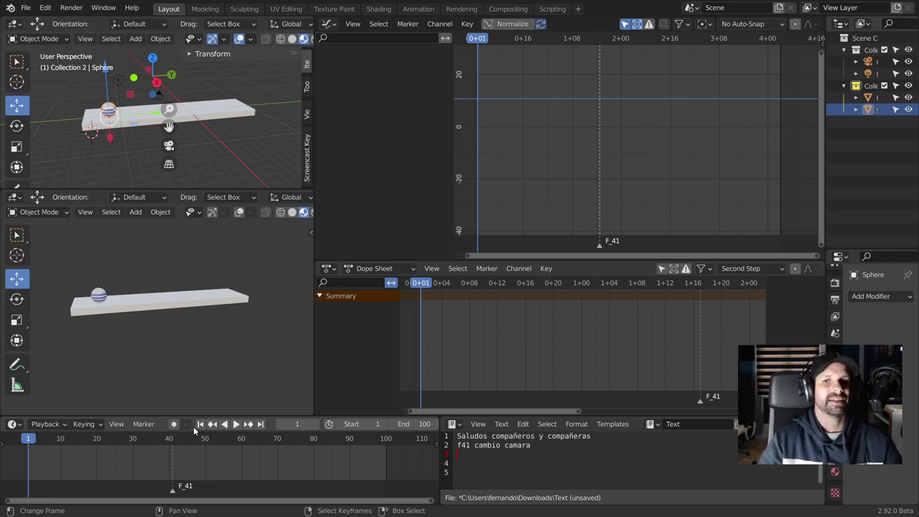
{"action": "left_click", "coordinate": [172, 452]}
{"action": "left_click", "coordinate": [26, 465]}
{"action": "key", "text": "Right"}
{"action": "key", "text": "Up"}
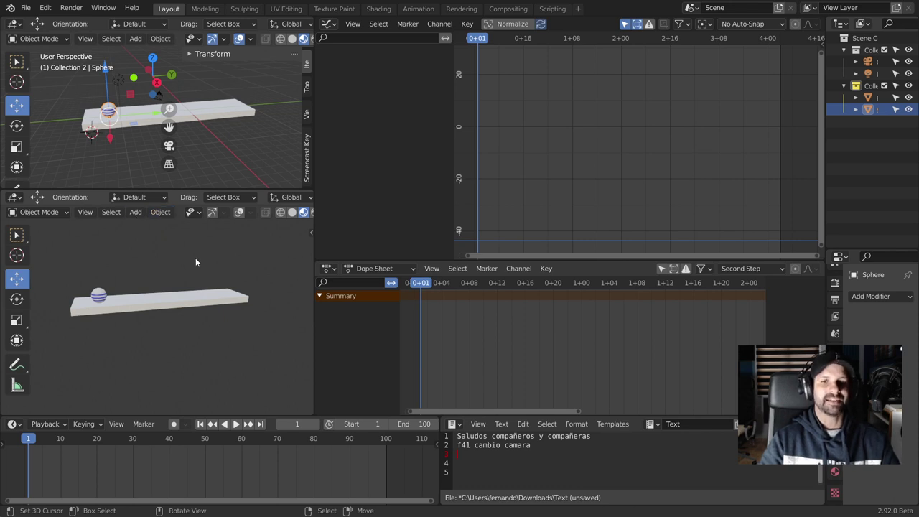
{"action": "key", "text": "i"}
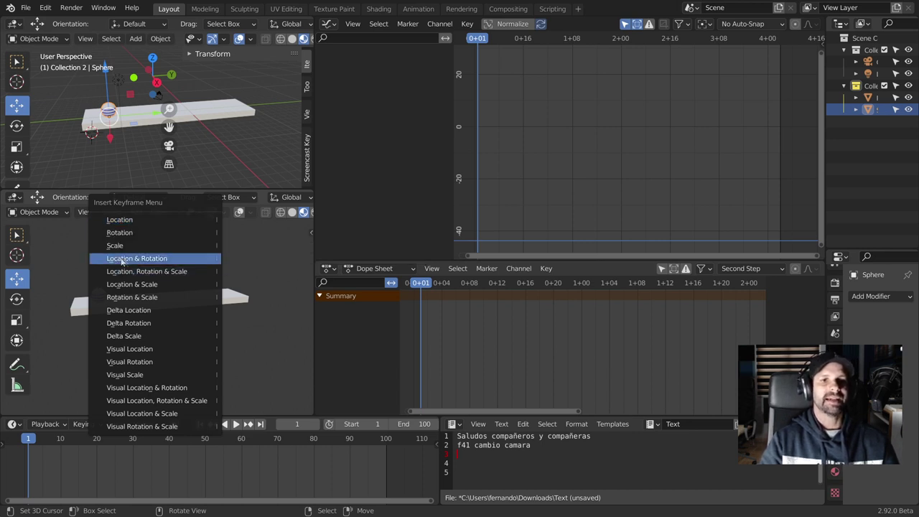
Key the sphere's Location & Rotation at frame 1, move it to the board's far end, and key it at frame 90
{"action": "left_click", "coordinate": [127, 258]}
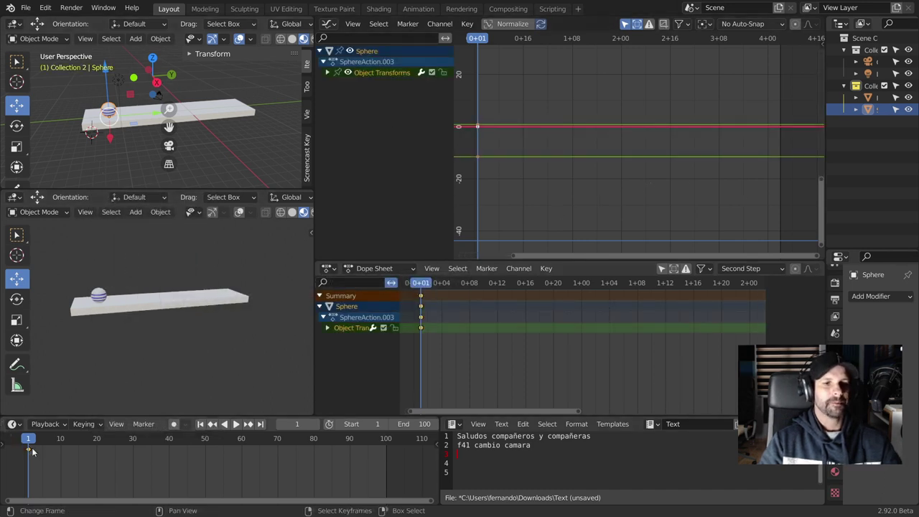
{"action": "left_click_drag", "start_coordinate": [29, 442], "coordinate": [351, 434]}
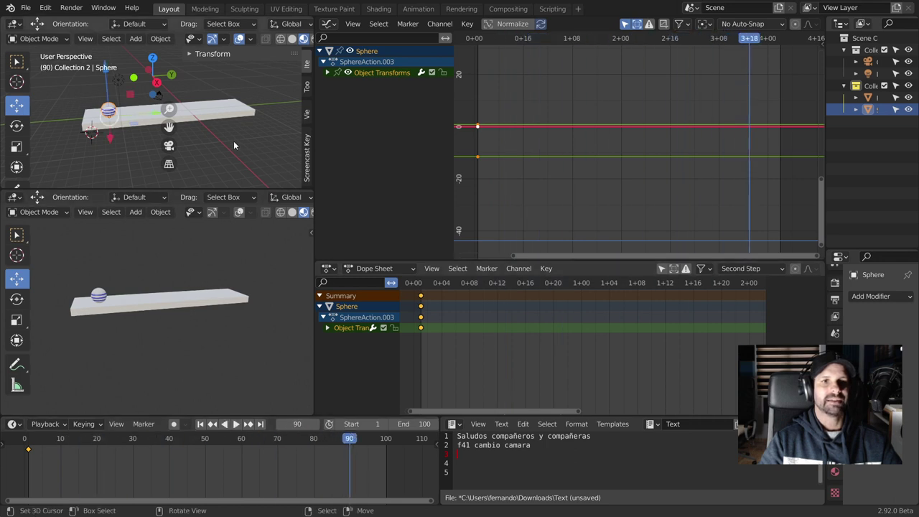
{"action": "key", "text": "g"}
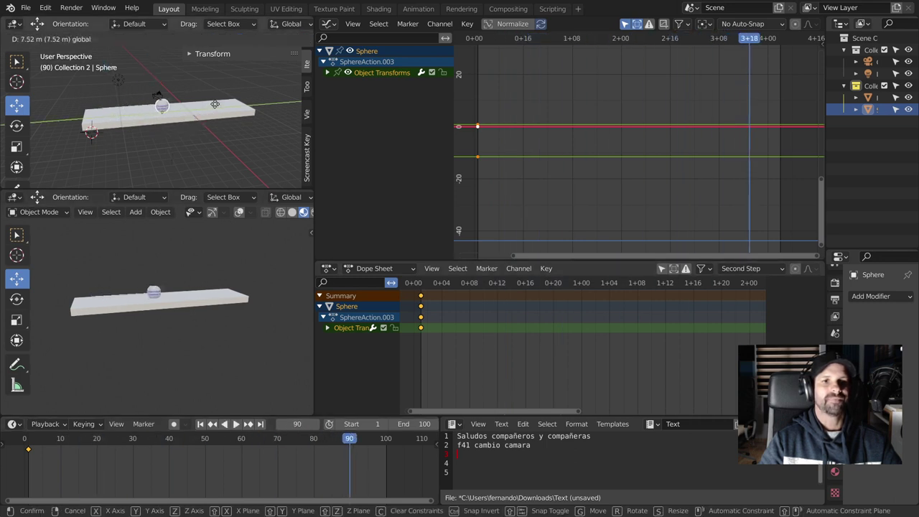
{"action": "left_click", "coordinate": [264, 104]}
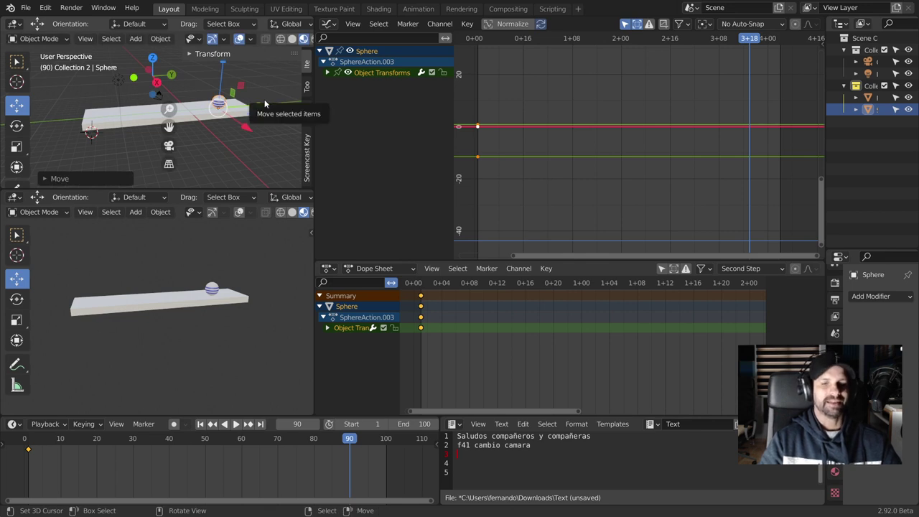
{"action": "key", "text": "i"}
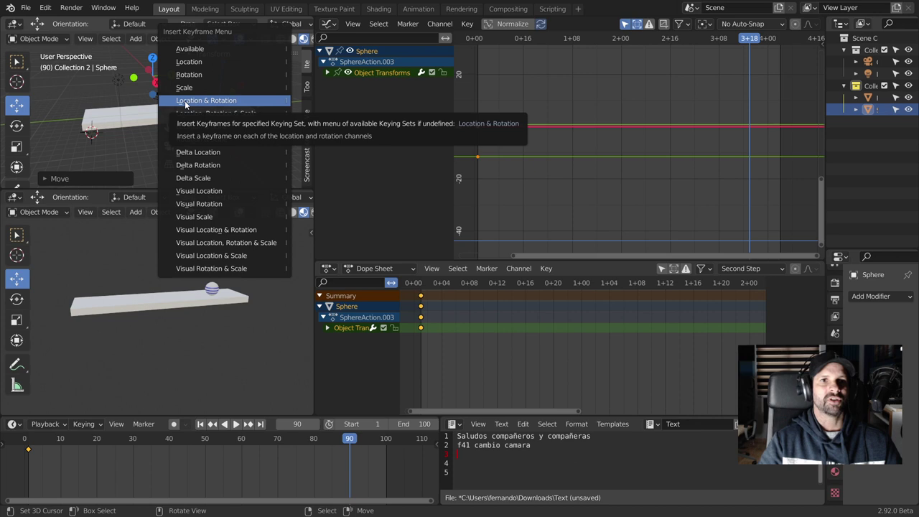
{"action": "left_click", "coordinate": [185, 105]}
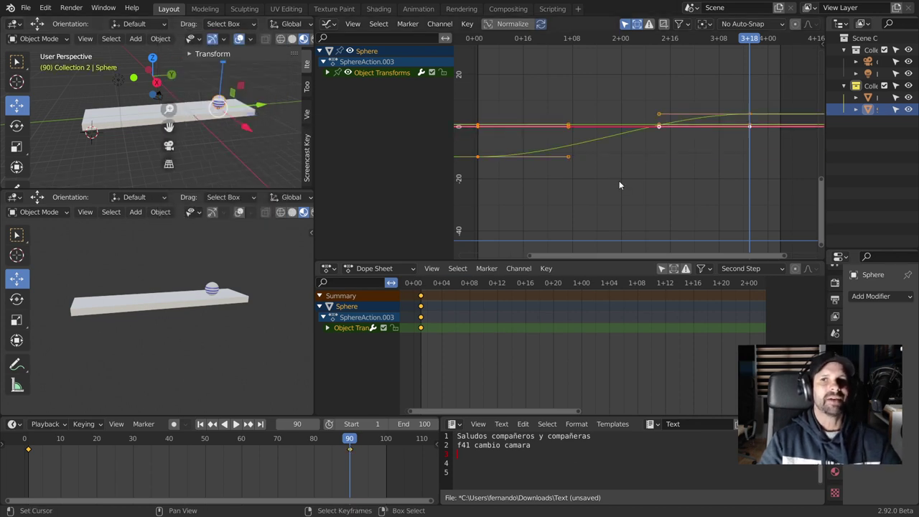
{"action": "left_click", "coordinate": [29, 468]}
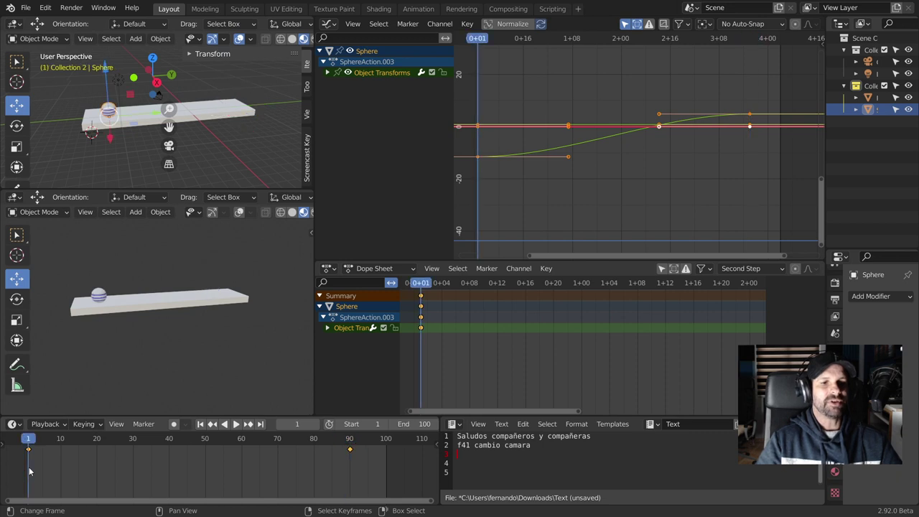
{"action": "key", "text": "space"}
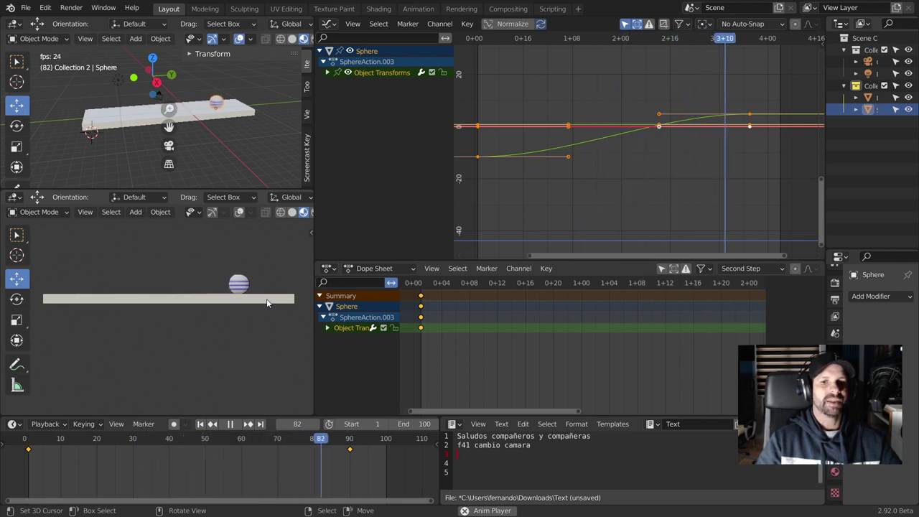
{"action": "key", "text": "space"}
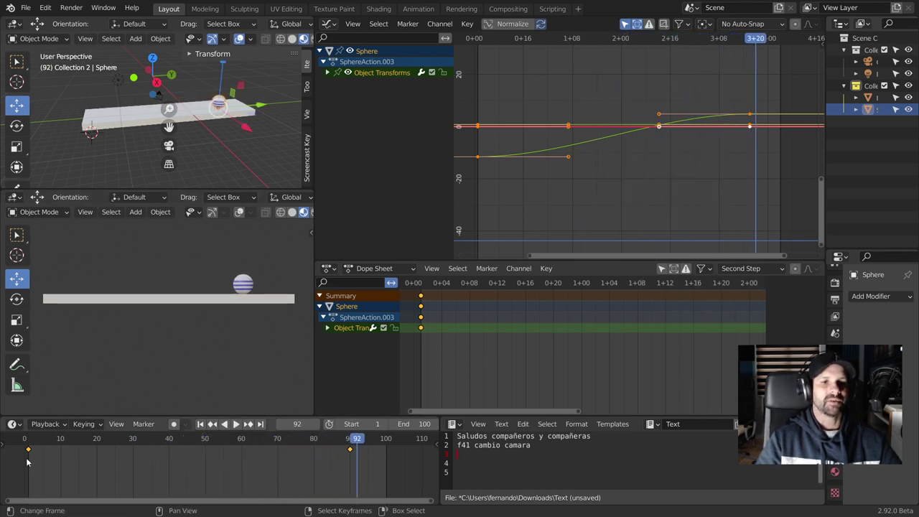
{"action": "key", "text": "space"}
{"action": "left_click_drag", "start_coordinate": [28, 462], "coordinate": [349, 486]}
{"action": "key", "text": "space"}
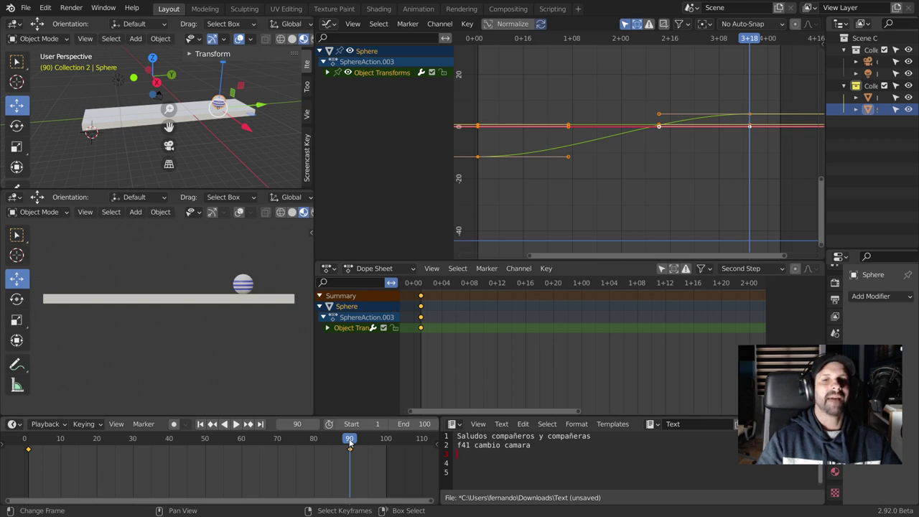
{"action": "left_click_drag", "start_coordinate": [29, 455], "coordinate": [353, 454]}
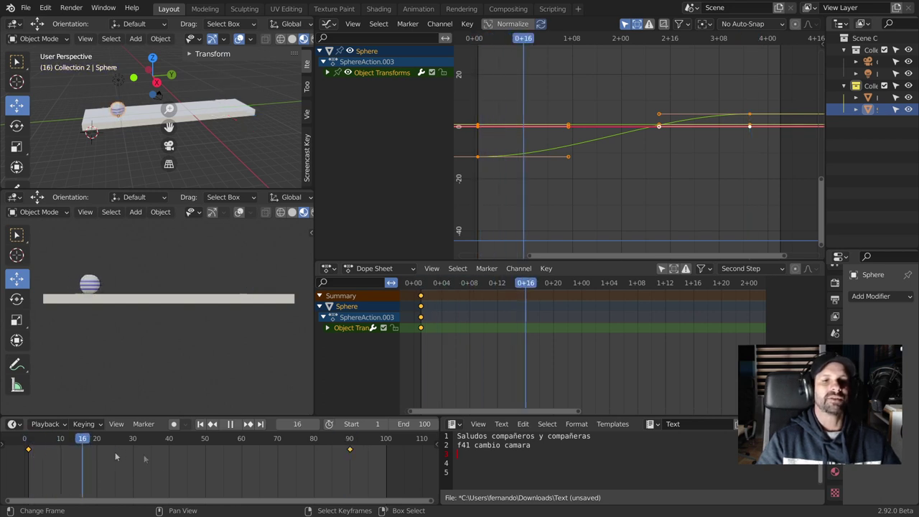
{"action": "left_click_drag", "start_coordinate": [353, 454], "coordinate": [350, 454]}
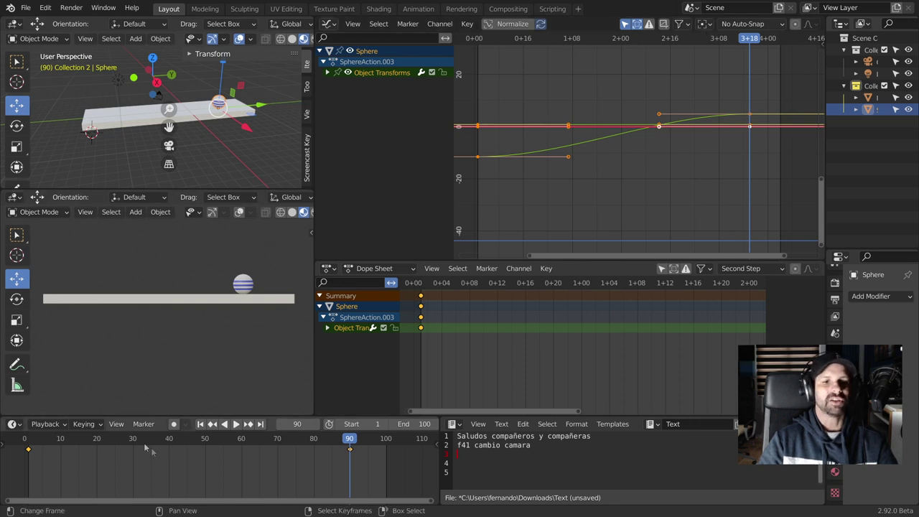
{"action": "left_click", "coordinate": [116, 424]}
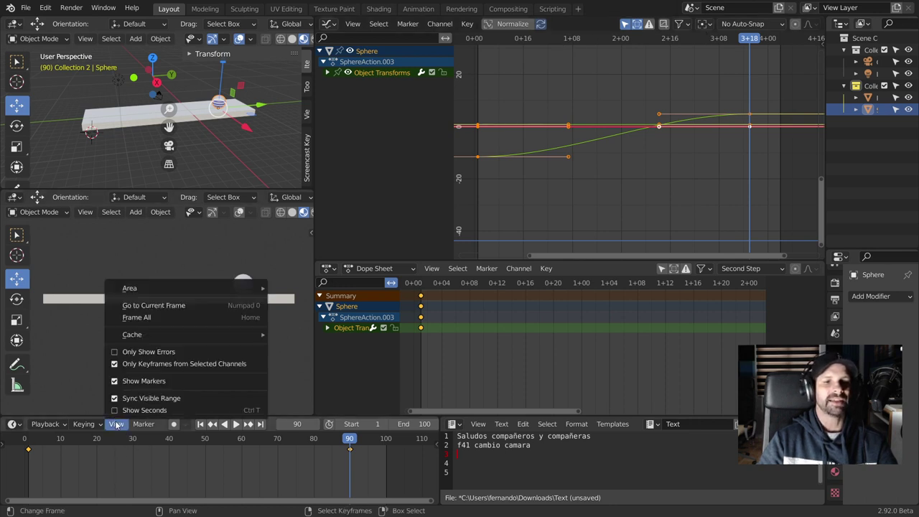
{"action": "left_click", "coordinate": [116, 410]}
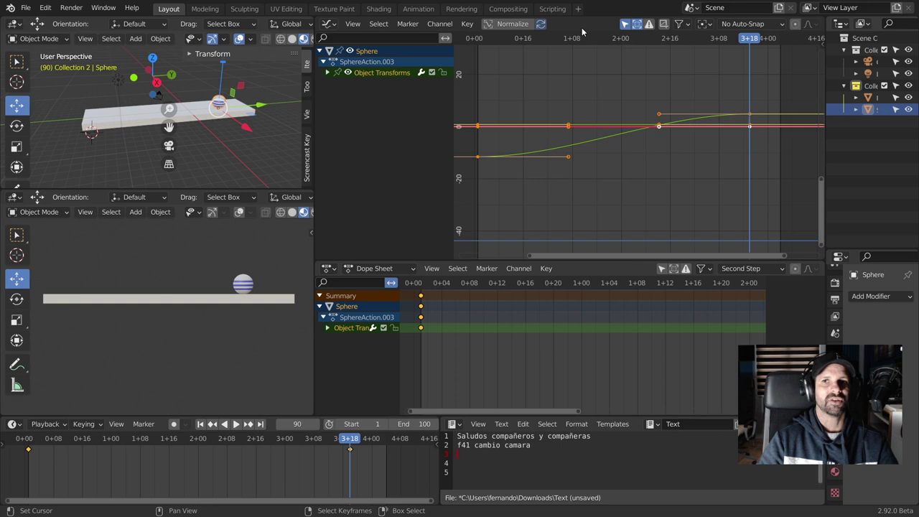
{"action": "left_click", "coordinate": [115, 428]}
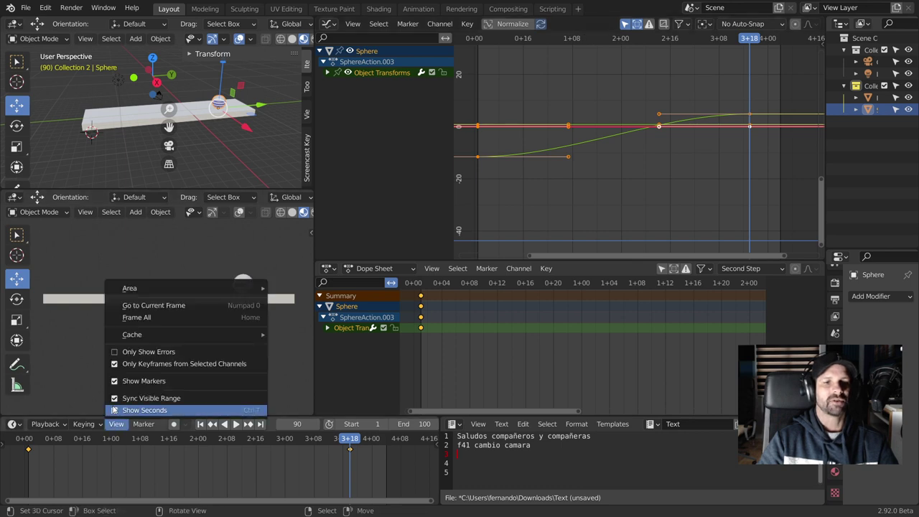
{"action": "left_click", "coordinate": [115, 409]}
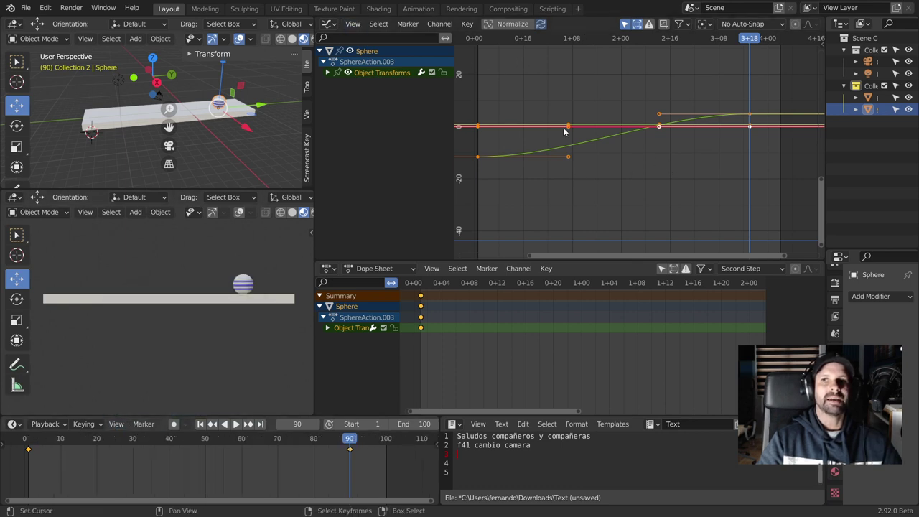
{"action": "left_click", "coordinate": [355, 24]}
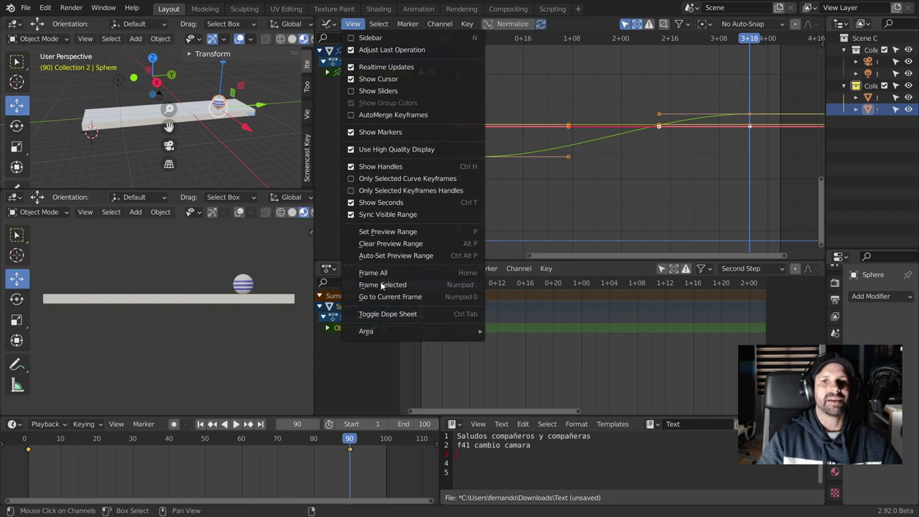
{"action": "left_click", "coordinate": [390, 151]}
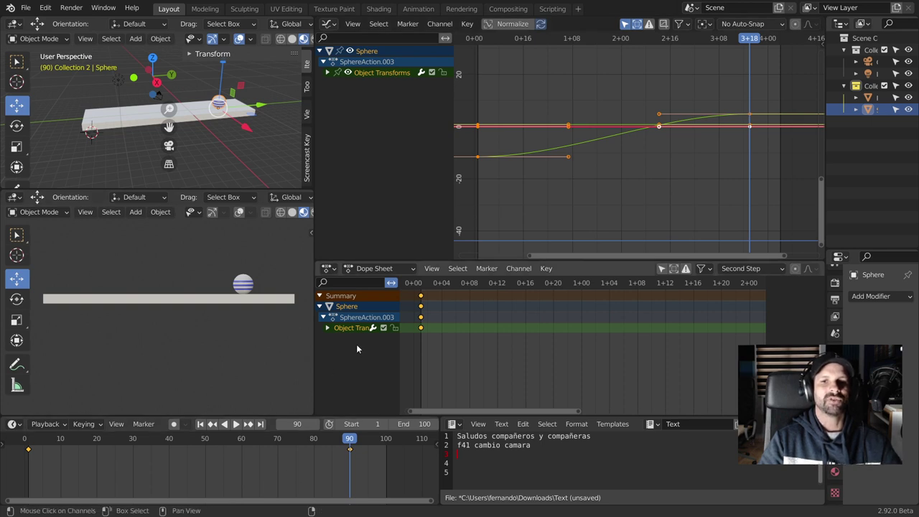
Frame all keyframes in the Dope Sheet, expand Object Transforms, and widen the channel list
{"action": "middle_click_drag", "start_coordinate": [506, 332], "coordinate": [550, 324]}
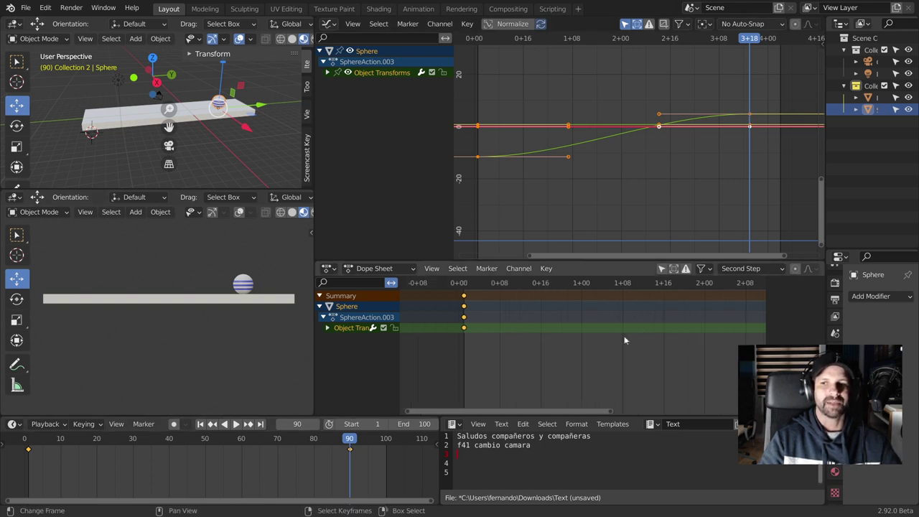
{"action": "scroll", "coordinate": [625, 334], "scroll_direction": "down", "scroll_amount": 2}
{"action": "scroll", "coordinate": [625, 334], "scroll_direction": "down", "scroll_amount": 2}
{"action": "key", "text": "Home"}
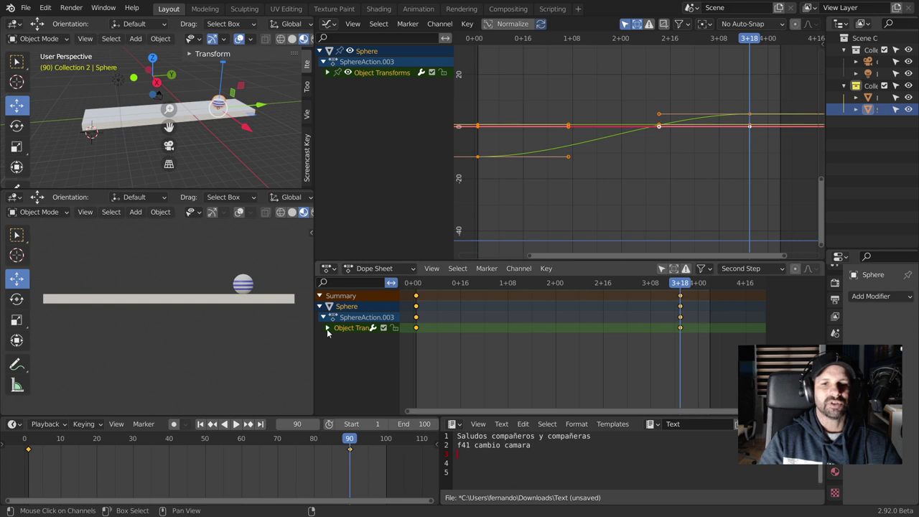
{"action": "left_click", "coordinate": [327, 327]}
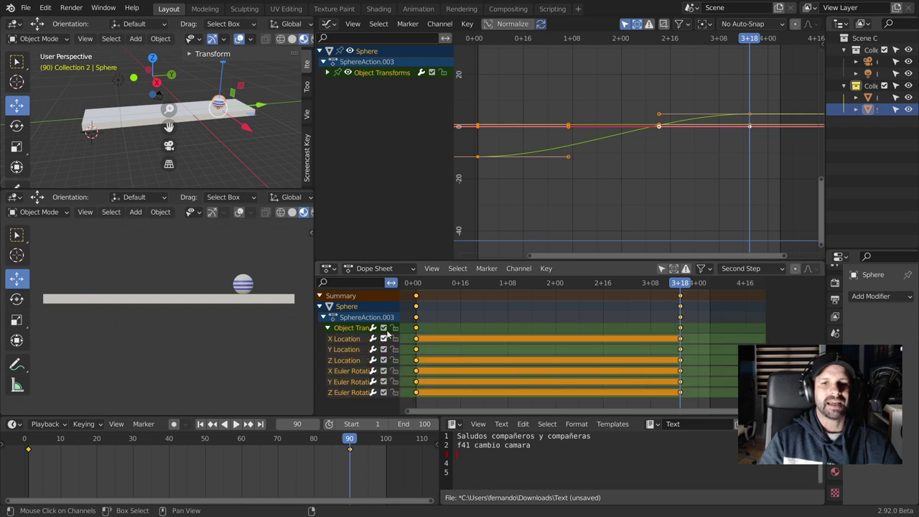
{"action": "left_click_drag", "start_coordinate": [397, 295], "coordinate": [423, 292]}
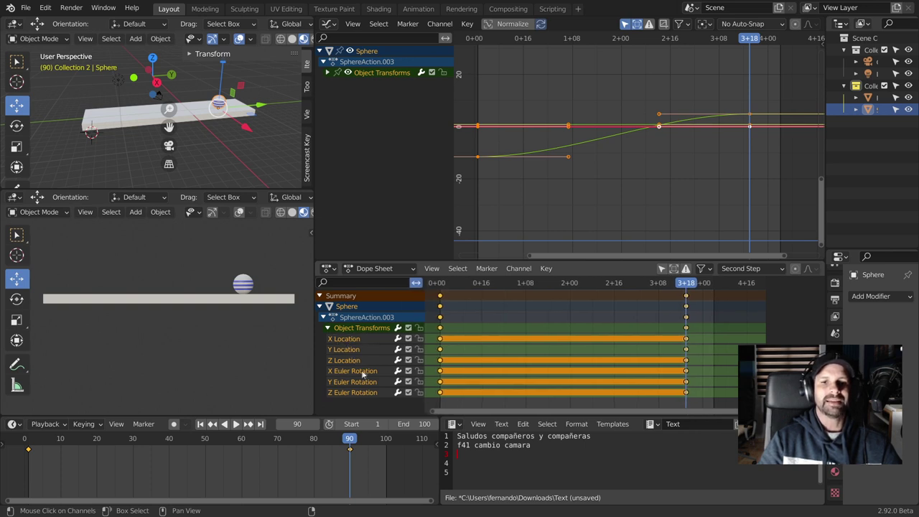
{"action": "key", "text": "Home"}
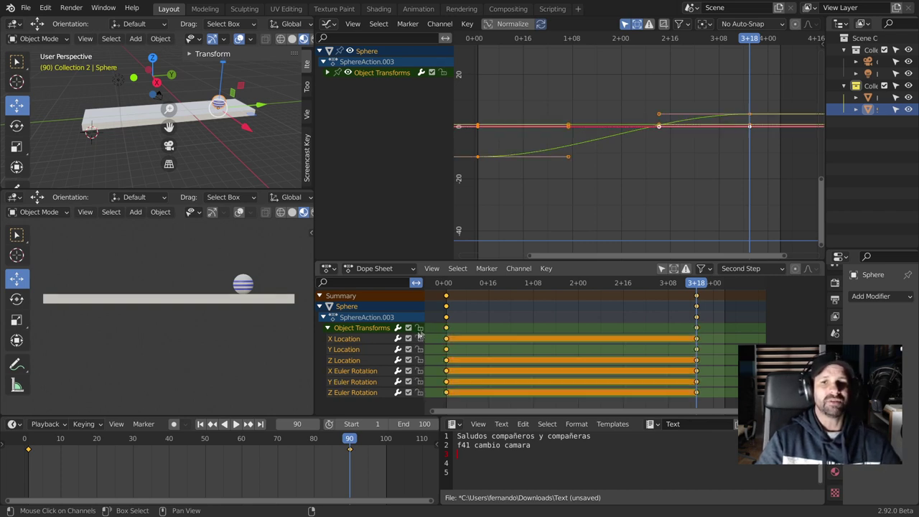
Toggle Object Transforms' mute and modifier switches off and on, then expand Object Transforms in the Graph Editor
{"action": "left_click", "coordinate": [408, 328]}
{"action": "left_click", "coordinate": [408, 328]}
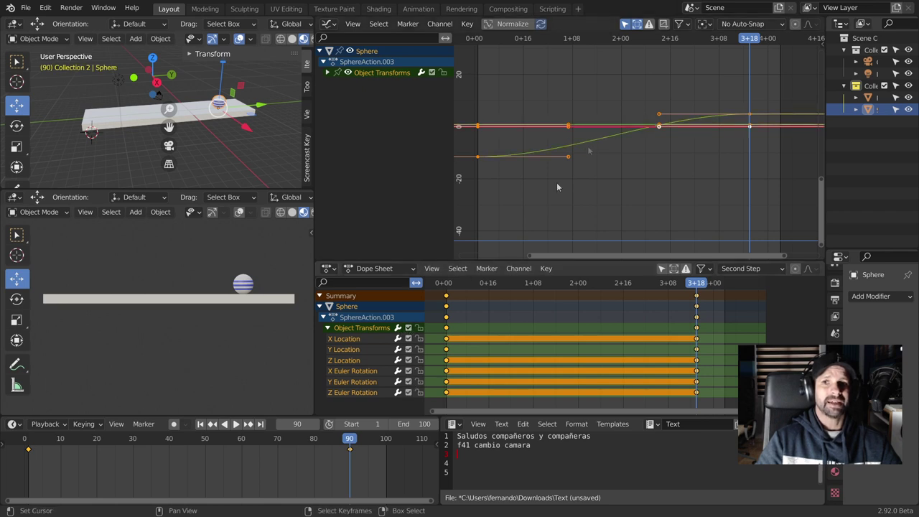
{"action": "left_click", "coordinate": [408, 328]}
{"action": "left_click", "coordinate": [409, 328]}
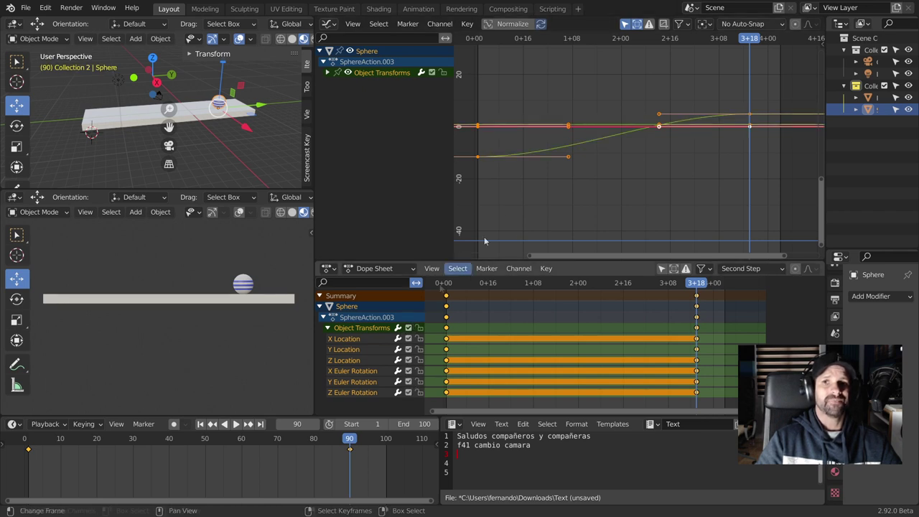
{"action": "left_click", "coordinate": [398, 330]}
{"action": "left_click", "coordinate": [397, 329]}
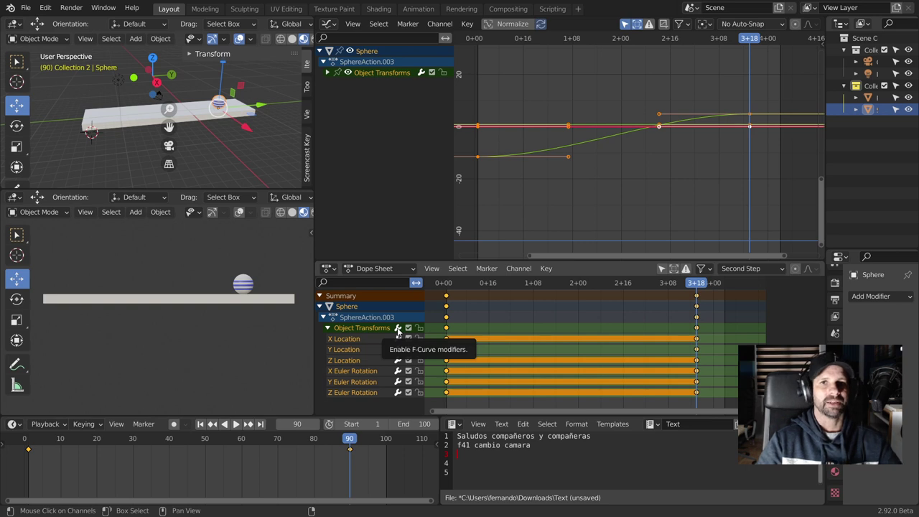
{"action": "left_click", "coordinate": [325, 73]}
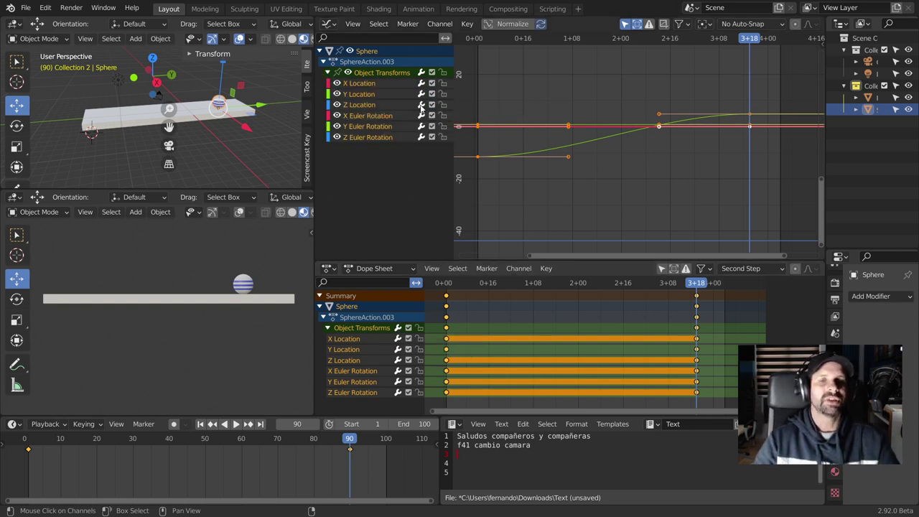
Select the Y then Z Location curves, orbit the top view, and play the animation until frame 67
{"action": "left_click", "coordinate": [362, 94]}
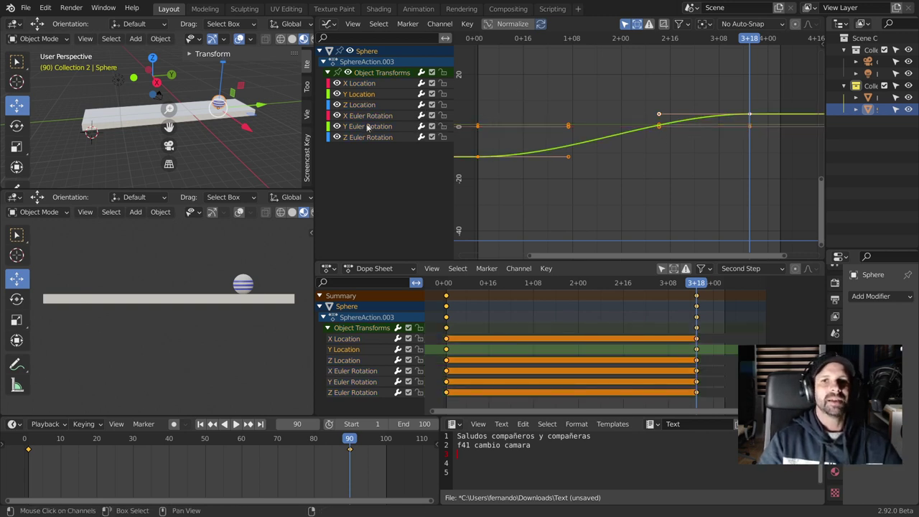
{"action": "left_click", "coordinate": [359, 104]}
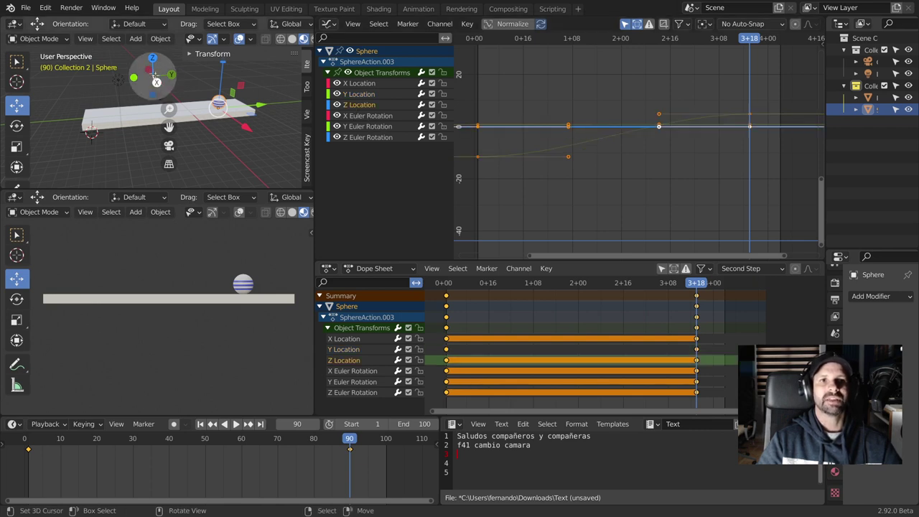
{"action": "left_click_drag", "start_coordinate": [160, 66], "coordinate": [236, 87]}
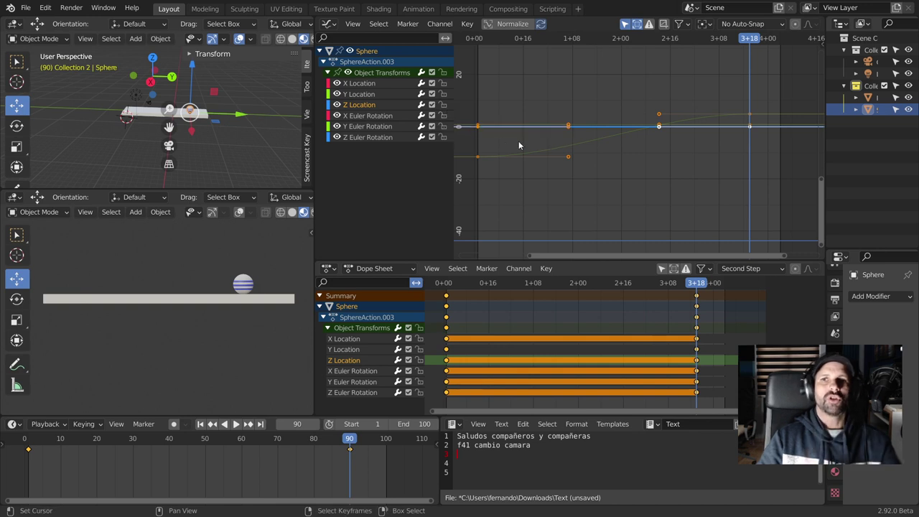
{"action": "key", "text": "space"}
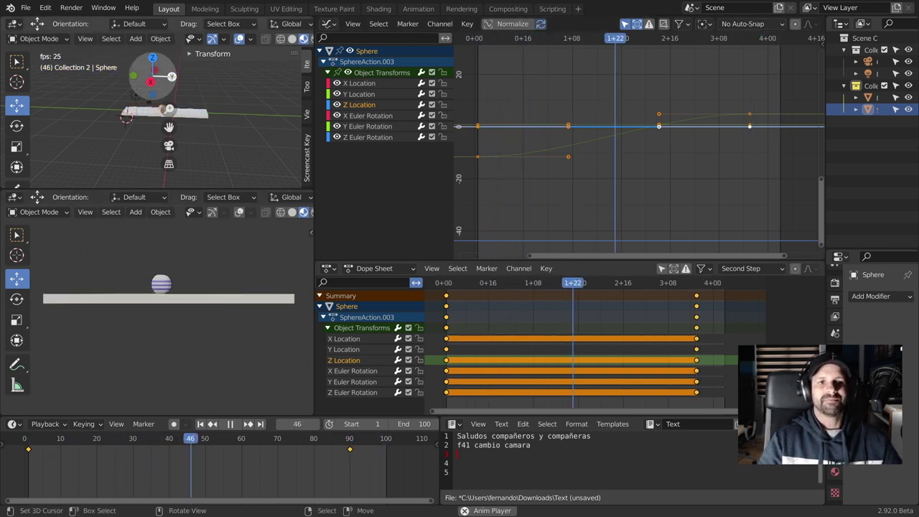
{"action": "key", "text": "space"}
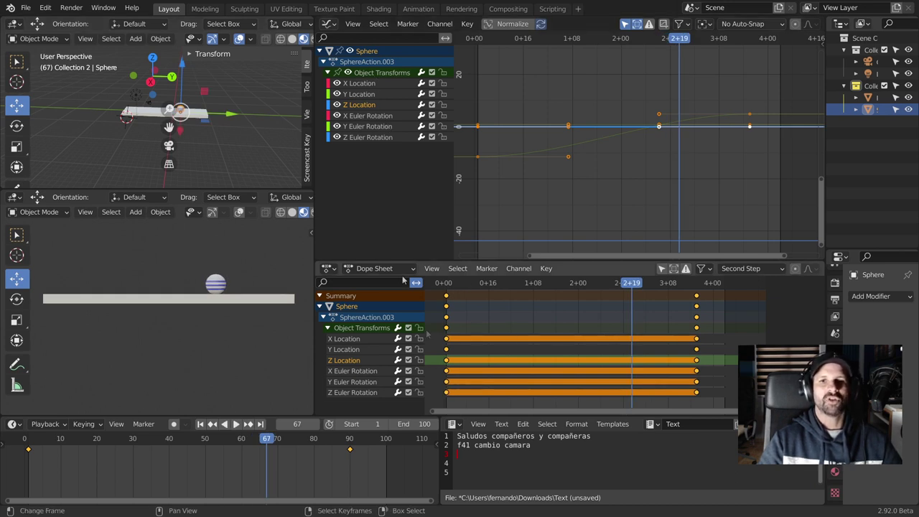
Isolate the Y Location curve by hiding the X Location, Z Location and rotation curves
{"action": "left_click", "coordinate": [353, 96]}
{"action": "left_click", "coordinate": [336, 83]}
{"action": "left_click", "coordinate": [337, 104]}
{"action": "left_click", "coordinate": [337, 115]}
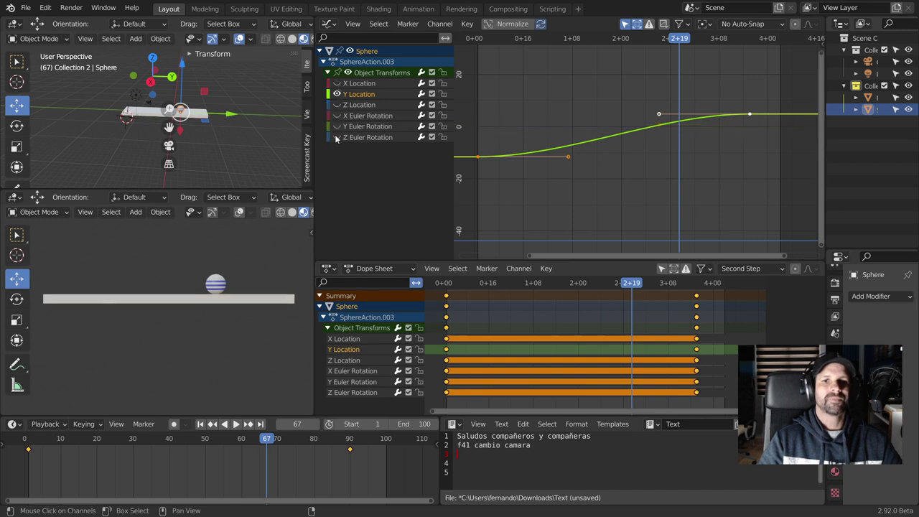
{"action": "key", "text": "Home"}
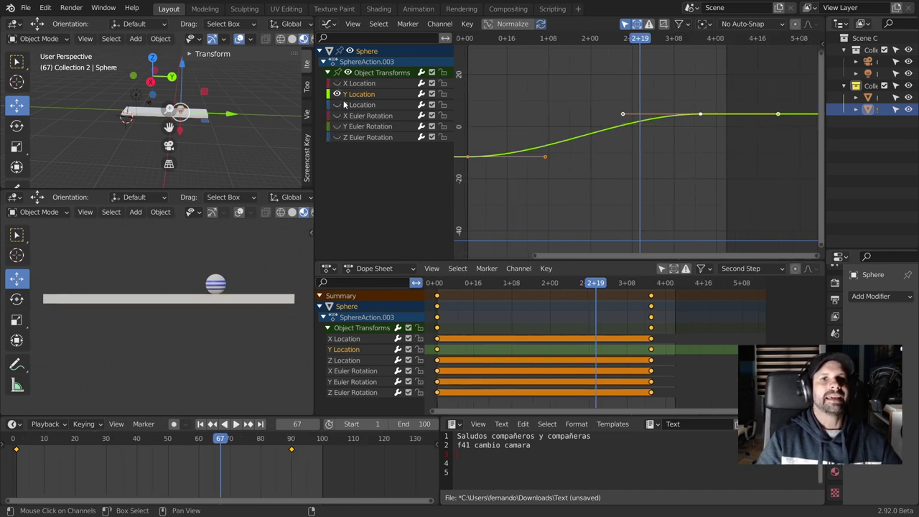
Play the animation, stop at frame 49, and bring up the keyframe insertion options
{"action": "key", "text": "space"}
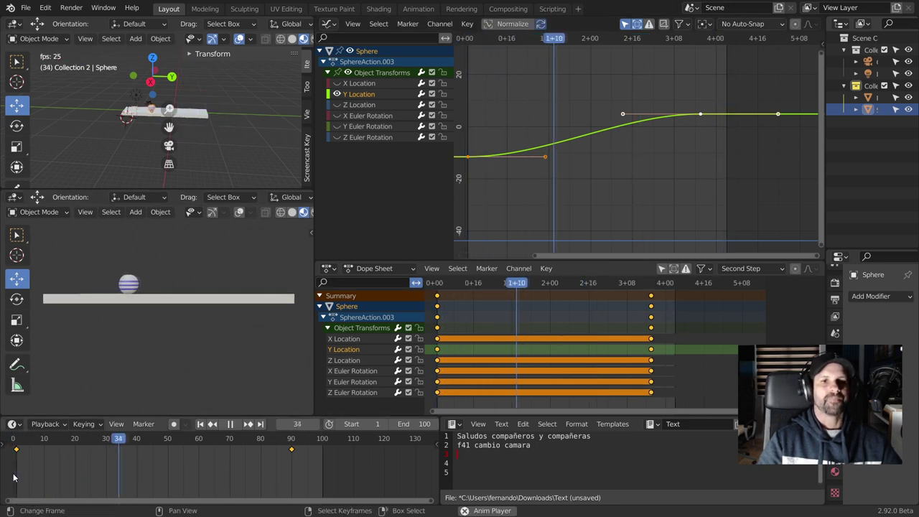
{"action": "key", "text": "space"}
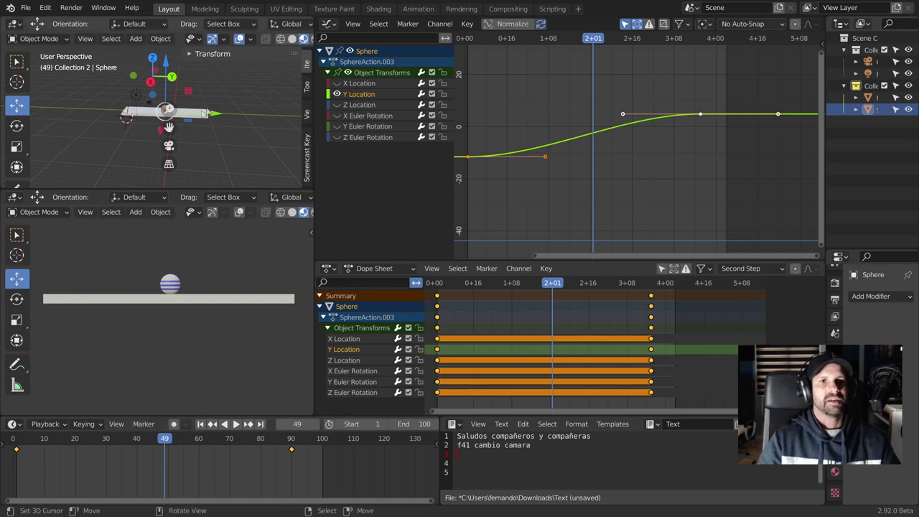
{"action": "key", "text": "i"}
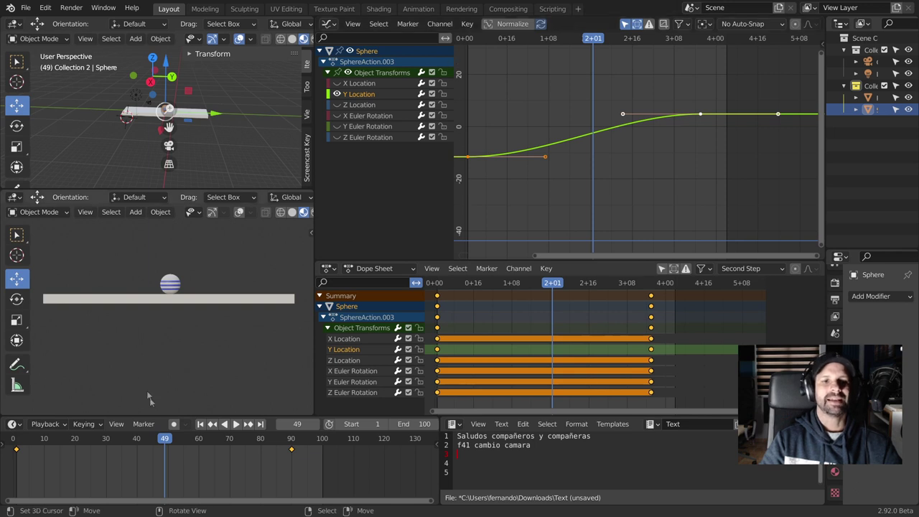
{"action": "left_click_drag", "start_coordinate": [165, 438], "coordinate": [23, 436]}
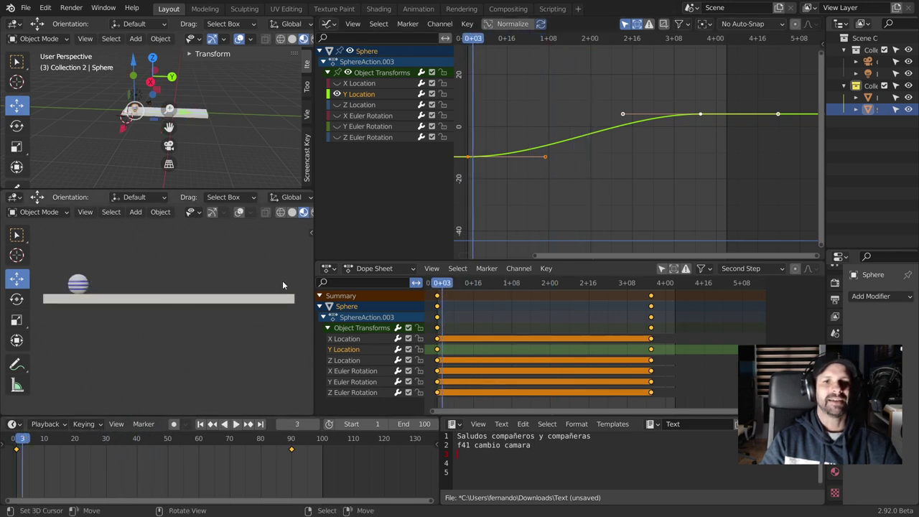
Scrub the playhead between frame 90 and about frame 66 to preview the sphere rolling along the board
{"action": "left_click_drag", "start_coordinate": [28, 439], "coordinate": [290, 439]}
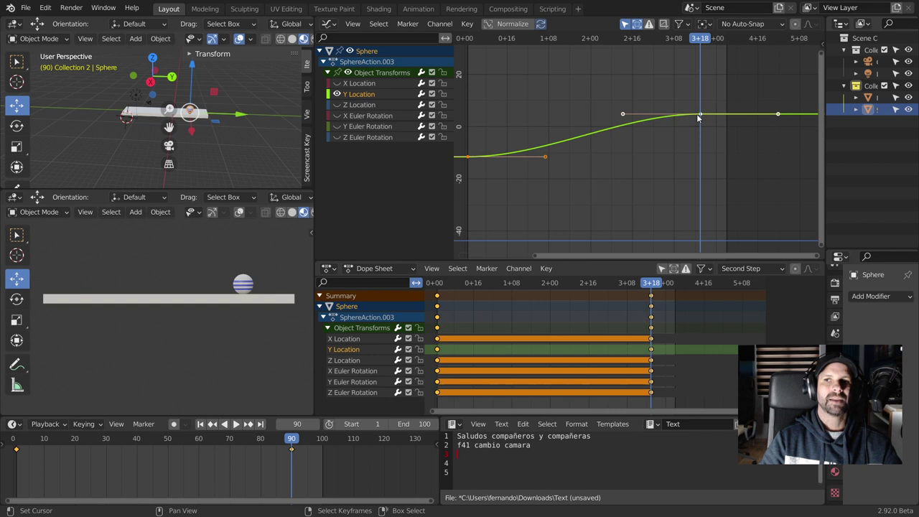
{"action": "left_click_drag", "start_coordinate": [648, 212], "coordinate": [638, 159]}
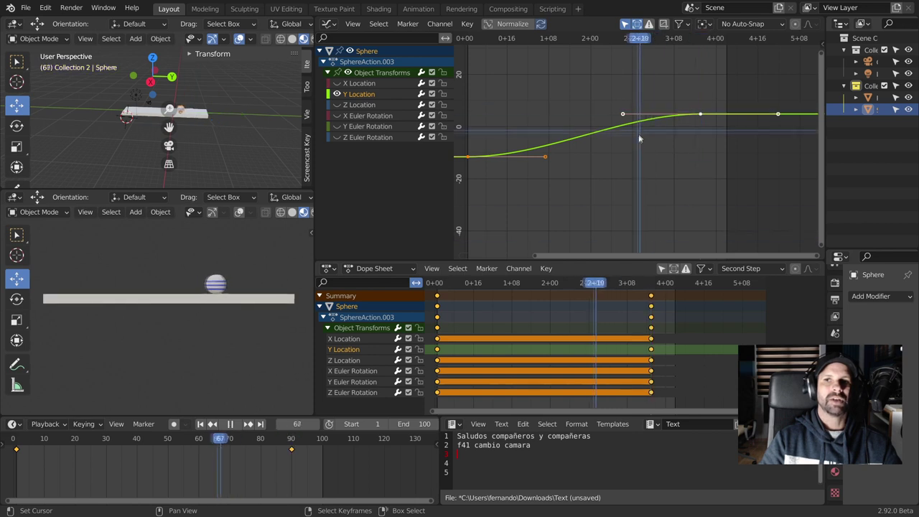
{"action": "mouse_move", "coordinate": [638, 156]}
{"action": "left_mouse_down"}
{"action": "mouse_move", "coordinate": [634, 114]}
{"action": "mouse_move", "coordinate": [624, 154]}
{"action": "mouse_move", "coordinate": [619, 115]}
{"action": "mouse_move", "coordinate": [613, 157]}
{"action": "mouse_move", "coordinate": [607, 128]}
{"action": "left_mouse_up"}
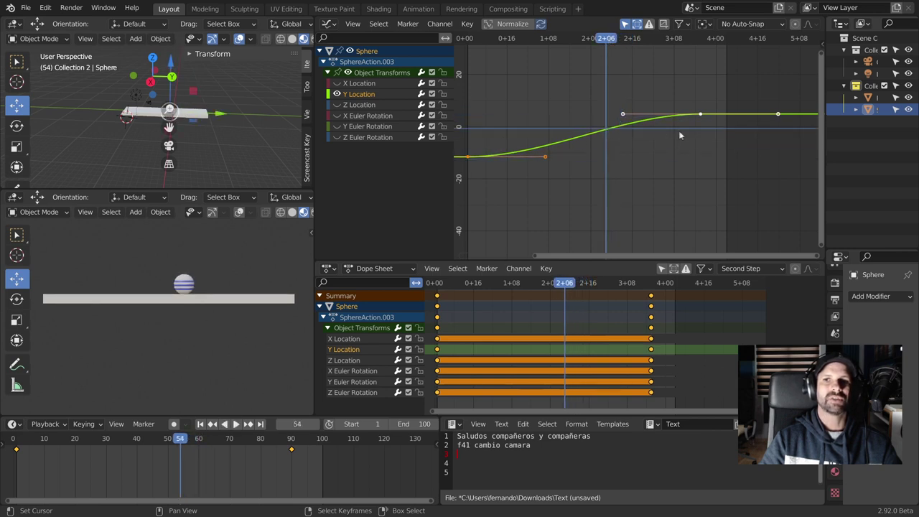
{"action": "mouse_move", "coordinate": [604, 116]}
{"action": "left_mouse_down"}
{"action": "mouse_move", "coordinate": [524, 123]}
{"action": "mouse_move", "coordinate": [720, 120]}
{"action": "mouse_move", "coordinate": [615, 124]}
{"action": "mouse_move", "coordinate": [590, 157]}
{"action": "mouse_move", "coordinate": [584, 114]}
{"action": "mouse_move", "coordinate": [679, 142]}
{"action": "mouse_move", "coordinate": [698, 138]}
{"action": "left_mouse_up"}
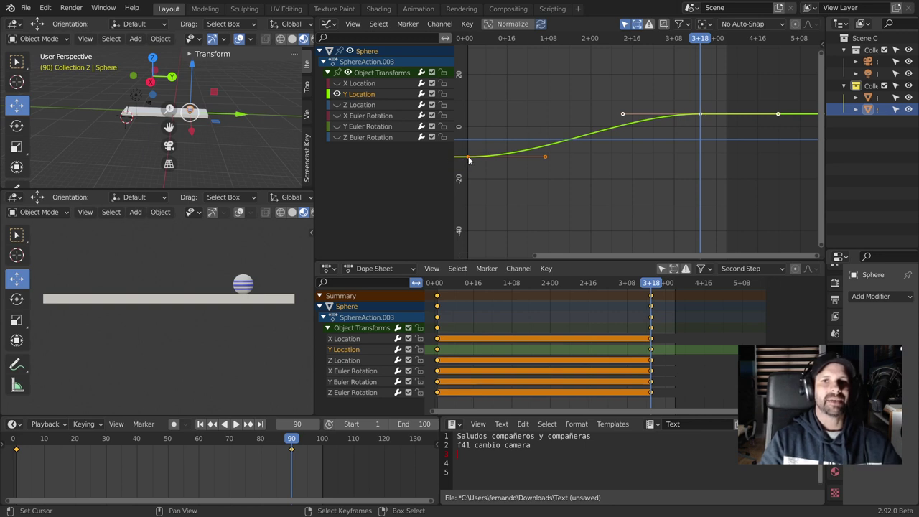
Stretch the last Y Location key's incoming handle far left, constrained horizontally
{"action": "left_click", "coordinate": [545, 156]}
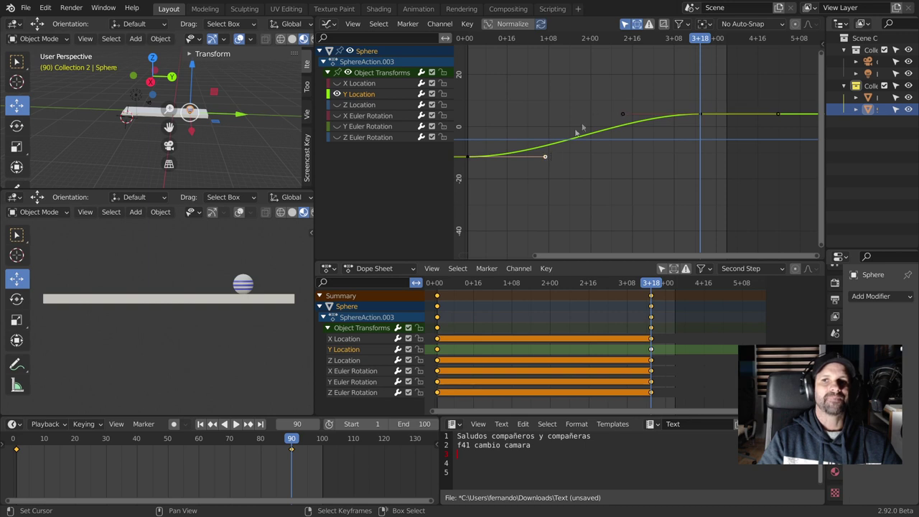
{"action": "left_click", "coordinate": [621, 117]}
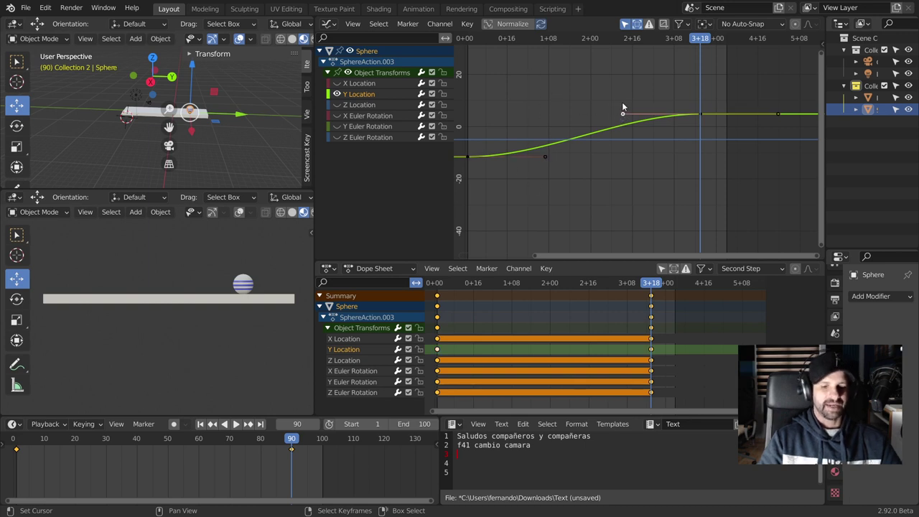
{"action": "key", "text": "g"}
{"action": "key", "text": "x"}
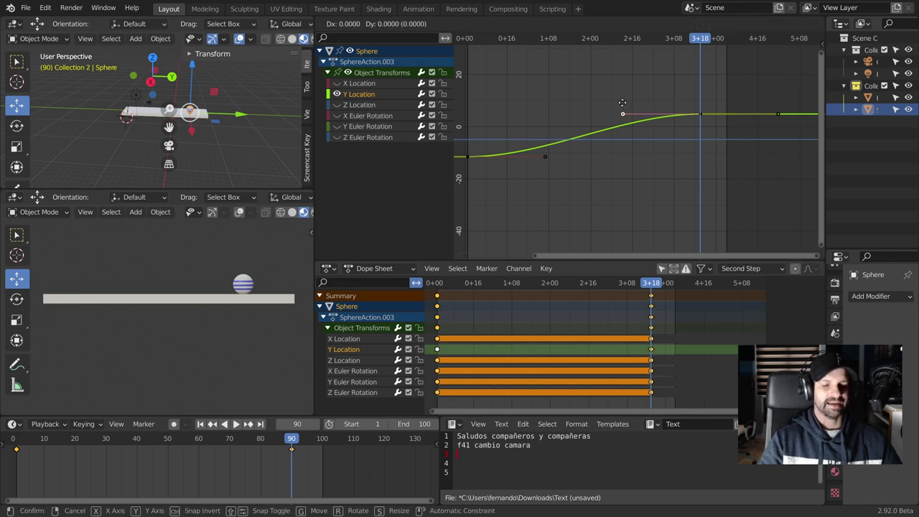
{"action": "left_click", "coordinate": [702, 126]}
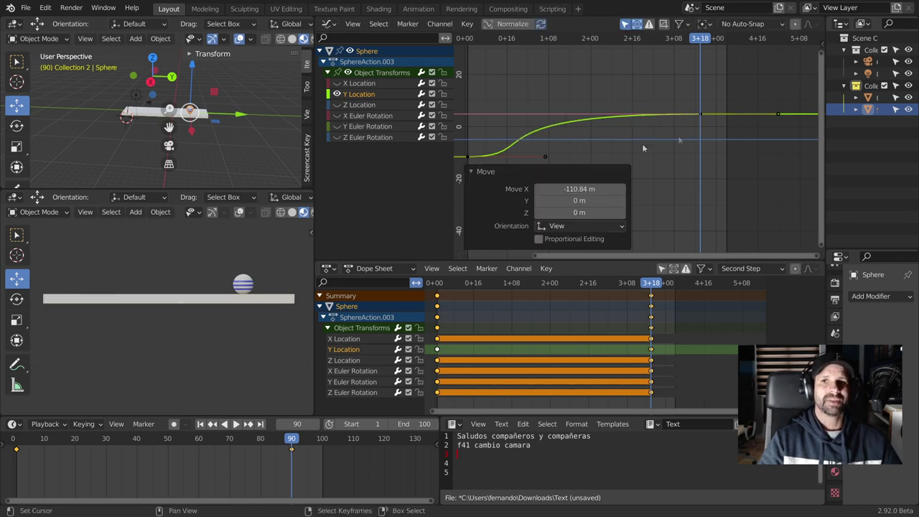
Replay from frame 1 and scrub the early frames to check the gradual stop
{"action": "left_click", "coordinate": [467, 138]}
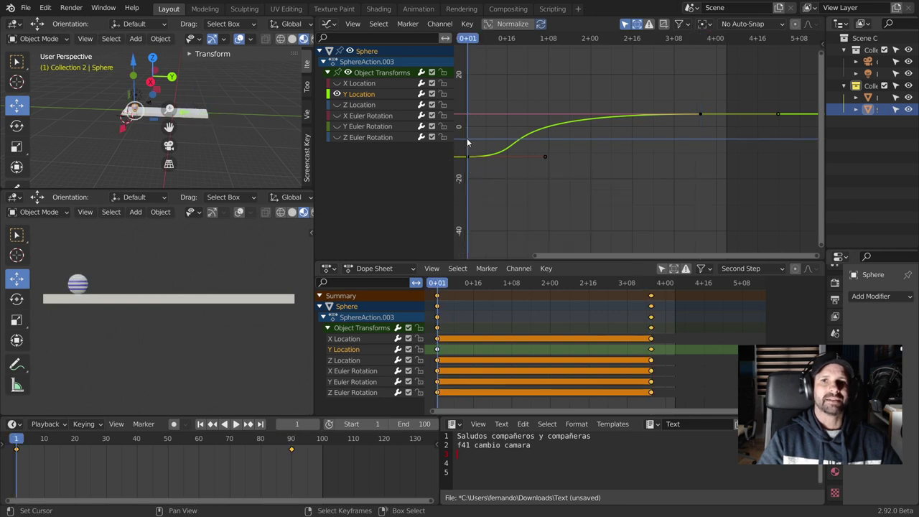
{"action": "key", "text": "space"}
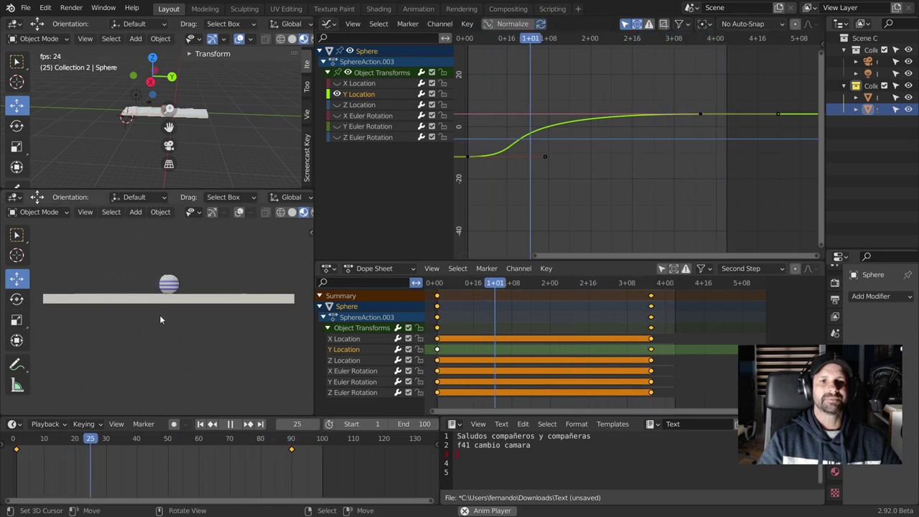
{"action": "key", "text": "space"}
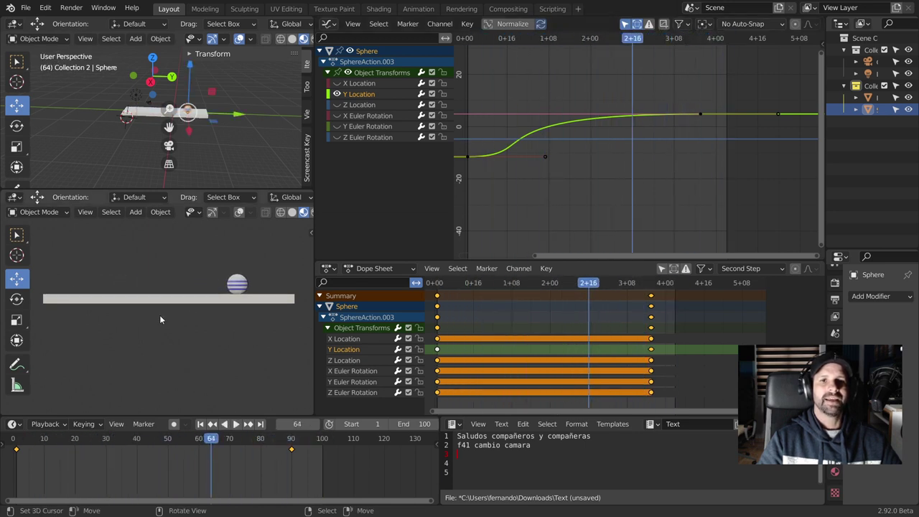
{"action": "left_click", "coordinate": [485, 158]}
{"action": "left_click_drag", "start_coordinate": [469, 171], "coordinate": [561, 146]}
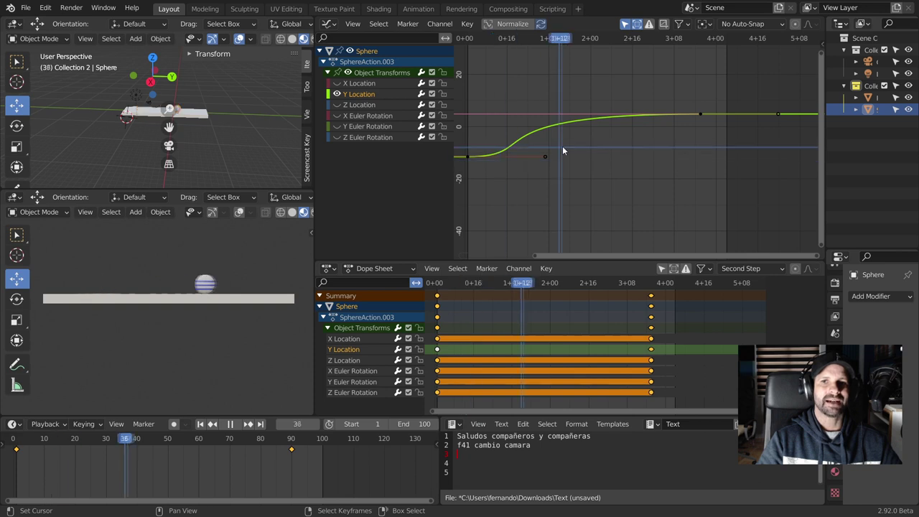
Move the first Y Location key's outgoing handle and preview the roll from the start
{"action": "left_click", "coordinate": [470, 156]}
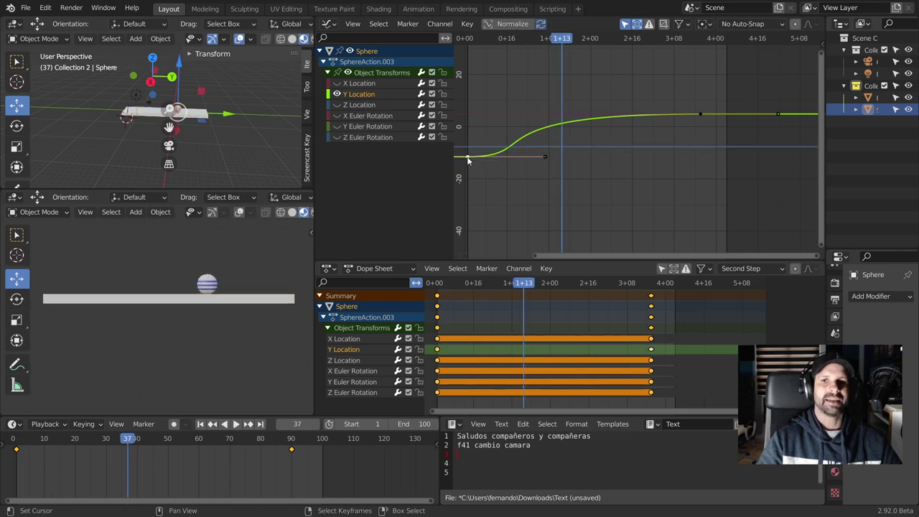
{"action": "left_click", "coordinate": [544, 156]}
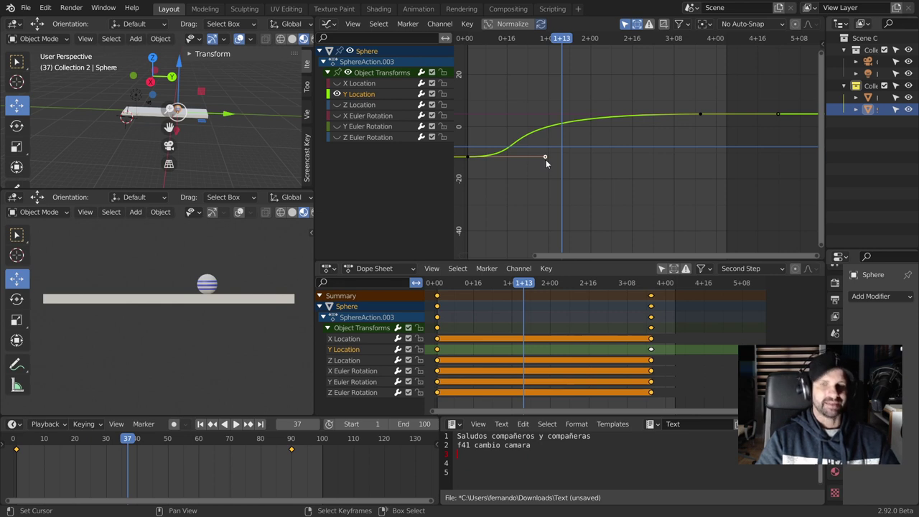
{"action": "key", "text": "g"}
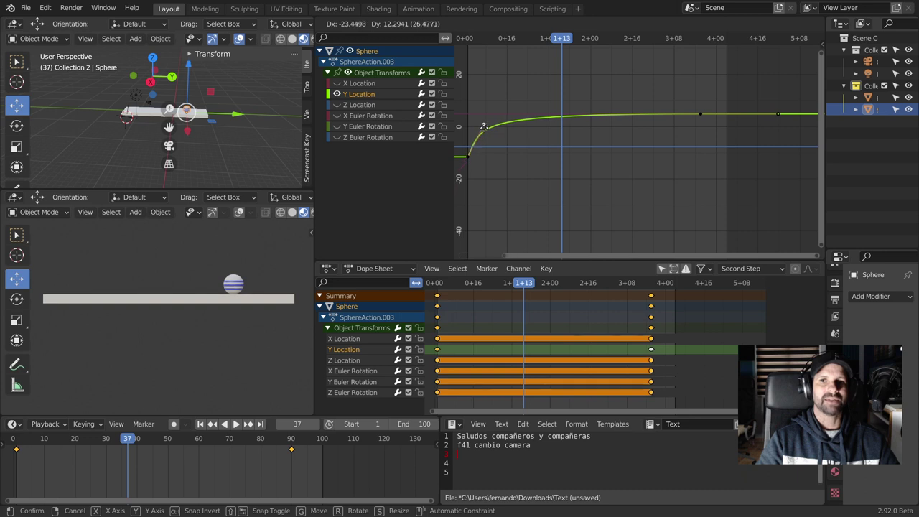
{"action": "left_click", "coordinate": [474, 126]}
{"action": "left_click", "coordinate": [465, 166]}
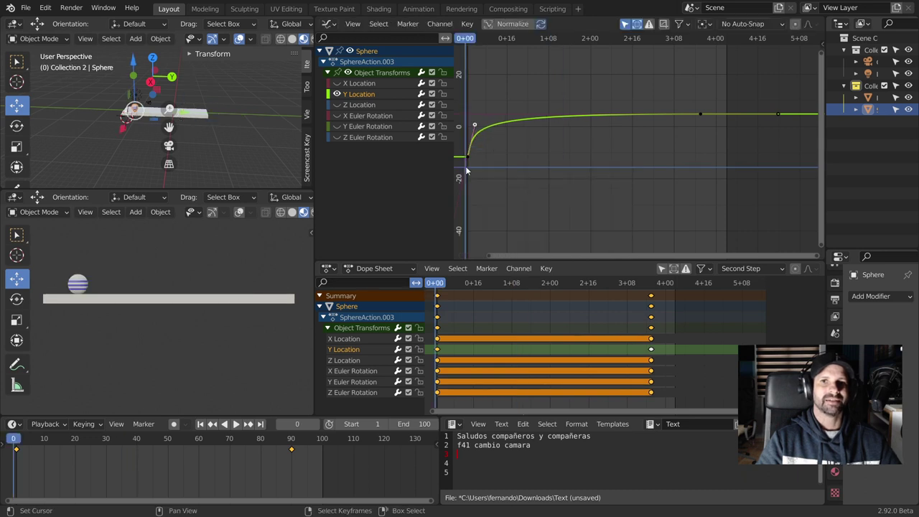
{"action": "key", "text": "space"}
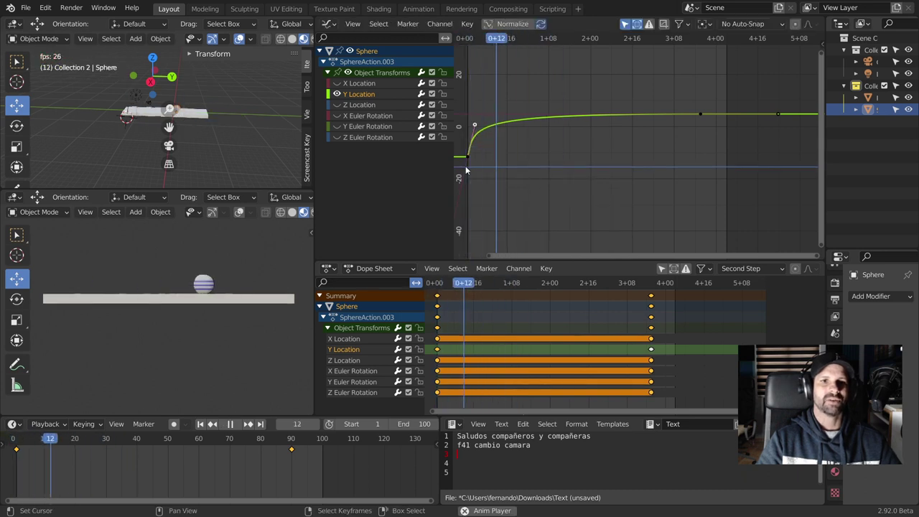
{"action": "key", "text": "space"}
Readjust that handle, check playback to frame 27, then pull a curve handle right and up
{"action": "key", "text": "g"}
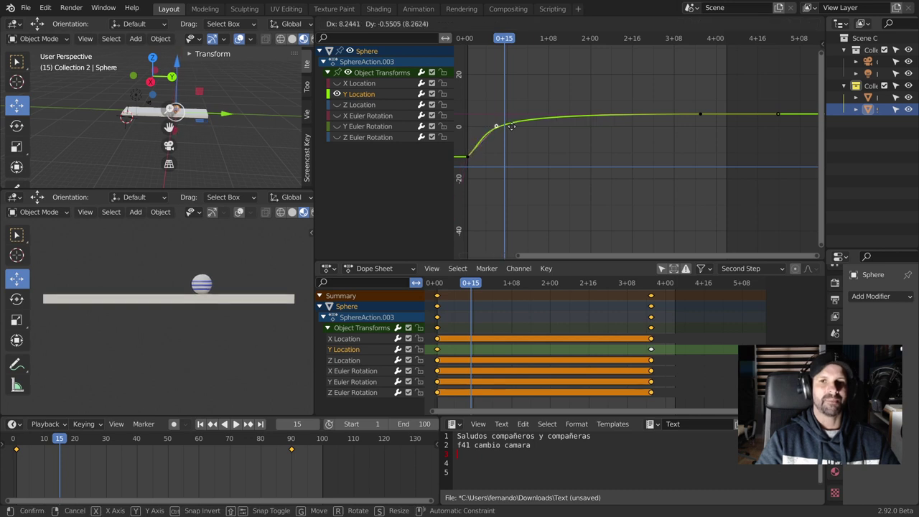
{"action": "left_click", "coordinate": [516, 128]}
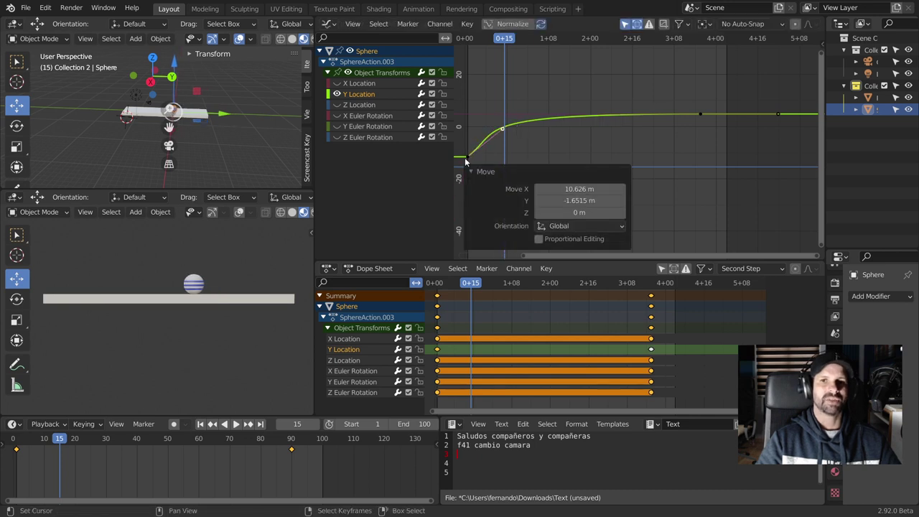
{"action": "left_click", "coordinate": [467, 112]}
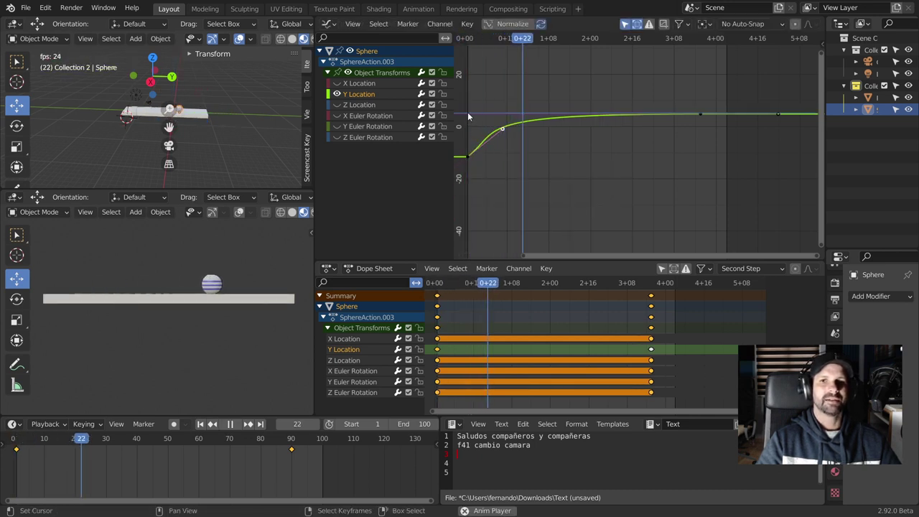
{"action": "key", "text": "space"}
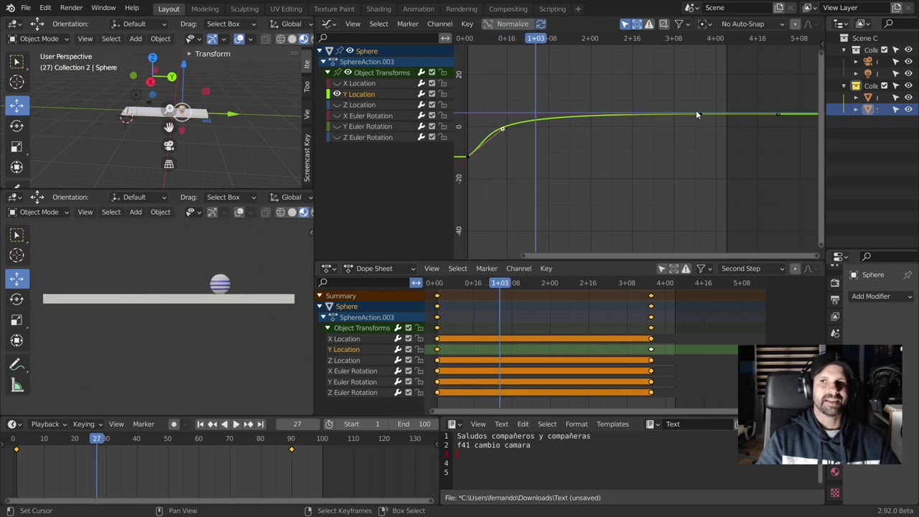
{"action": "left_click_drag", "start_coordinate": [505, 133], "coordinate": [604, 119]}
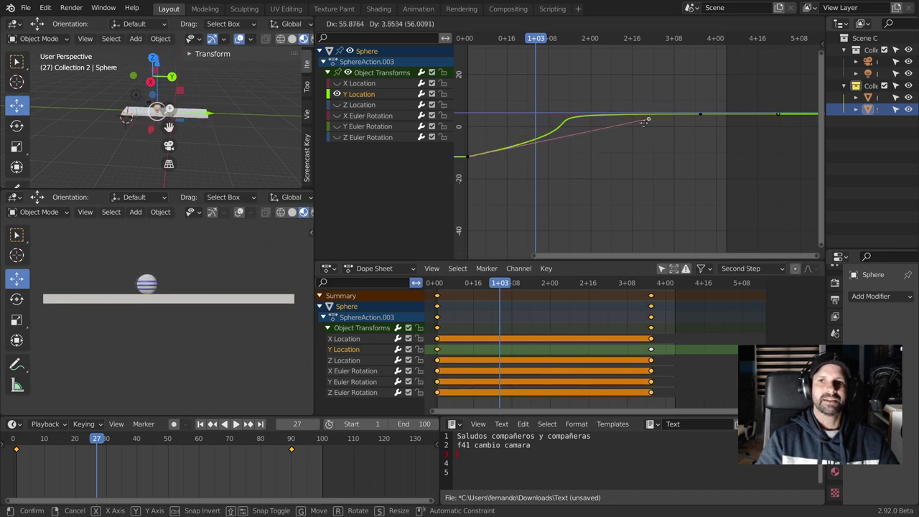
{"action": "left_click_drag", "start_coordinate": [603, 119], "coordinate": [605, 119]}
Slide another Y Location keyframe horizontally along the time axis
{"action": "left_click", "coordinate": [700, 115]}
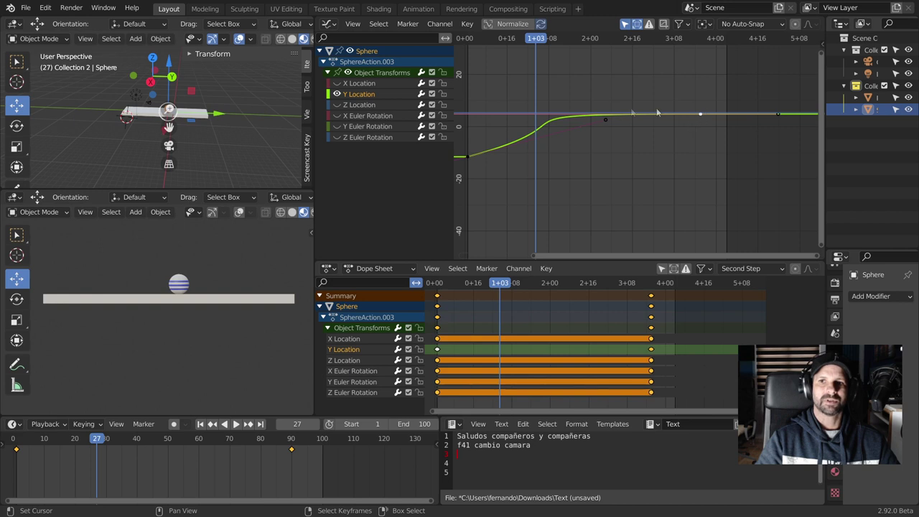
{"action": "scroll", "coordinate": [493, 118], "scroll_direction": "down", "scroll_amount": 2}
{"action": "scroll", "coordinate": [493, 118], "scroll_direction": "down", "scroll_amount": 2}
{"action": "scroll", "coordinate": [493, 118], "scroll_direction": "down", "scroll_amount": 1}
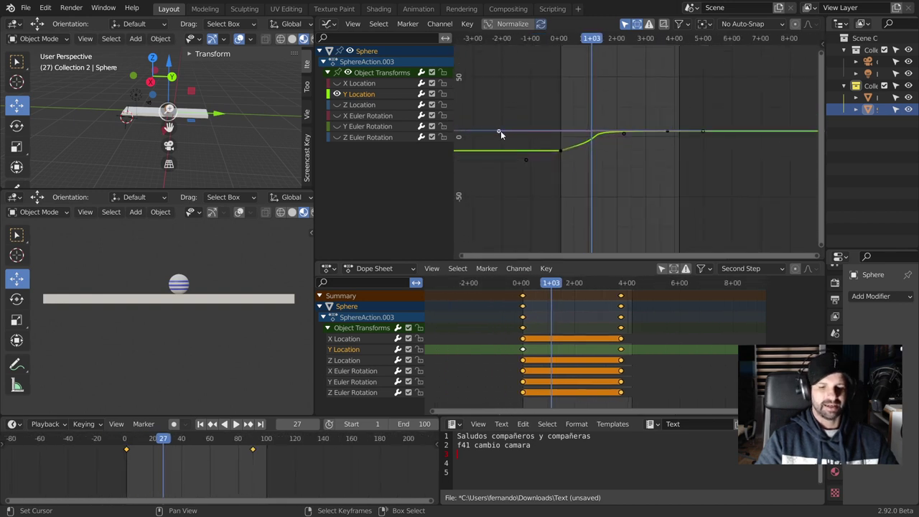
{"action": "key", "text": "g"}
{"action": "key", "text": "x"}
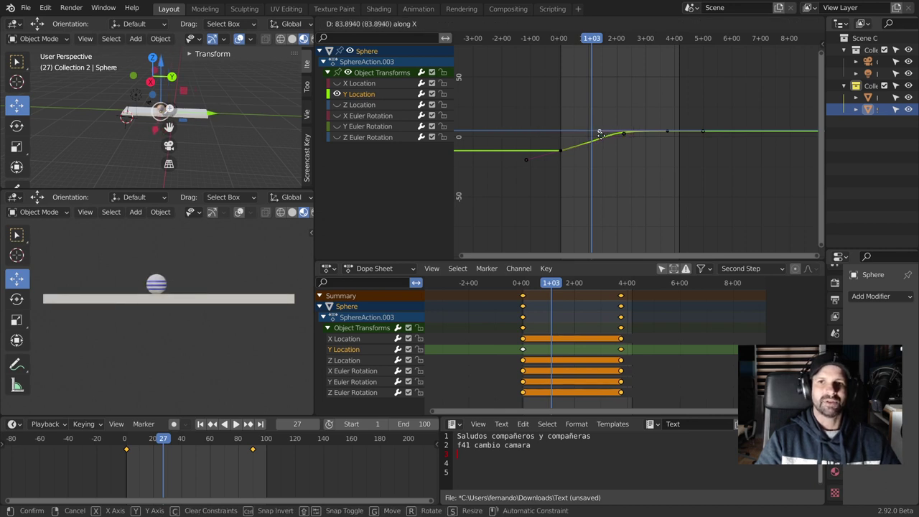
{"action": "left_click", "coordinate": [610, 132]}
Preview the roll from the start, then pull the first keyframe's outgoing handle steeper
{"action": "scroll", "coordinate": [603, 142], "scroll_direction": "up", "scroll_amount": 1}
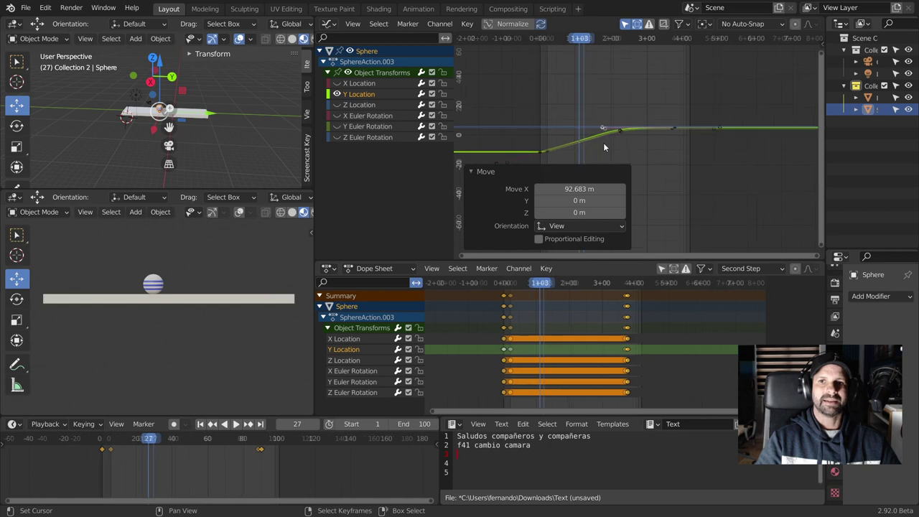
{"action": "scroll", "coordinate": [603, 142], "scroll_direction": "up", "scroll_amount": 1}
{"action": "scroll", "coordinate": [494, 148], "scroll_direction": "up", "scroll_amount": 1}
{"action": "scroll", "coordinate": [522, 80], "scroll_direction": "up", "scroll_amount": 1}
{"action": "scroll", "coordinate": [533, 113], "scroll_direction": "up", "scroll_amount": 1}
{"action": "left_click", "coordinate": [504, 149]}
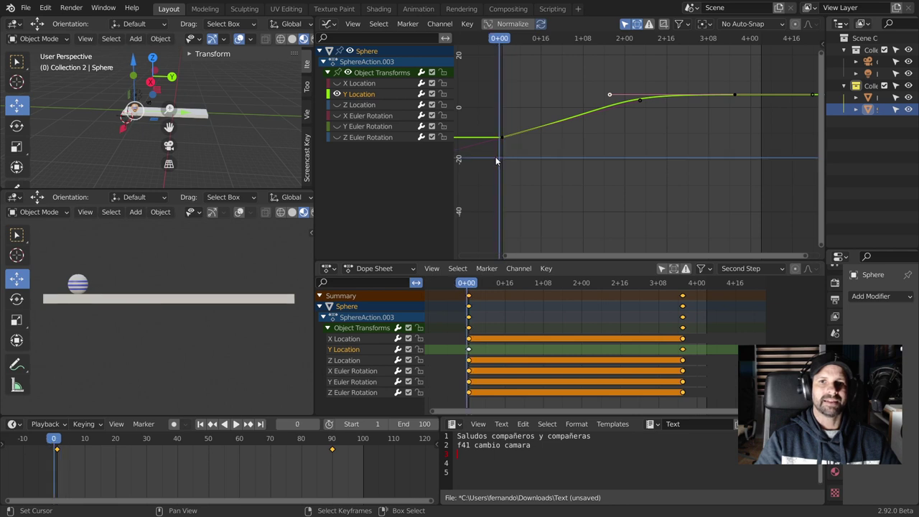
{"action": "key", "text": "space"}
{"action": "key", "text": "space"}
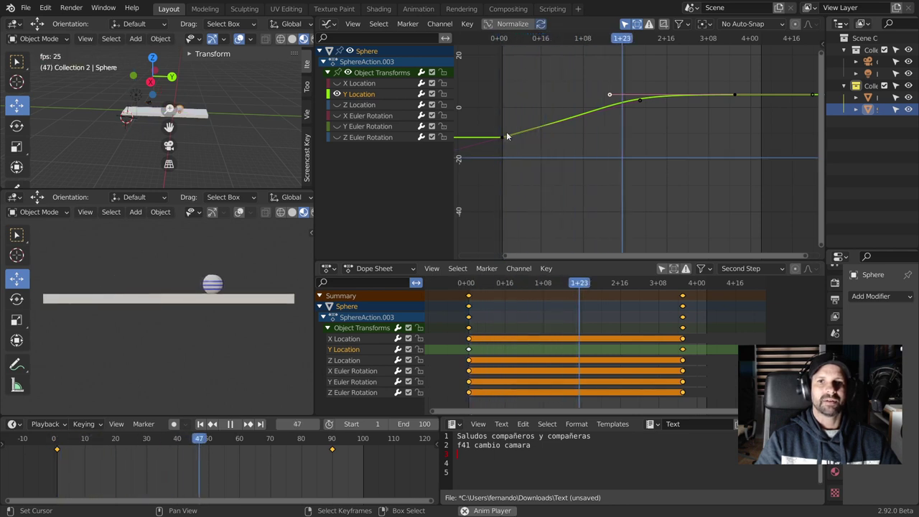
{"action": "left_click", "coordinate": [502, 137]}
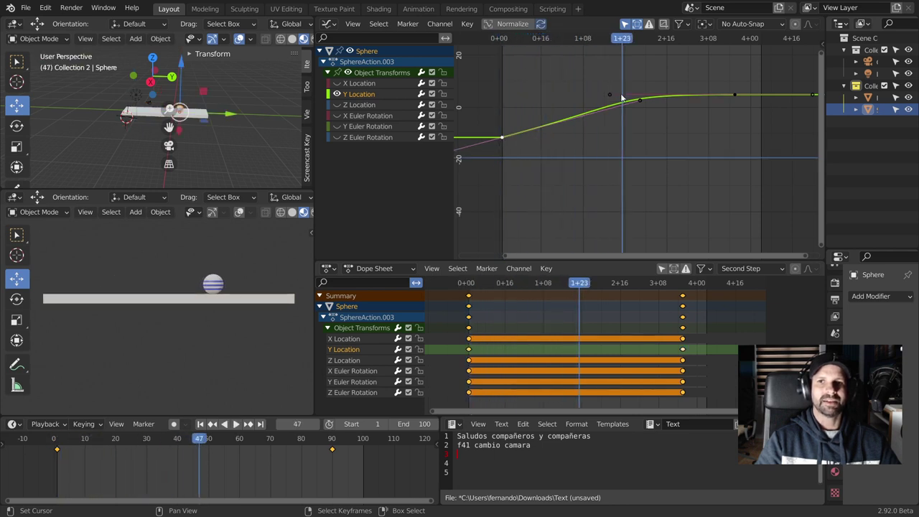
{"action": "mouse_move", "coordinate": [641, 101]}
{"action": "left_mouse_down"}
{"action": "mouse_move", "coordinate": [638, 139]}
{"action": "mouse_move", "coordinate": [559, 84]}
{"action": "left_mouse_up"}
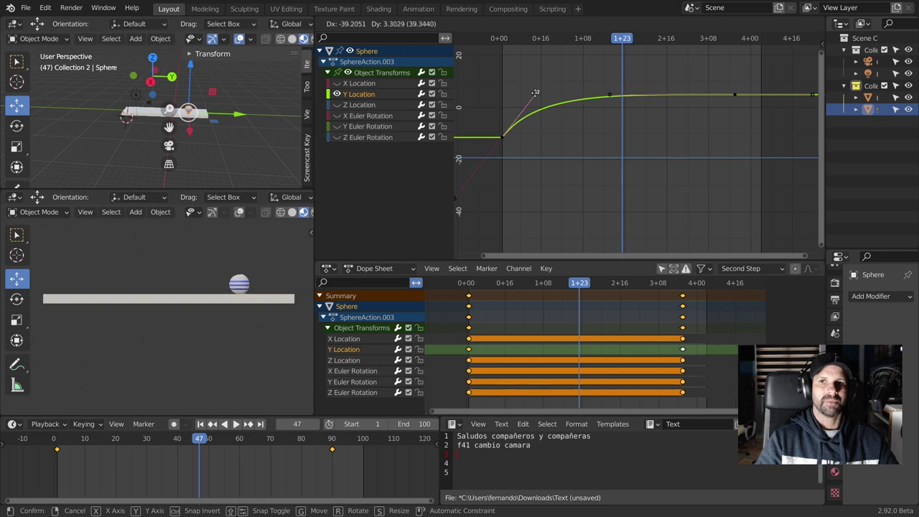
{"action": "left_click_drag", "start_coordinate": [559, 83], "coordinate": [535, 93]}
{"action": "key", "text": "shift+Left"}
{"action": "key", "text": "space"}
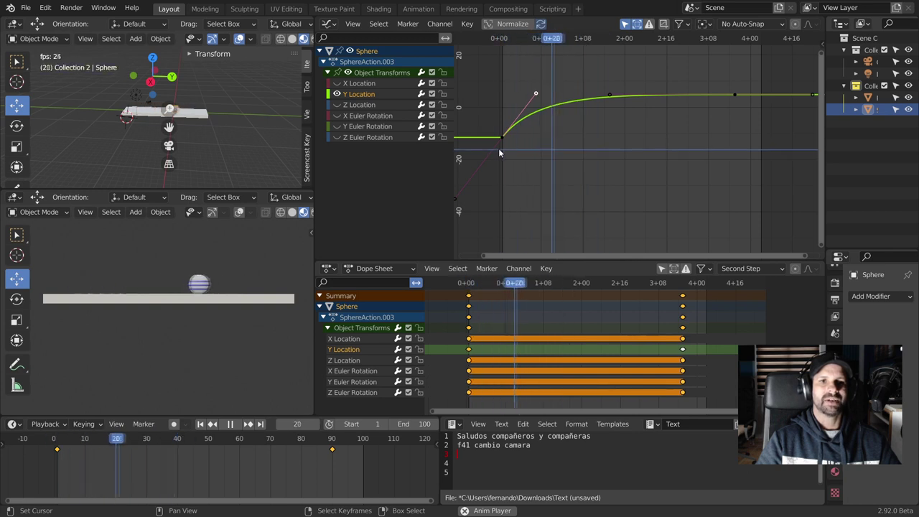
{"action": "key", "text": "space"}
{"action": "left_click_drag", "start_coordinate": [498, 148], "coordinate": [659, 148]}
{"action": "left_click", "coordinate": [492, 164]}
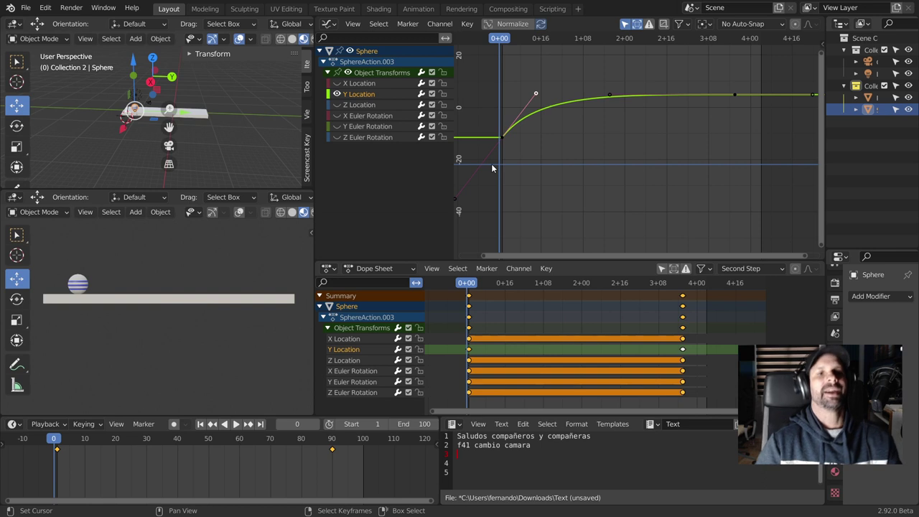
{"action": "key", "text": "space"}
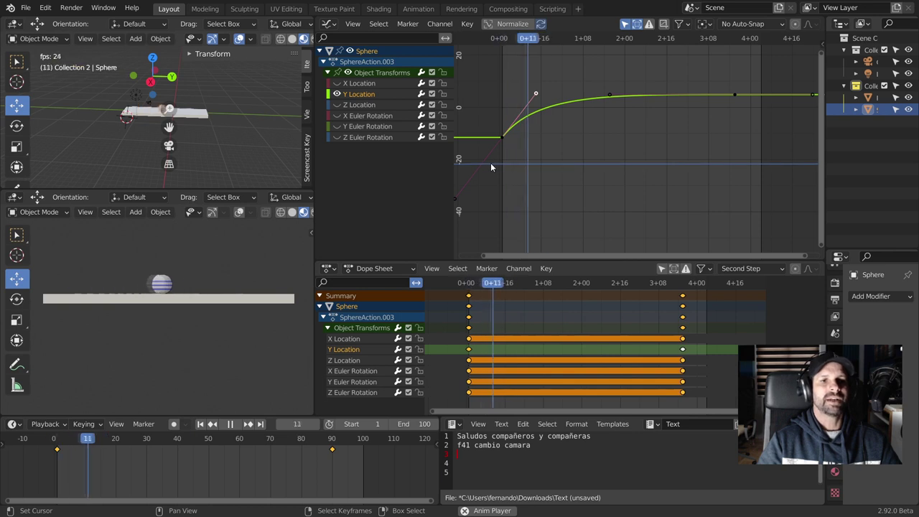
{"action": "key", "text": "space"}
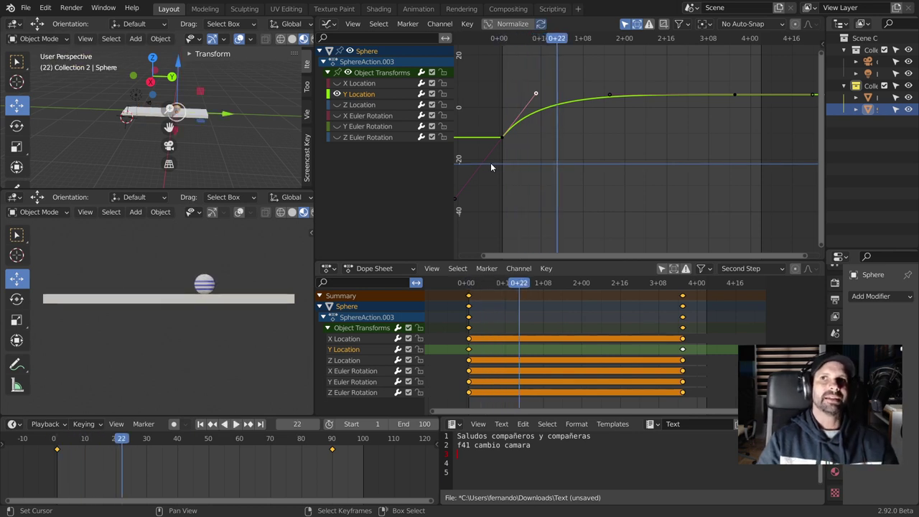
At frame 51, reposition the first key's handle so the curve starts flat
{"action": "left_click", "coordinate": [632, 129]}
{"action": "right_click", "coordinate": [536, 92]}
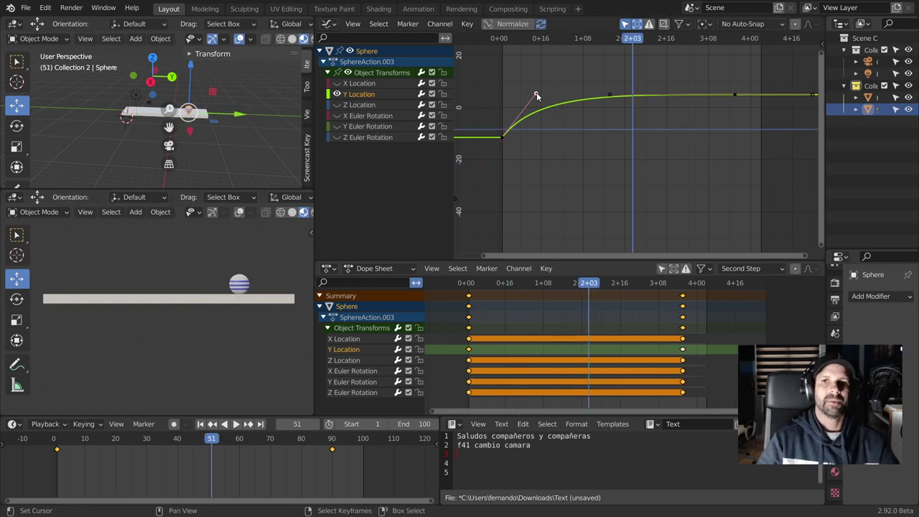
{"action": "key", "text": "g"}
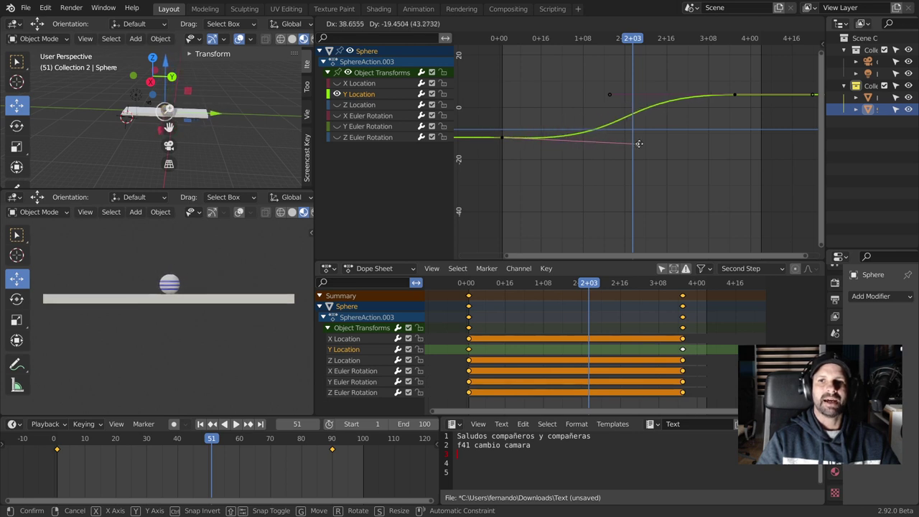
{"action": "left_click", "coordinate": [647, 137]}
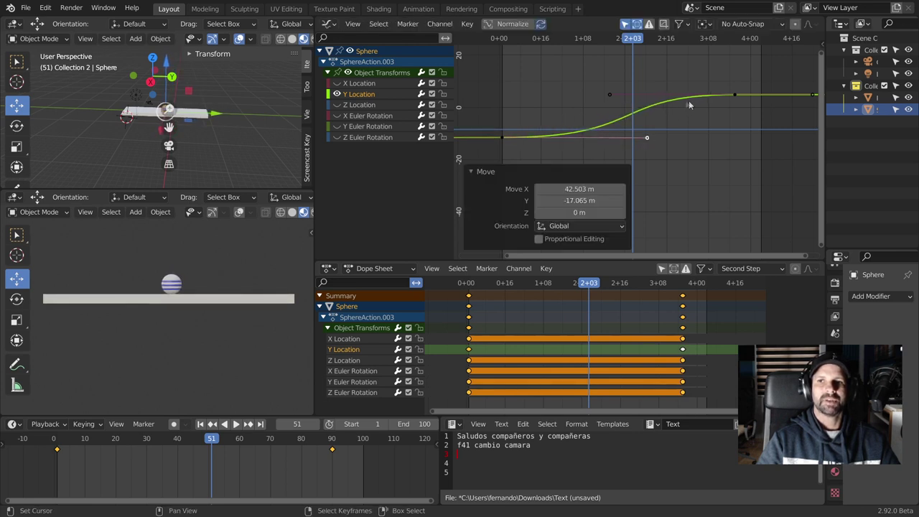
Move the last key's incoming handle so the rise comes late, then preview the motion
{"action": "left_click", "coordinate": [609, 94]}
{"action": "key", "text": "g"}
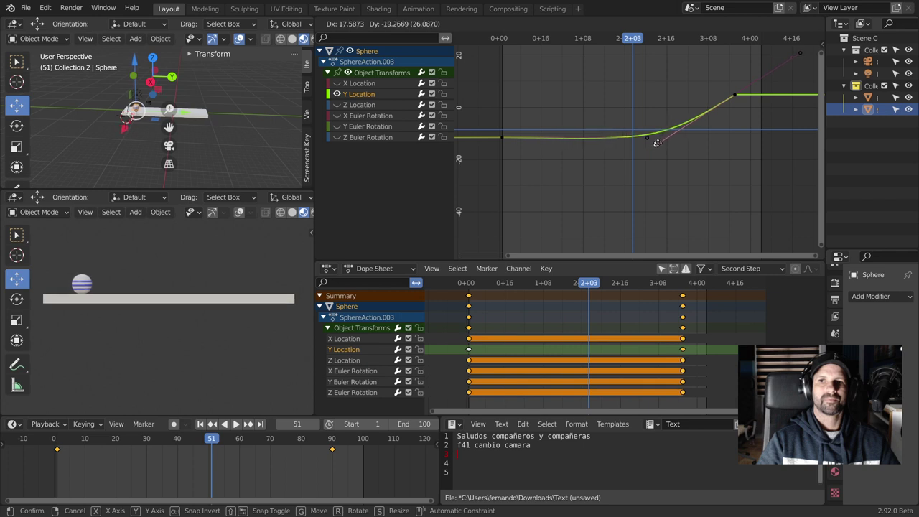
{"action": "left_click", "coordinate": [657, 144]}
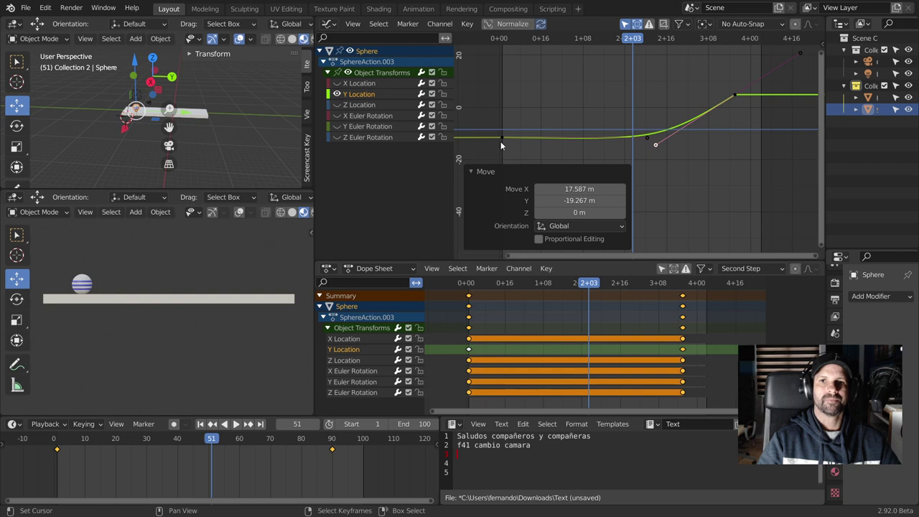
{"action": "key", "text": "space"}
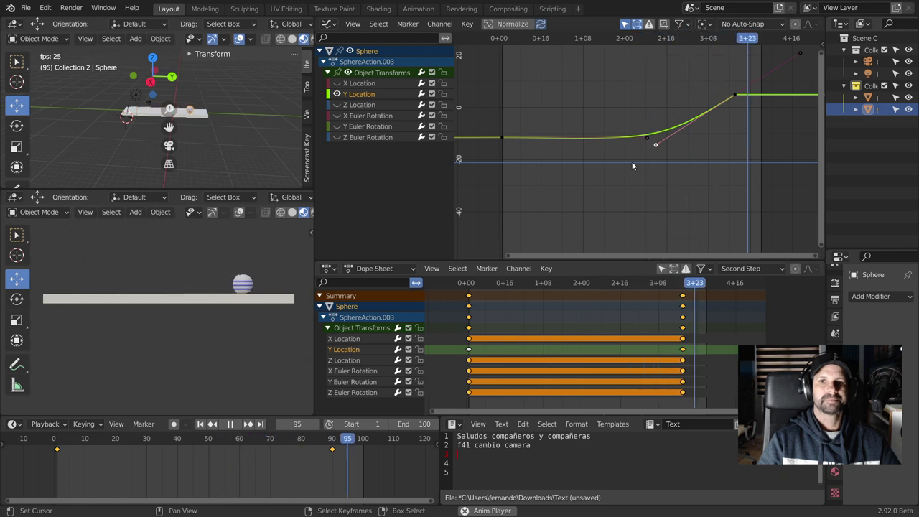
{"action": "key", "text": "space"}
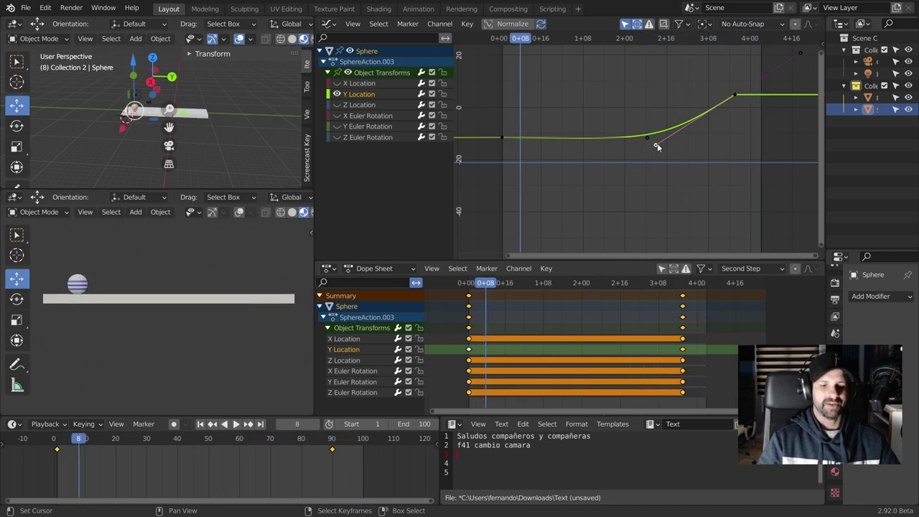
Try pulling the last key's handle down, undo it, and replay the animation
{"action": "left_click_drag", "start_coordinate": [657, 145], "coordinate": [734, 154]}
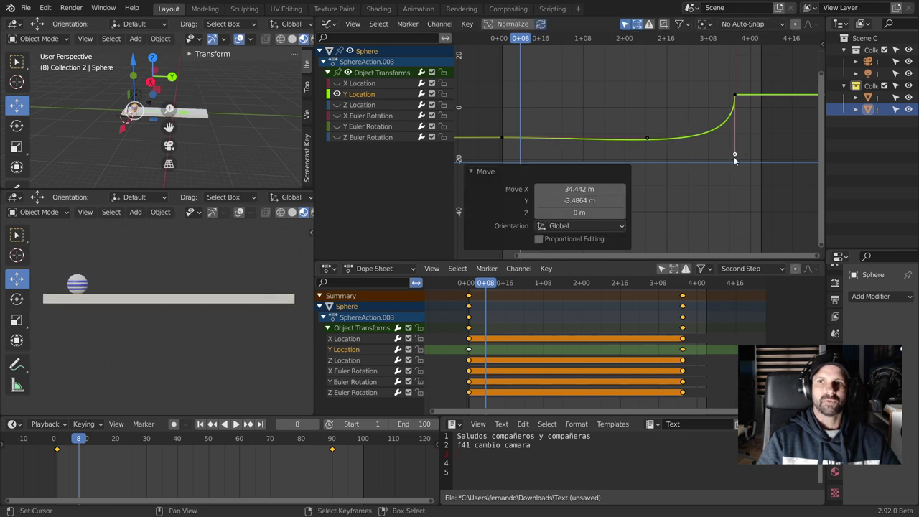
{"action": "key", "text": "ctrl+z"}
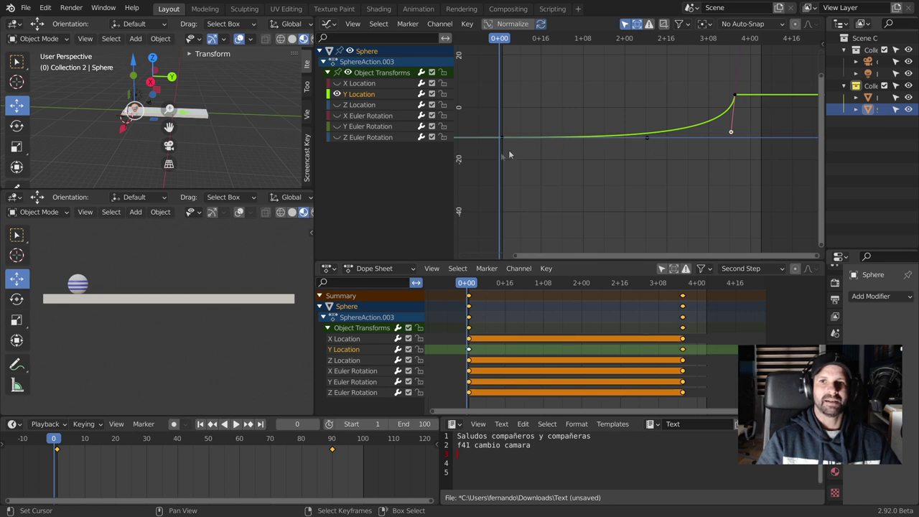
{"action": "key", "text": "space"}
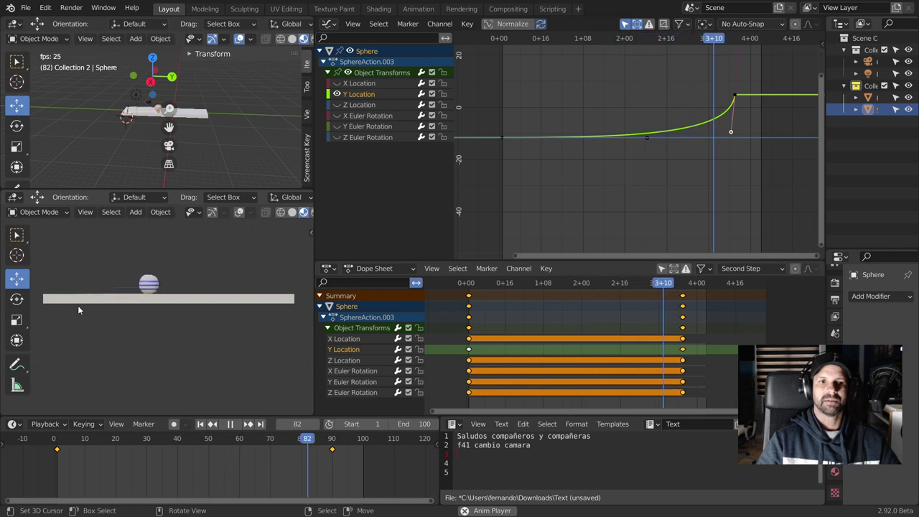
{"action": "key", "text": "space"}
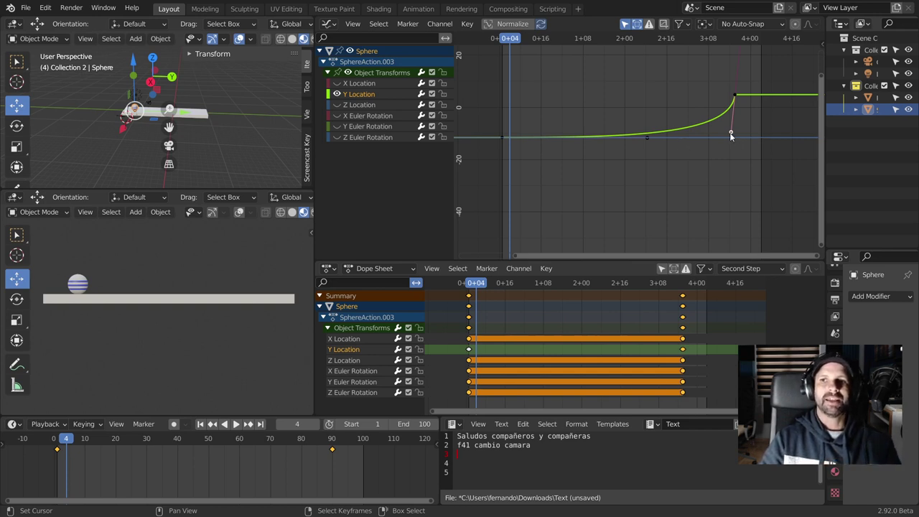
Pull the end handle far left for an S-shaped ease and add a Noise F-Curve modifier
{"action": "left_click_drag", "start_coordinate": [730, 133], "coordinate": [592, 75]}
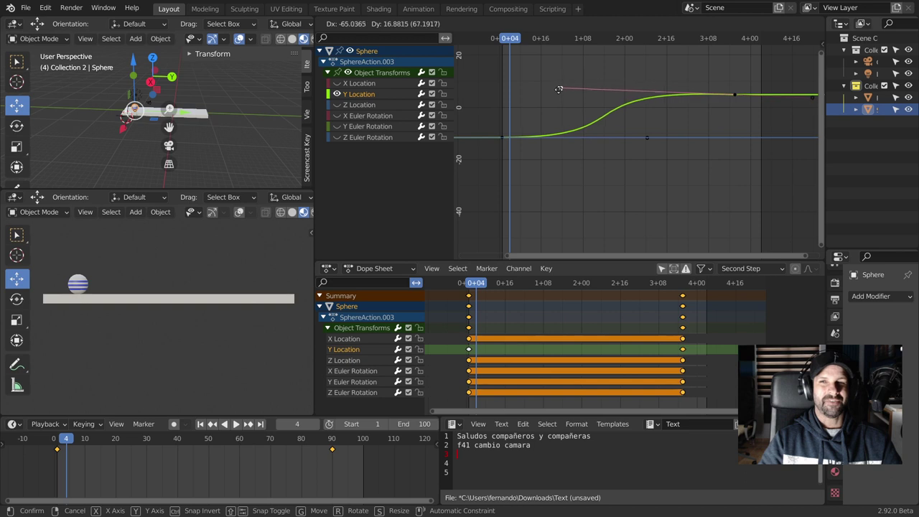
{"action": "left_click_drag", "start_coordinate": [591, 75], "coordinate": [558, 89]}
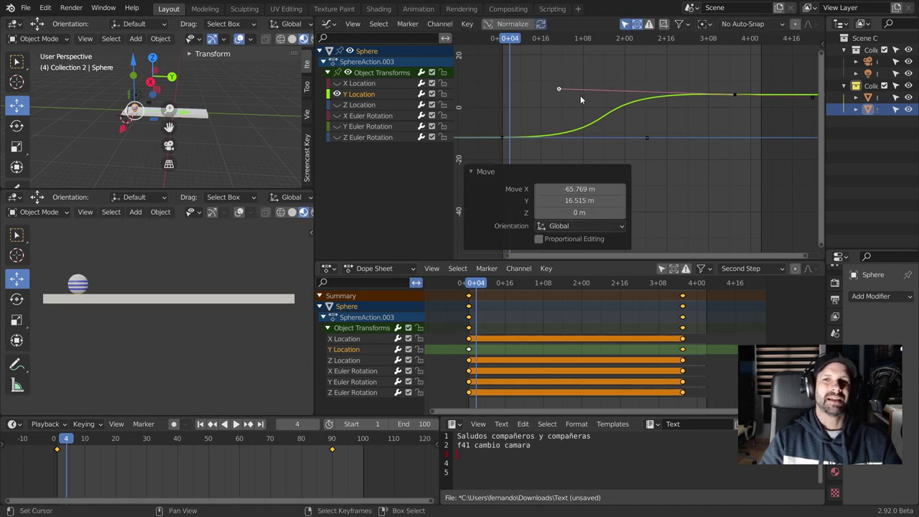
{"action": "left_click", "coordinate": [465, 27]}
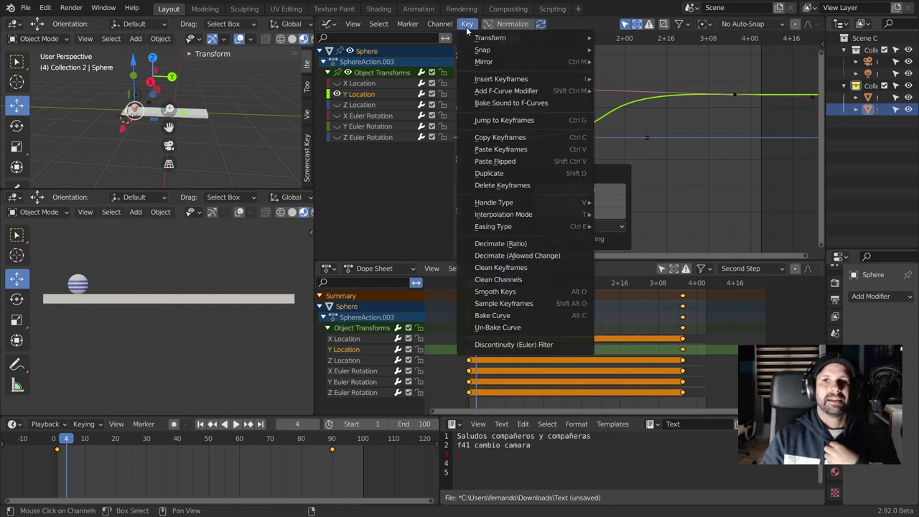
{"action": "mouse_move", "coordinate": [506, 91]}
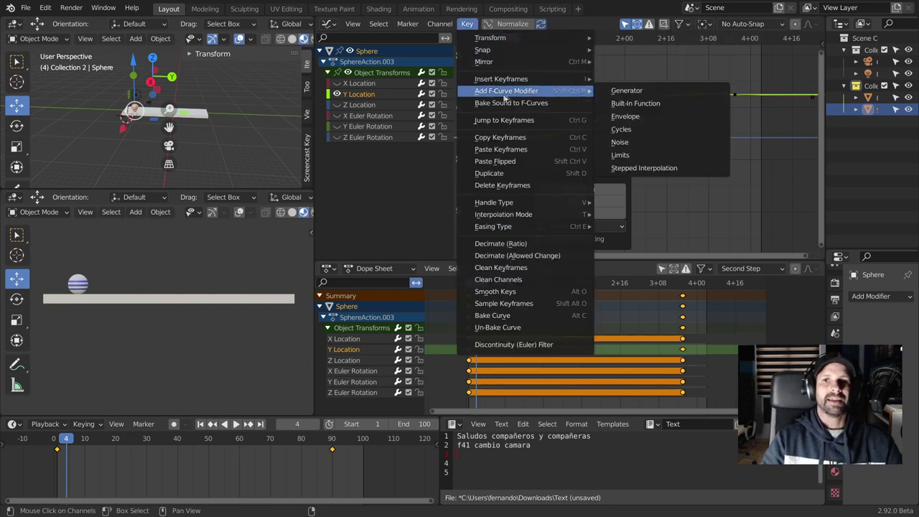
{"action": "left_click", "coordinate": [620, 143]}
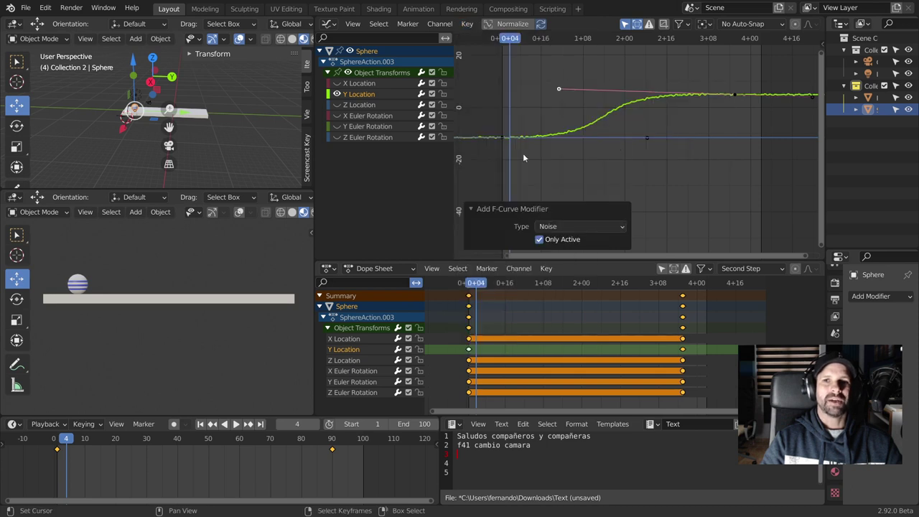
Preview the noisy roll, undo the Noise modifier, and select the last Y Location key
{"action": "left_click", "coordinate": [503, 150]}
{"action": "key", "text": "space"}
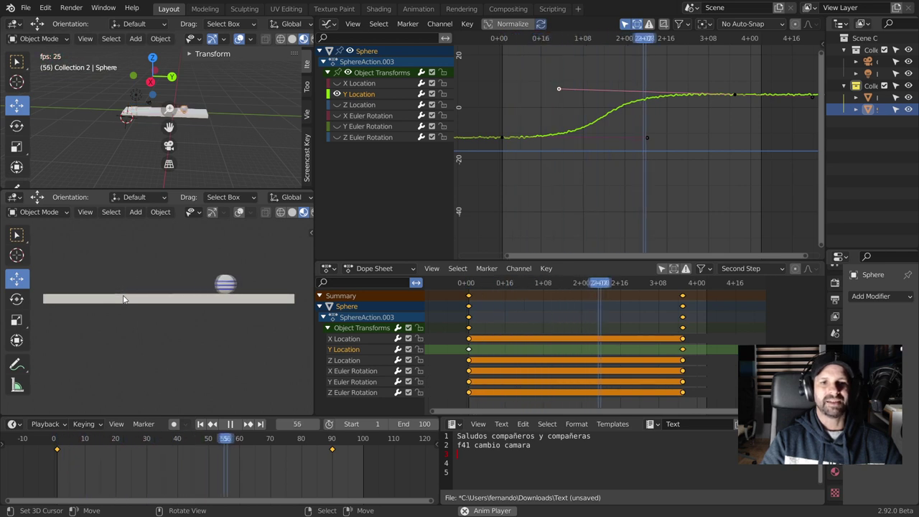
{"action": "key", "text": "space"}
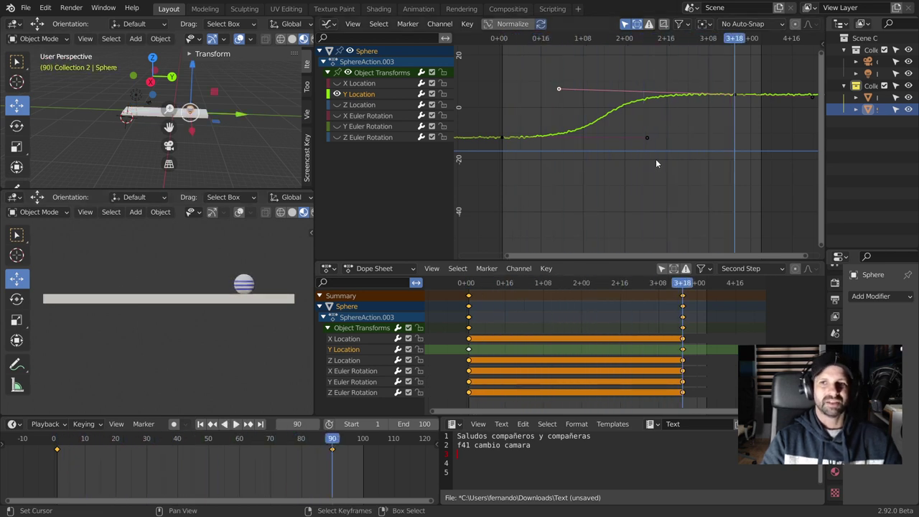
{"action": "key", "text": "ctrl+z"}
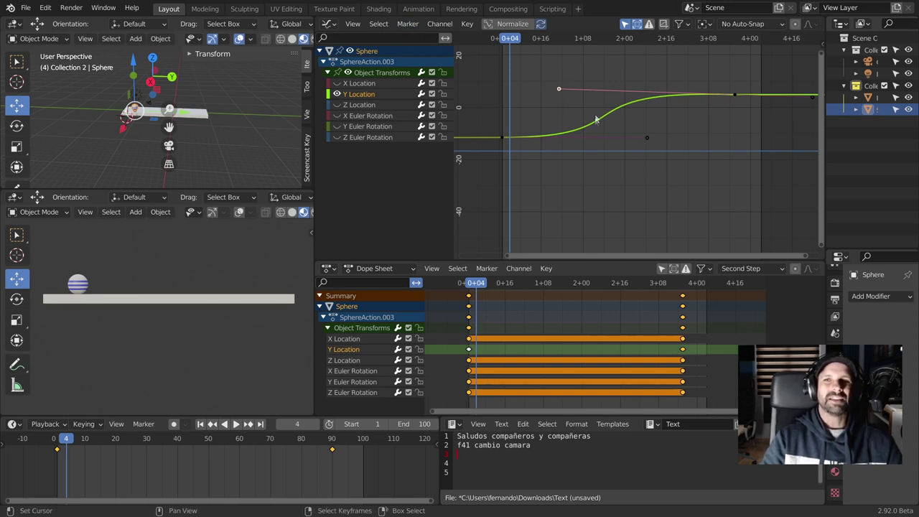
{"action": "left_click", "coordinate": [735, 94]}
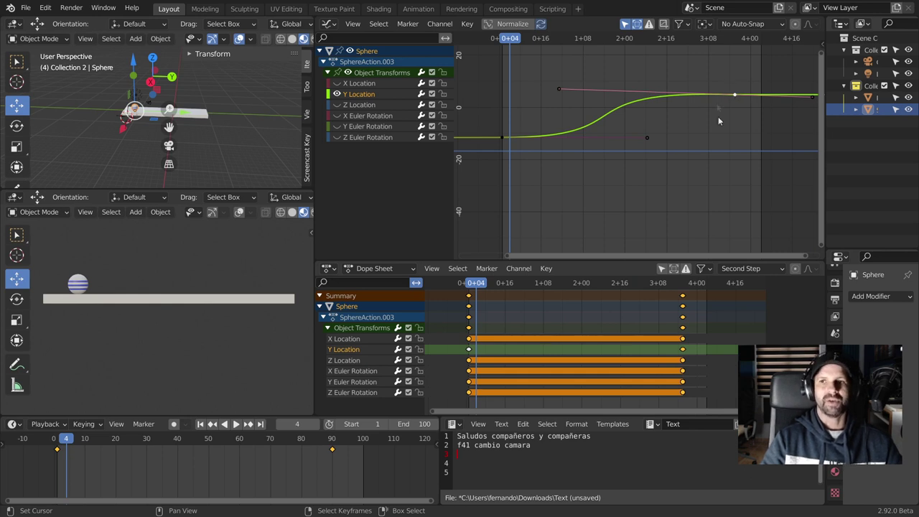
Slide the final Y Location key horizontally to about frame 50 and preview the timing
{"action": "key", "text": "g"}
{"action": "key", "text": "x"}
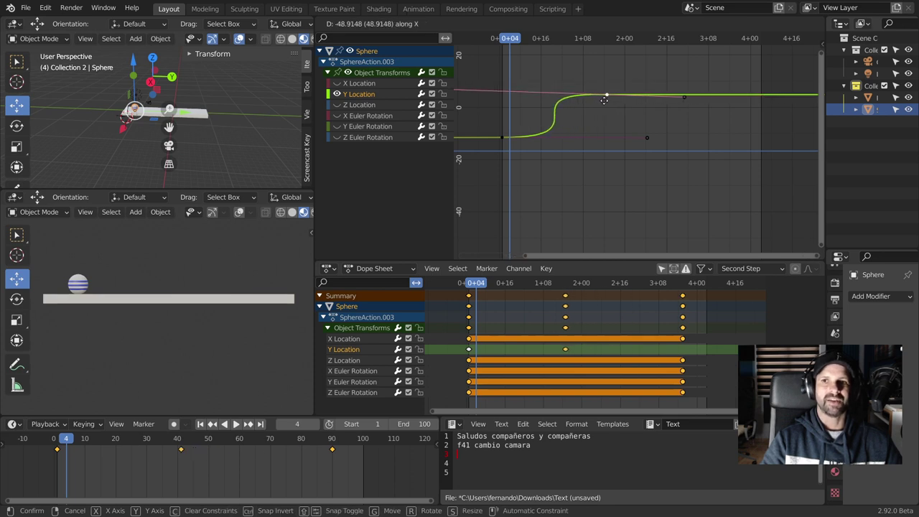
{"action": "left_click", "coordinate": [617, 98]}
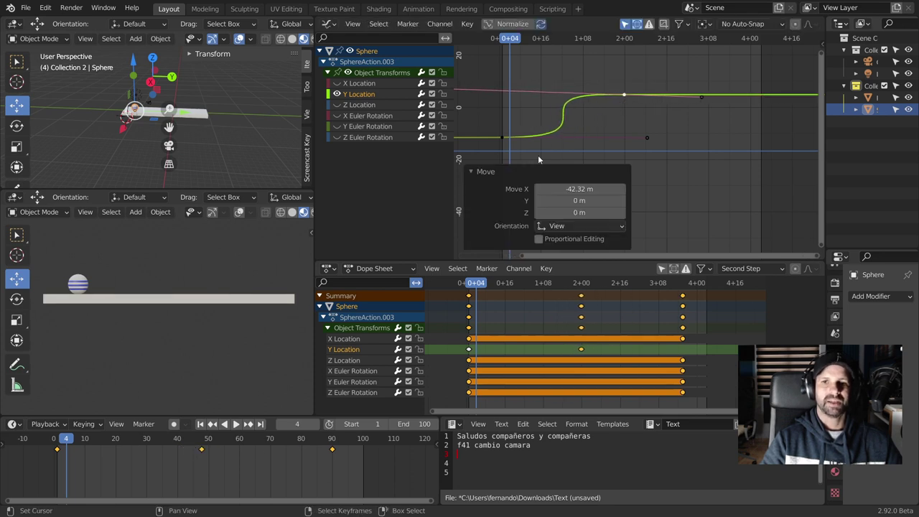
{"action": "key", "text": "space"}
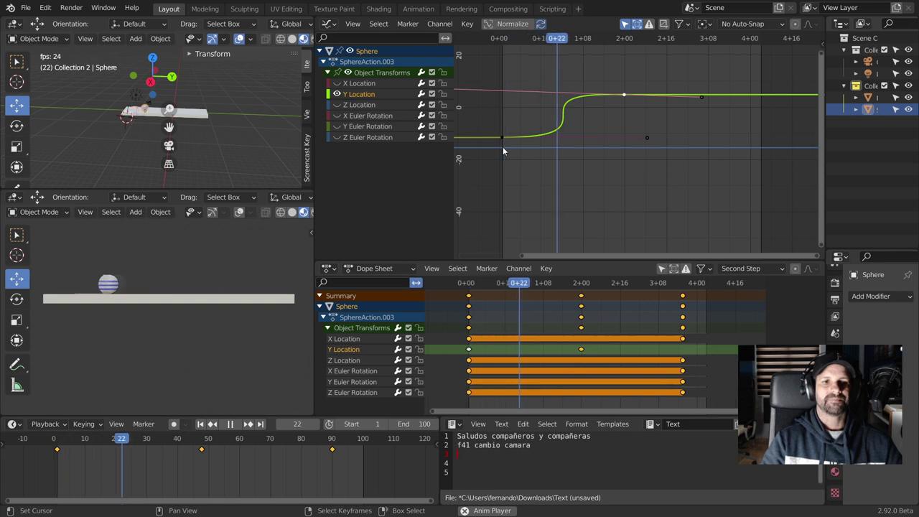
{"action": "key", "text": "space"}
Shorten the final key's incoming handle, replay to frame 54, and nudge the handle down-left
{"action": "scroll", "coordinate": [538, 101], "scroll_direction": "down", "scroll_amount": 2}
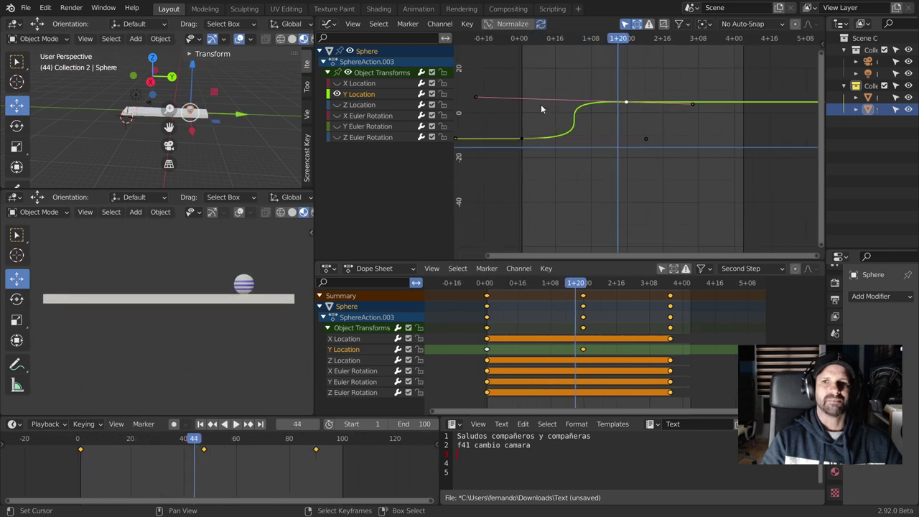
{"action": "scroll", "coordinate": [531, 105], "scroll_direction": "down", "scroll_amount": 2}
{"action": "left_click_drag", "start_coordinate": [510, 109], "coordinate": [582, 116]}
{"action": "scroll", "coordinate": [560, 160], "scroll_direction": "up", "scroll_amount": 1}
{"action": "scroll", "coordinate": [560, 160], "scroll_direction": "up", "scroll_amount": 1}
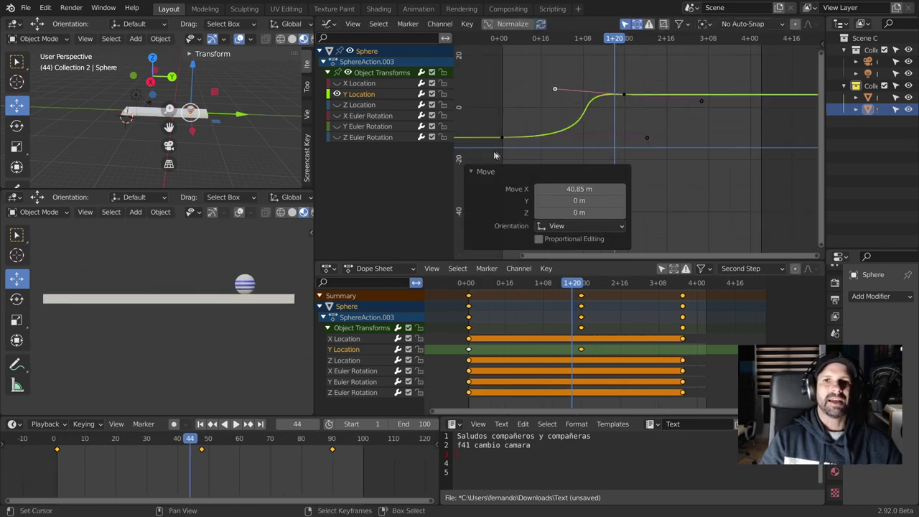
{"action": "key", "text": "shift+Left"}
{"action": "key", "text": "space"}
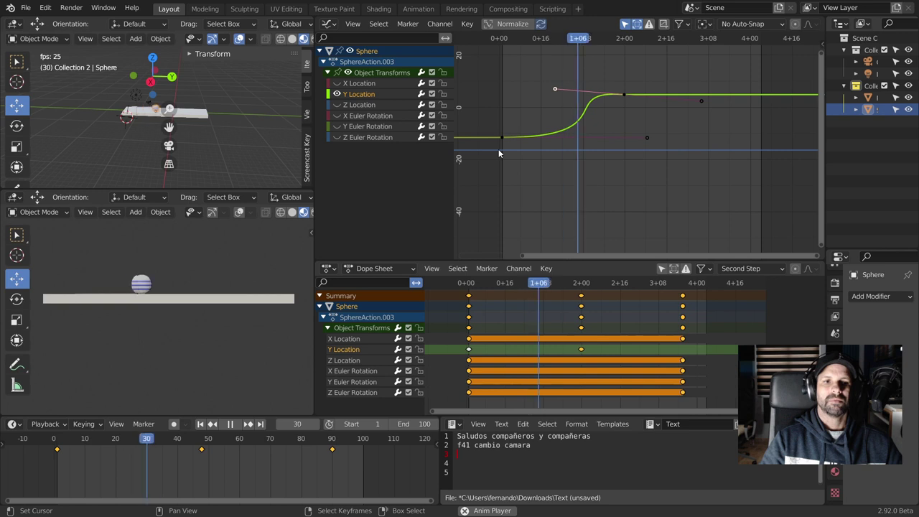
{"action": "key", "text": "space"}
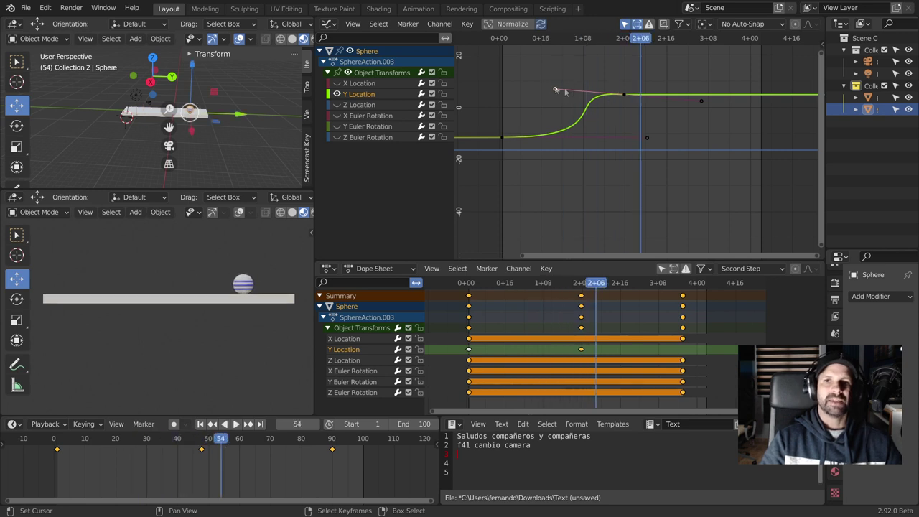
{"action": "left_click_drag", "start_coordinate": [553, 88], "coordinate": [551, 94]}
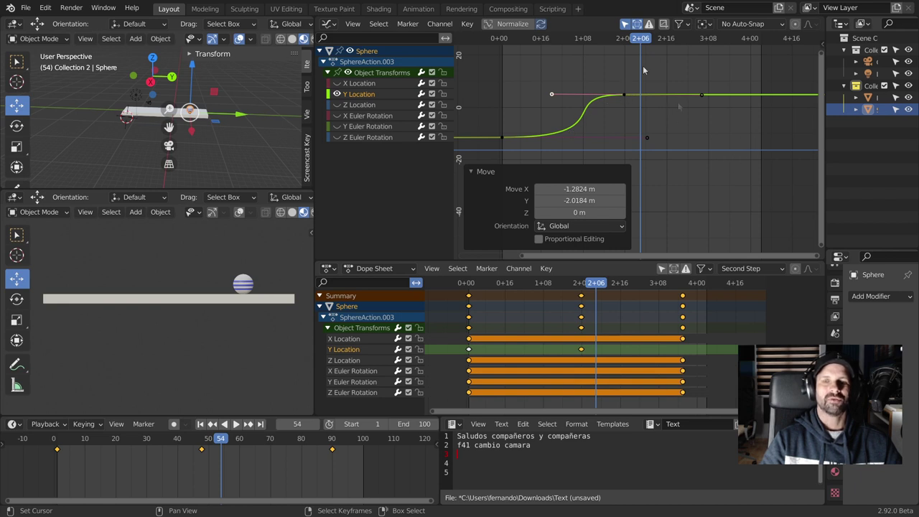
Select the last and first Y Location keys and check the snapping options
{"action": "left_click", "coordinate": [622, 96]}
{"action": "left_click", "coordinate": [501, 136]}
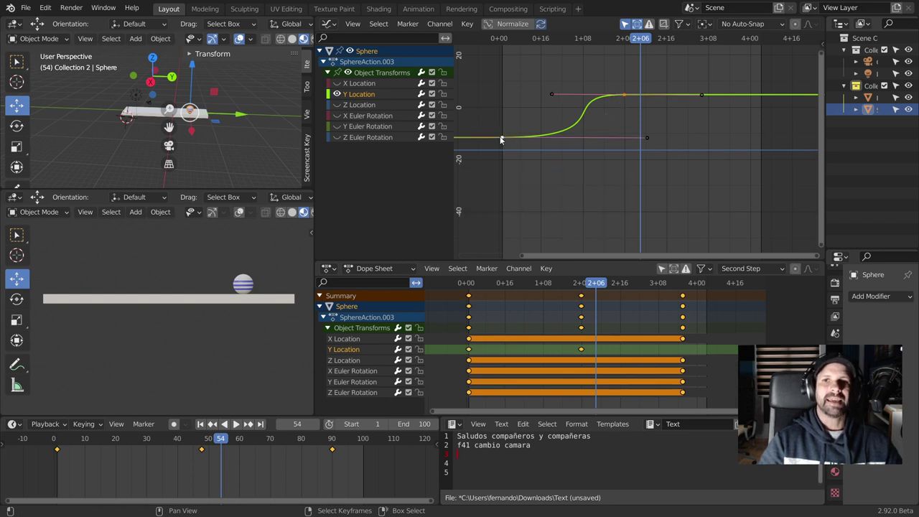
{"action": "left_click", "coordinate": [742, 25]}
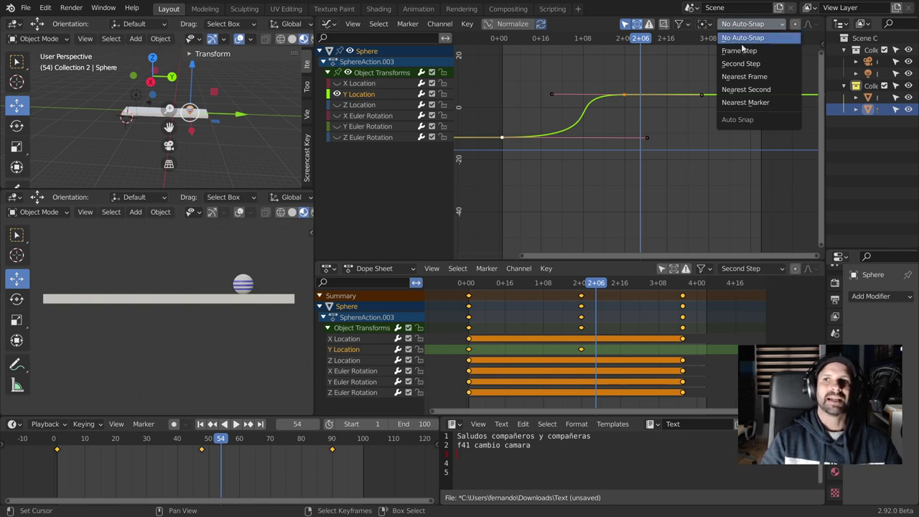
{"action": "left_click", "coordinate": [746, 37]}
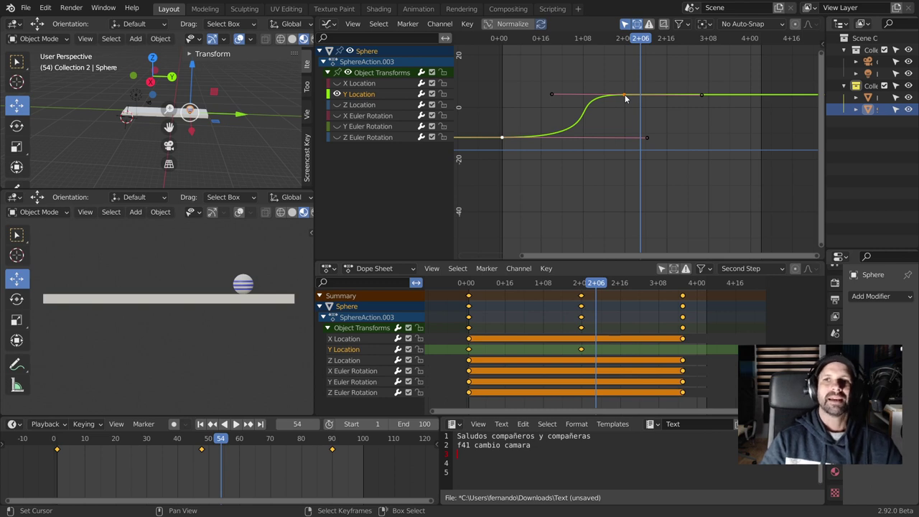
{"action": "left_click", "coordinate": [759, 27]}
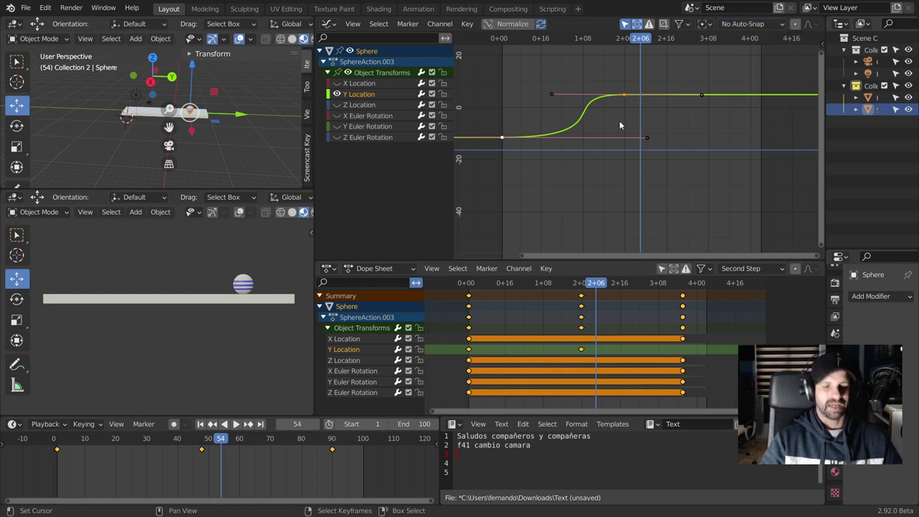
Select all Y Location keys and duplicate them in place with Shift+D
{"action": "key", "text": "a"}
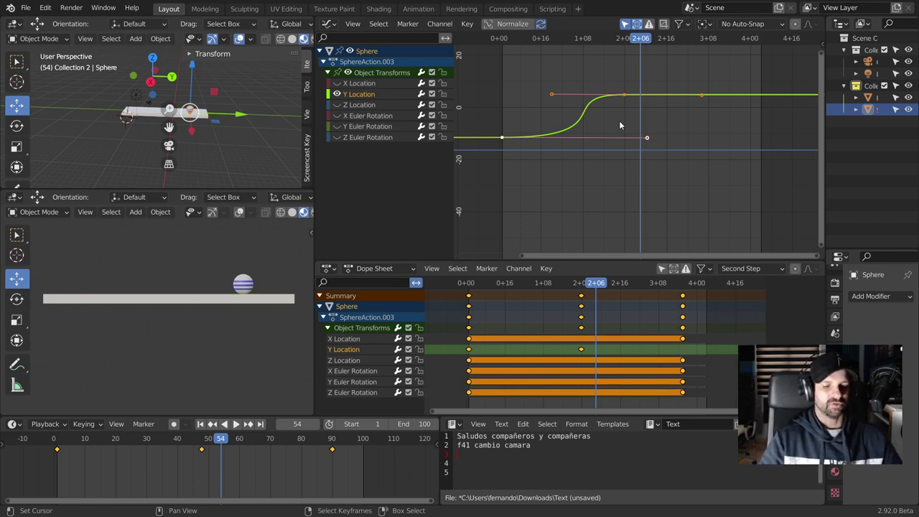
{"action": "key", "text": "shift+d"}
{"action": "key", "text": "Escape"}
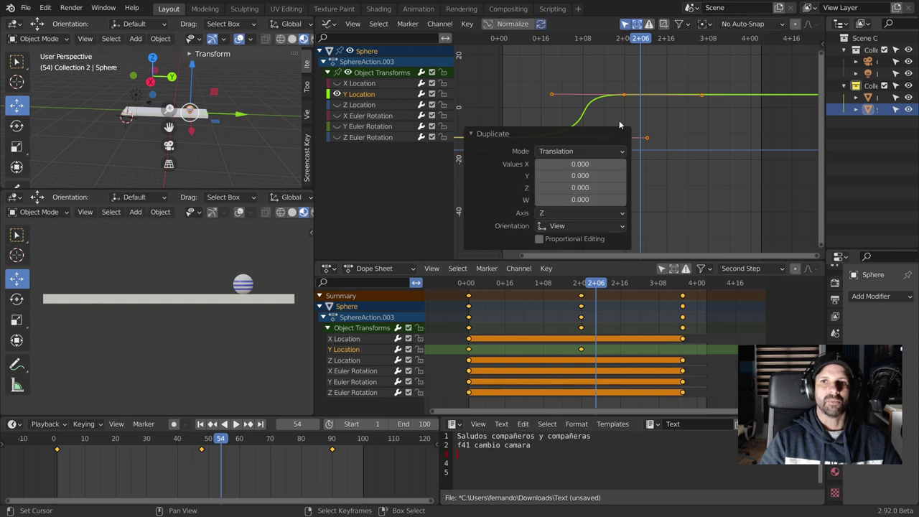
Set the current frame to 48 and mirror the copied keys By Times Over Current Frame
{"action": "left_click", "coordinate": [474, 135]}
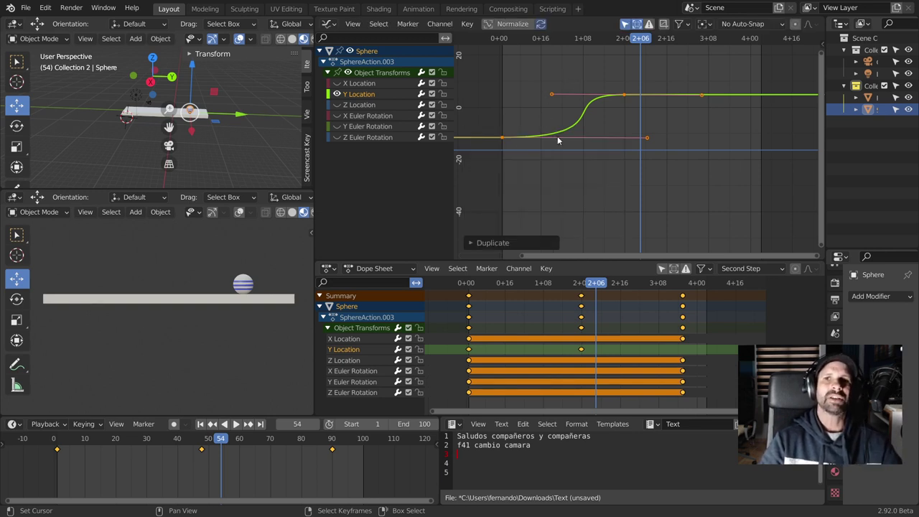
{"action": "left_click", "coordinate": [623, 103]}
{"action": "left_click_drag", "start_coordinate": [623, 105], "coordinate": [626, 97]}
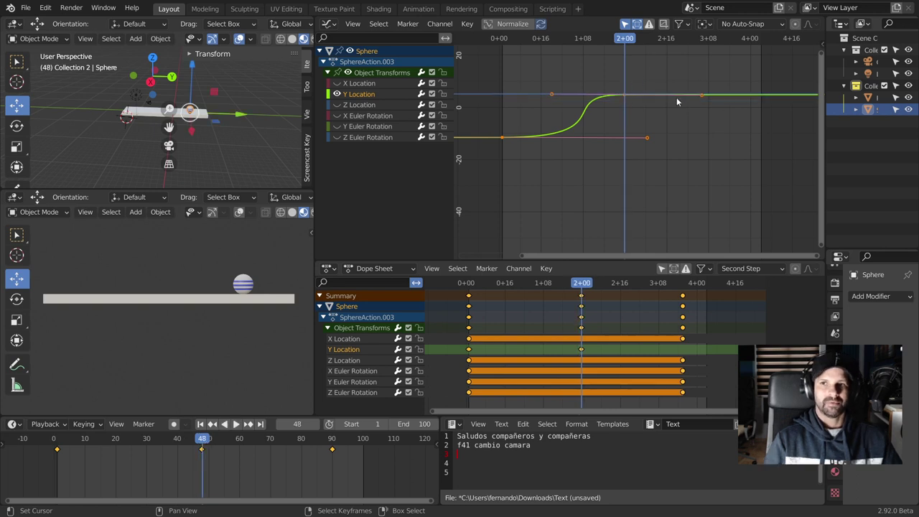
{"action": "key", "text": "ctrl+m"}
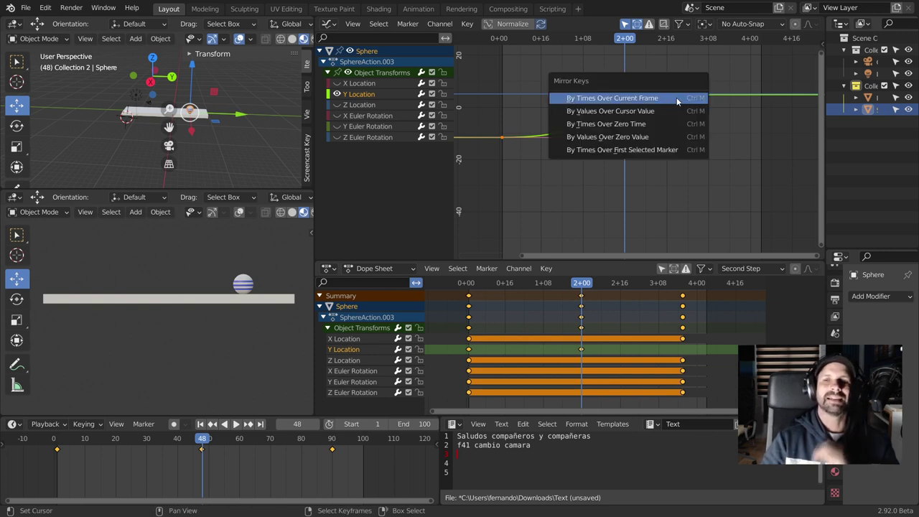
{"action": "left_click", "coordinate": [590, 98]}
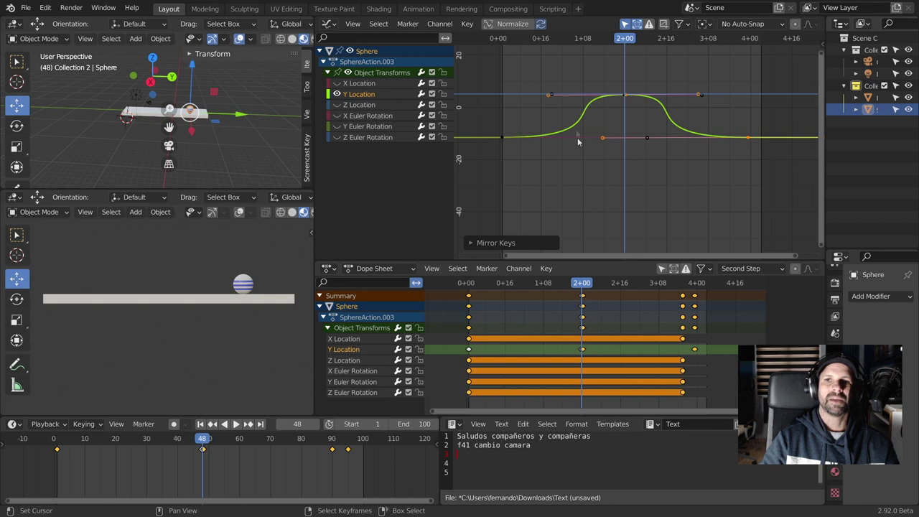
{"action": "key", "text": "KP_Decimal"}
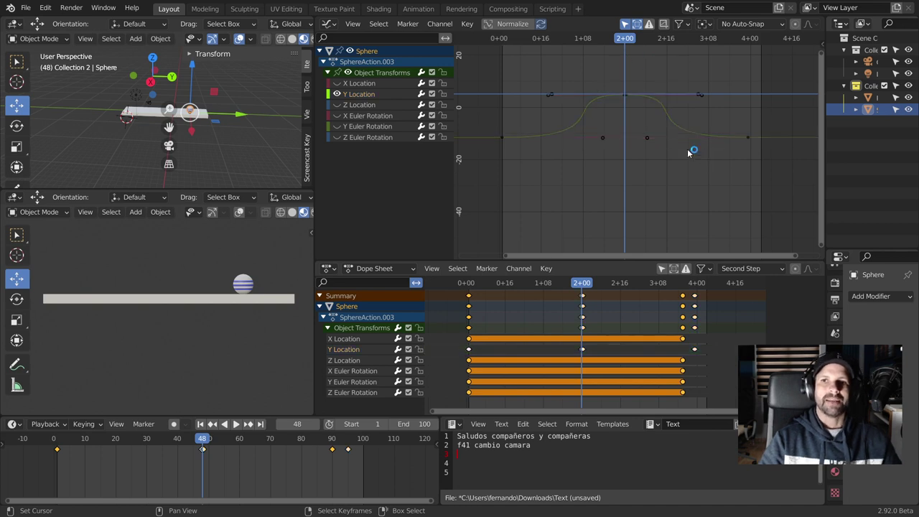
Snap the selected peak key onto frame 48 via Key > Snap > Selection to Current Frame
{"action": "scroll", "coordinate": [603, 144], "scroll_direction": "down", "scroll_amount": 2}
{"action": "scroll", "coordinate": [610, 172], "scroll_direction": "down", "scroll_amount": 1}
{"action": "scroll", "coordinate": [616, 161], "scroll_direction": "down", "scroll_amount": 2}
{"action": "scroll", "coordinate": [618, 156], "scroll_direction": "down", "scroll_amount": 1}
{"action": "scroll", "coordinate": [580, 176], "scroll_direction": "up", "scroll_amount": 1}
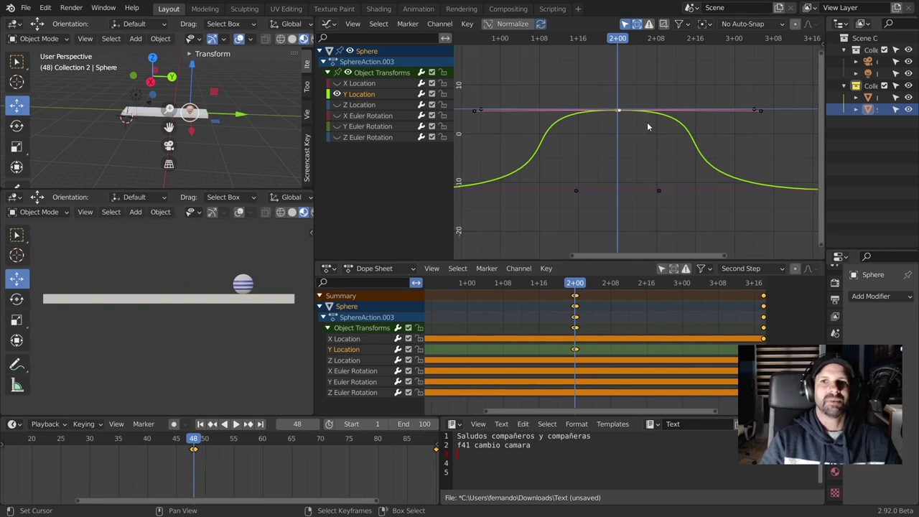
{"action": "scroll", "coordinate": [587, 109], "scroll_direction": "up", "scroll_amount": 1}
{"action": "left_click_drag", "start_coordinate": [610, 100], "coordinate": [605, 100]}
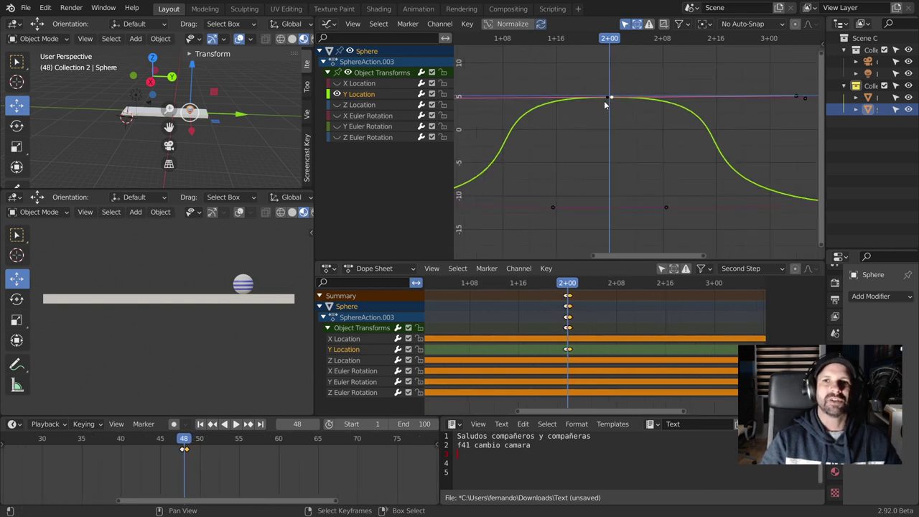
{"action": "left_click", "coordinate": [467, 23]}
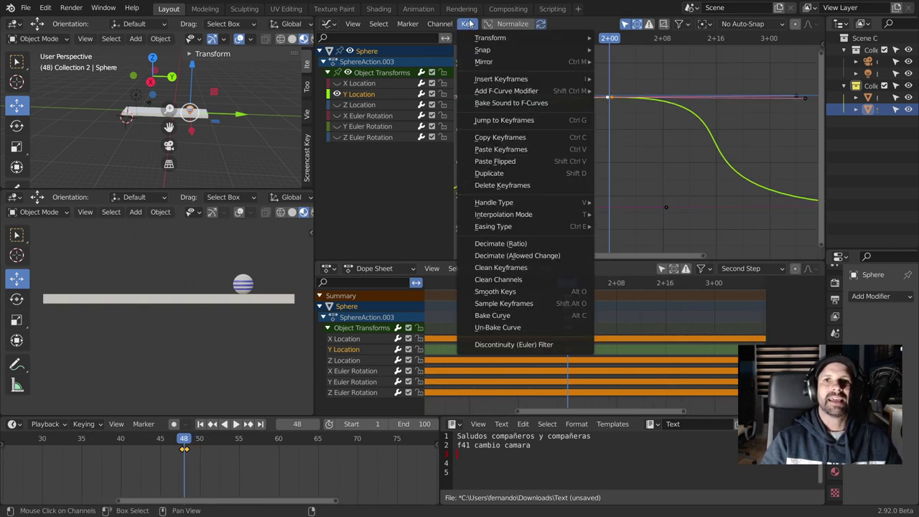
{"action": "mouse_move", "coordinate": [482, 50]}
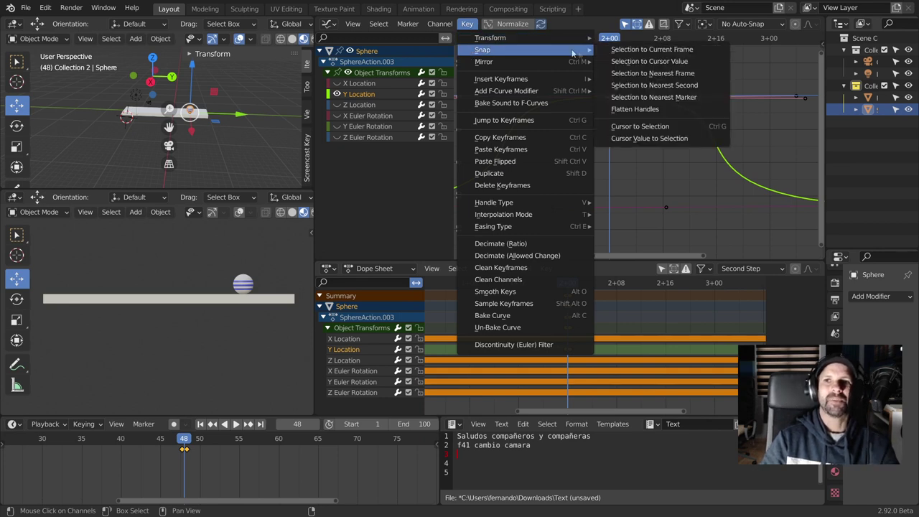
{"action": "left_click", "coordinate": [651, 51]}
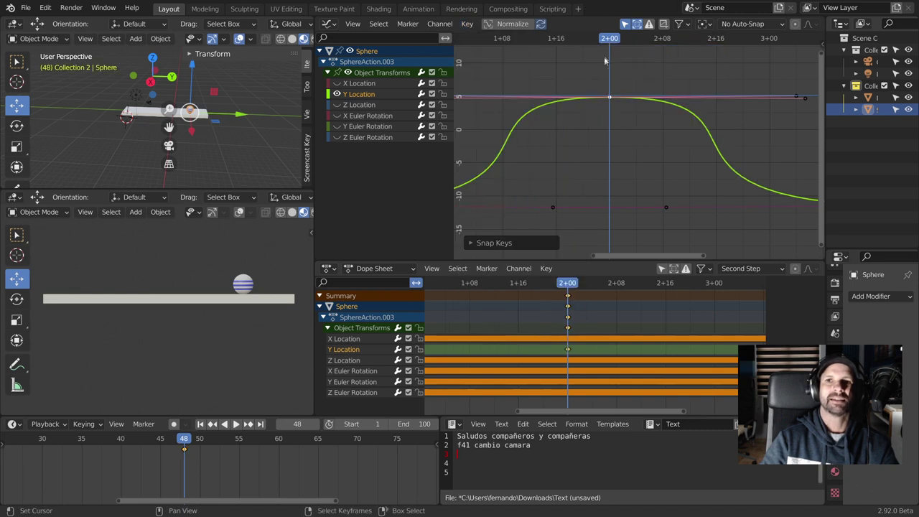
{"action": "key", "text": "ctrl+z"}
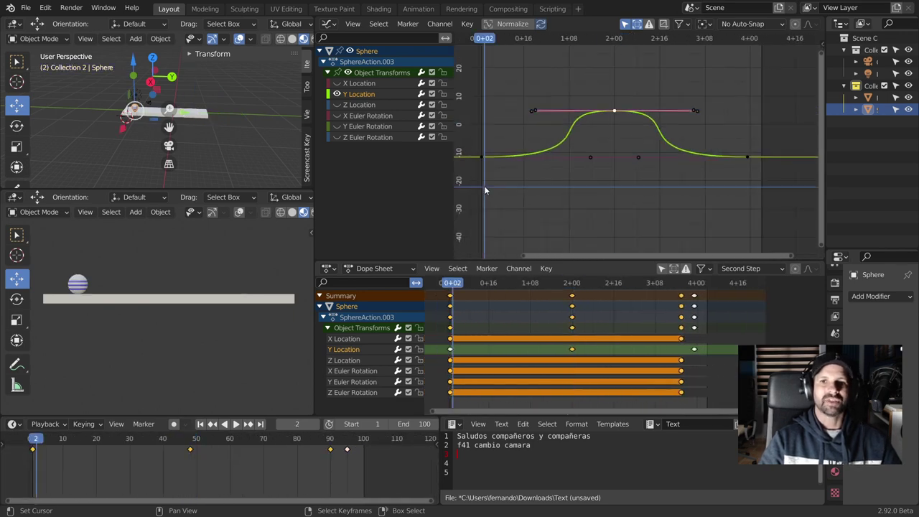
Play the roll from the start, then frame the selected peak key
{"action": "key", "text": "shift+Left"}
{"action": "key", "text": "space"}
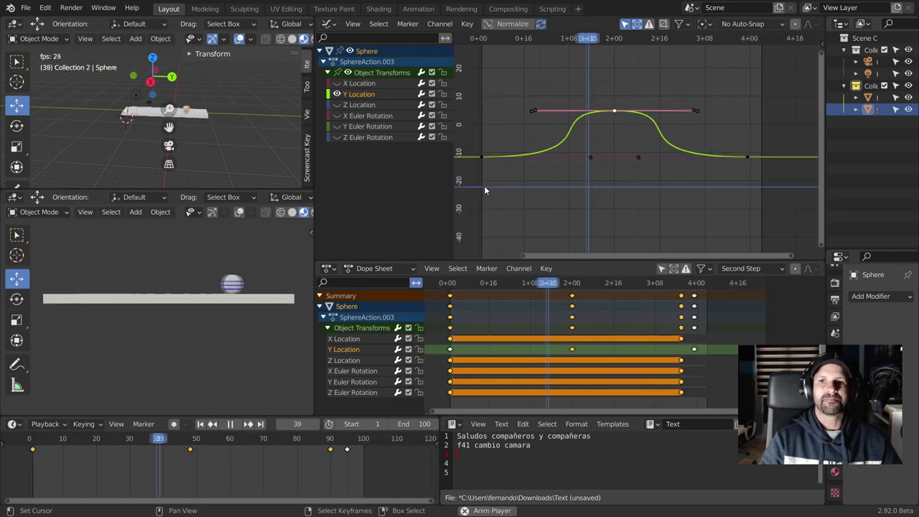
{"action": "key", "text": "space"}
{"action": "key", "text": "KP_Decimal"}
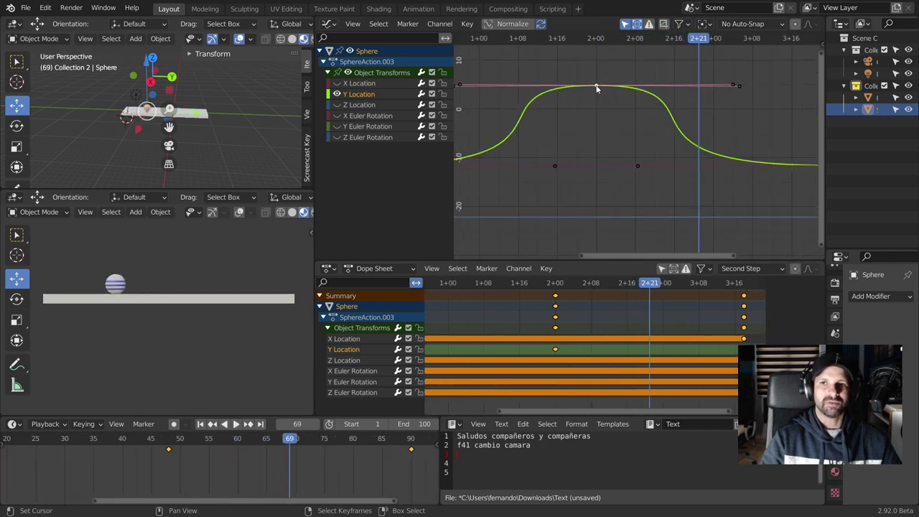
Try lowering the peak key and bending its right handle, then undo the changes
{"action": "key", "text": "g"}
{"action": "key", "text": "y"}
{"action": "left_click", "coordinate": [734, 103]}
{"action": "mouse_move", "coordinate": [735, 98]}
{"action": "left_mouse_down"}
{"action": "mouse_move", "coordinate": [742, 88]}
{"action": "mouse_move", "coordinate": [704, 168]}
{"action": "left_mouse_up"}
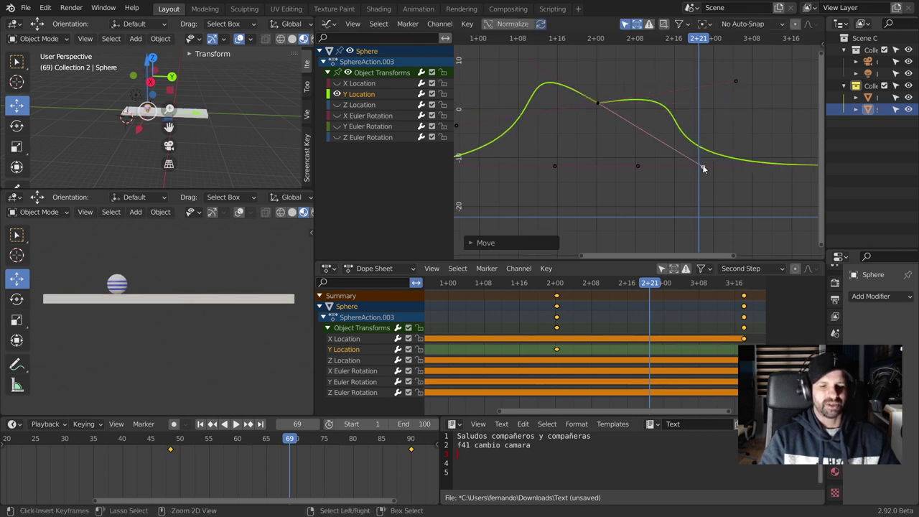
{"action": "key", "text": "ctrl+z"}
{"action": "key", "text": "ctrl+z"}
{"action": "key", "text": "ctrl+z"}
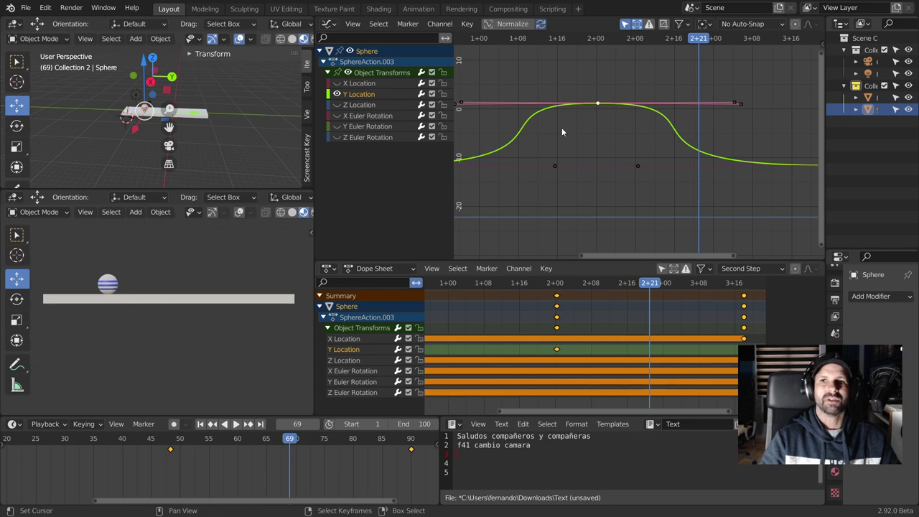
Remove the redundant overlapping keys with X > Clean Keyframes
{"action": "key", "text": "KP_Decimal"}
{"action": "key", "text": "x"}
{"action": "left_click", "coordinate": [564, 136]}
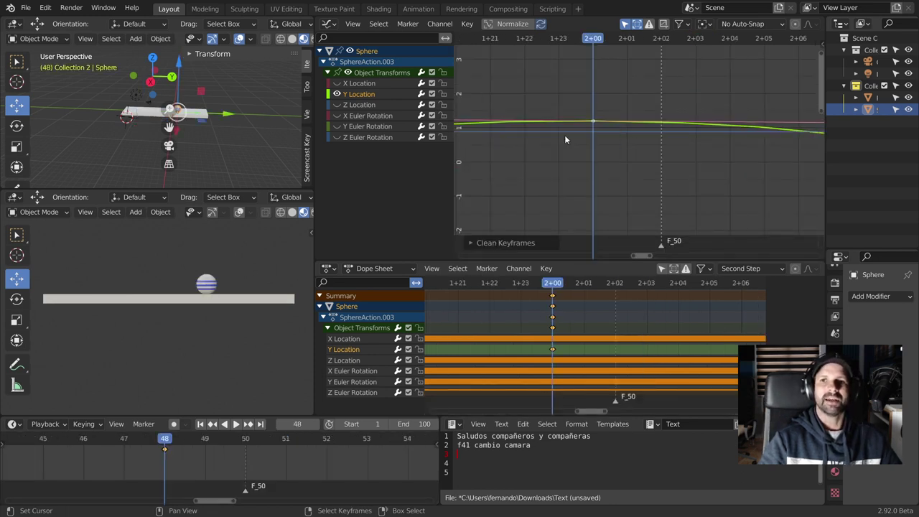
Bring the whole curve into view and play the roll from frame 11 to check it
{"action": "scroll", "coordinate": [564, 140], "scroll_direction": "down", "scroll_amount": 2}
{"action": "scroll", "coordinate": [565, 139], "scroll_direction": "down", "scroll_amount": 2}
{"action": "scroll", "coordinate": [564, 139], "scroll_direction": "down", "scroll_amount": 3}
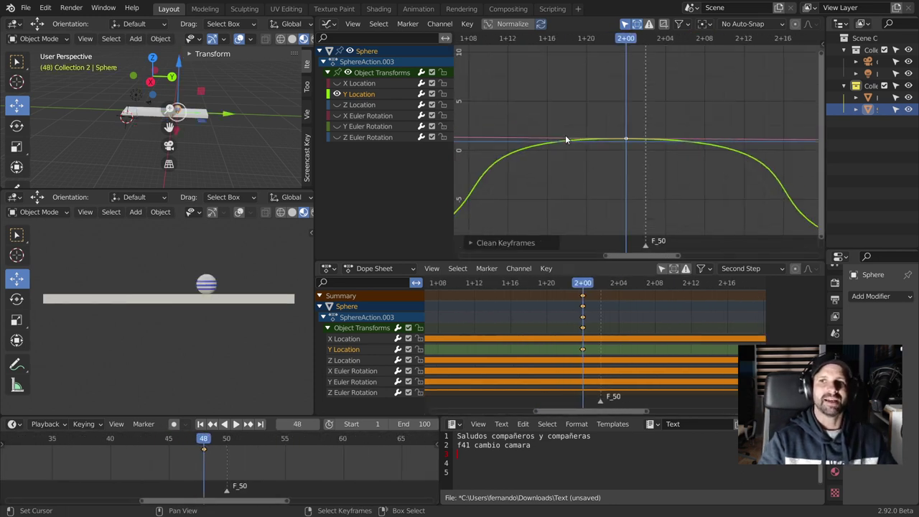
{"action": "scroll", "coordinate": [564, 139], "scroll_direction": "down", "scroll_amount": 2}
{"action": "scroll", "coordinate": [644, 169], "scroll_direction": "down", "scroll_amount": 2}
{"action": "middle_click_drag", "start_coordinate": [631, 172], "coordinate": [630, 146]}
{"action": "scroll", "coordinate": [630, 146], "scroll_direction": "down", "scroll_amount": 2}
{"action": "left_click", "coordinate": [504, 187]}
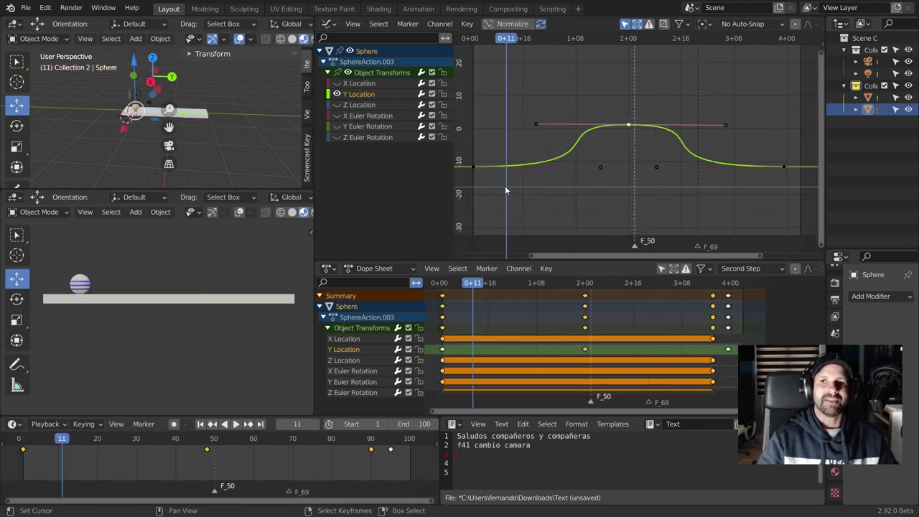
{"action": "key", "text": "space"}
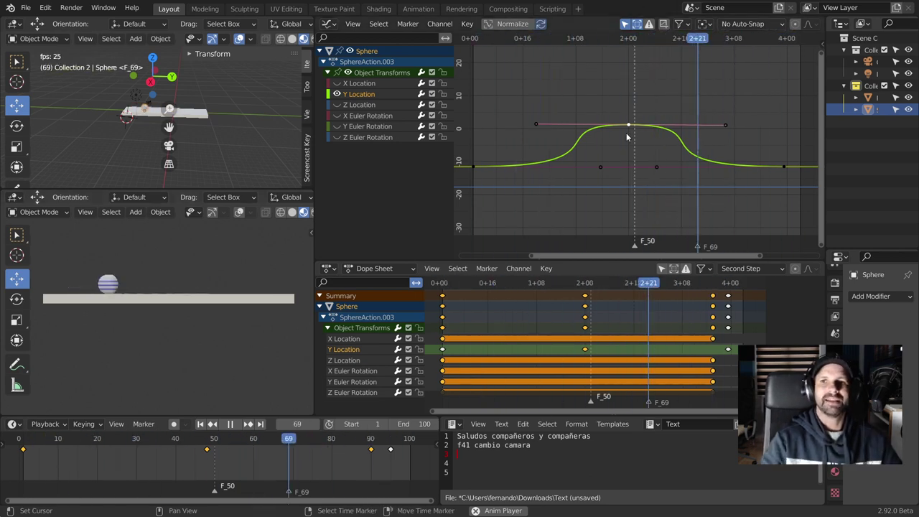
{"action": "key", "text": "space"}
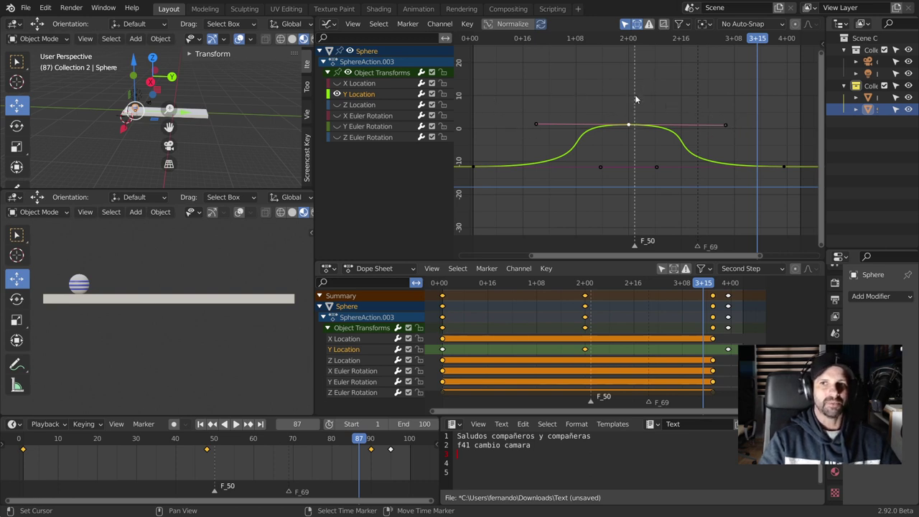
{"action": "key", "text": "v"}
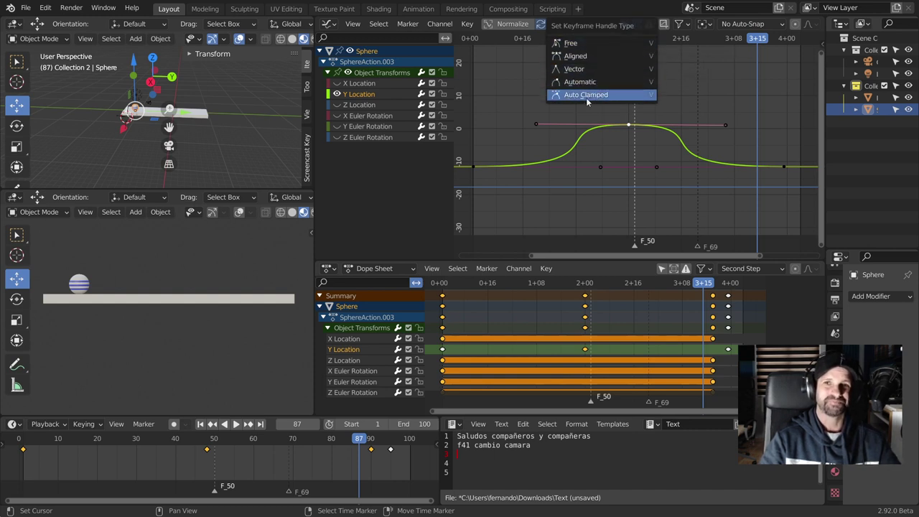
Switch the peak key to Free handles, try bending both handles, then undo
{"action": "left_click", "coordinate": [570, 43]}
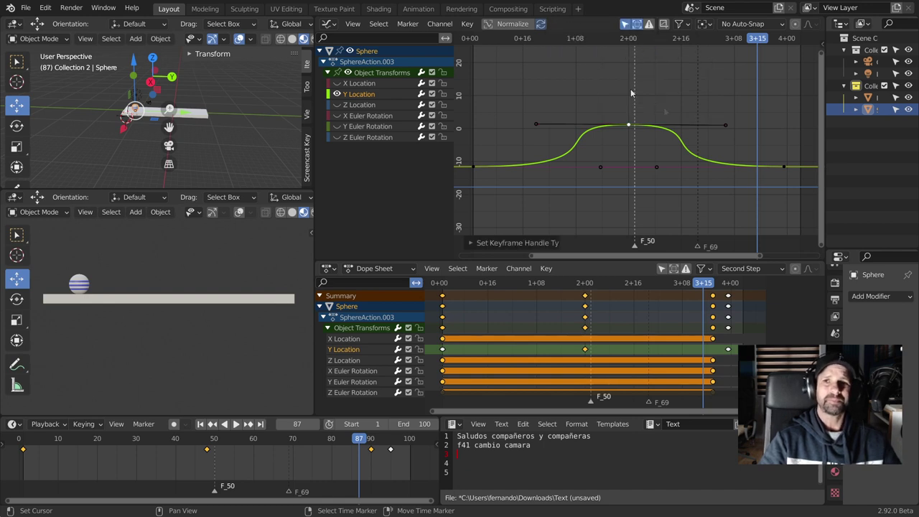
{"action": "left_click", "coordinate": [729, 123]}
{"action": "key", "text": "g"}
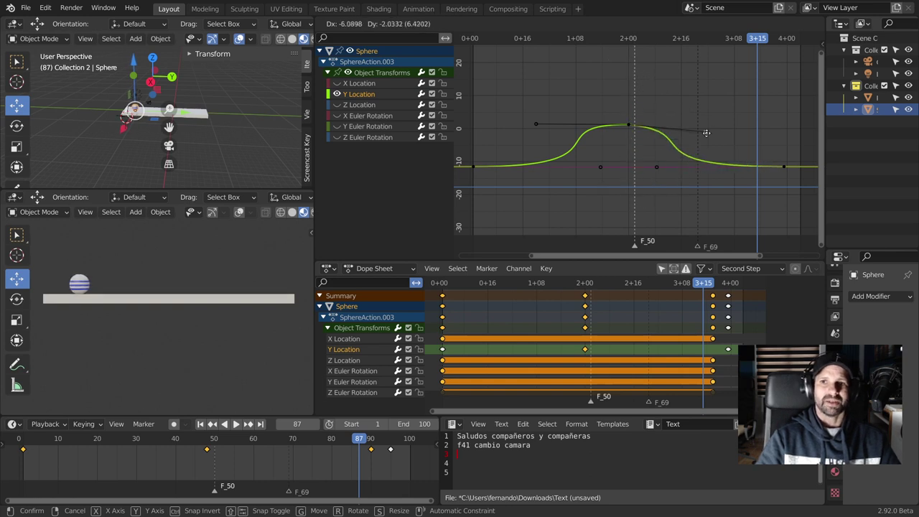
{"action": "left_click", "coordinate": [706, 132]}
{"action": "left_click", "coordinate": [542, 125]}
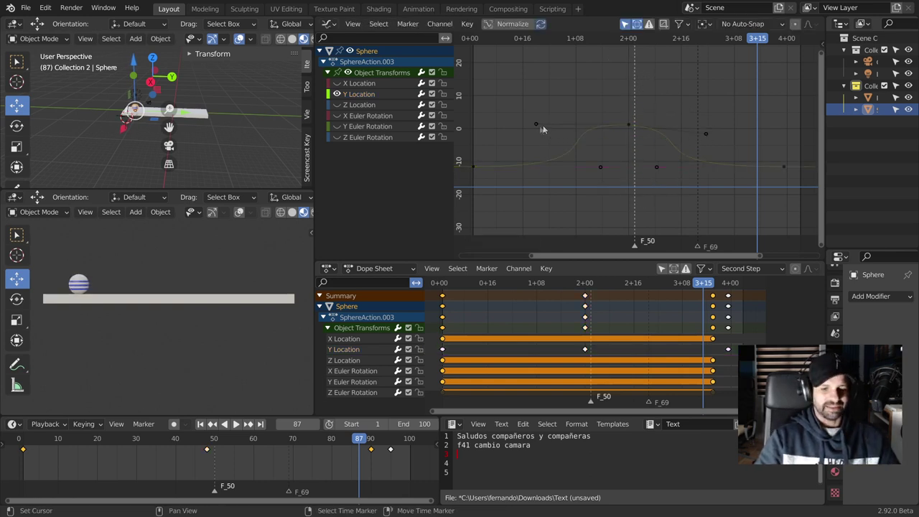
{"action": "left_click", "coordinate": [536, 125]}
{"action": "key", "text": "g"}
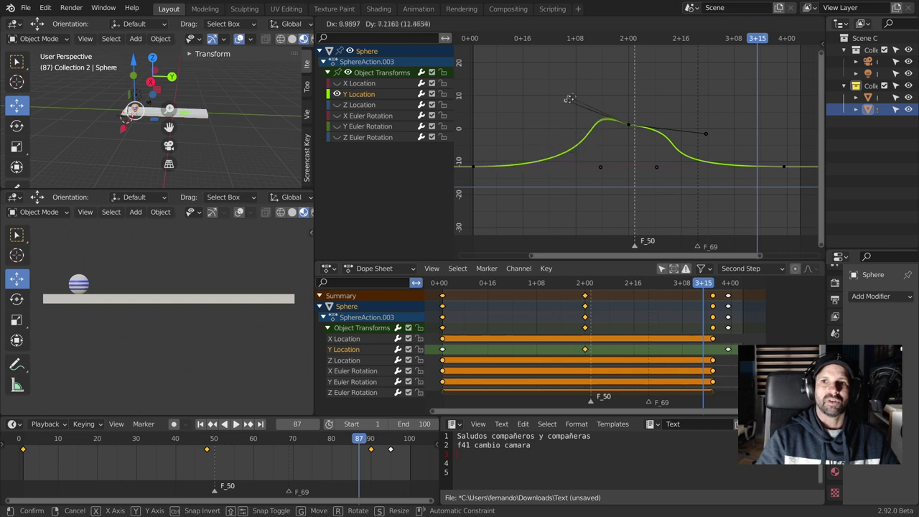
{"action": "left_click", "coordinate": [558, 98]}
{"action": "key", "text": "ctrl+z"}
Reselect the peak key and set its handles to Aligned, undoing a trial handle bend
{"action": "left_click", "coordinate": [612, 112]}
{"action": "left_click", "coordinate": [629, 125]}
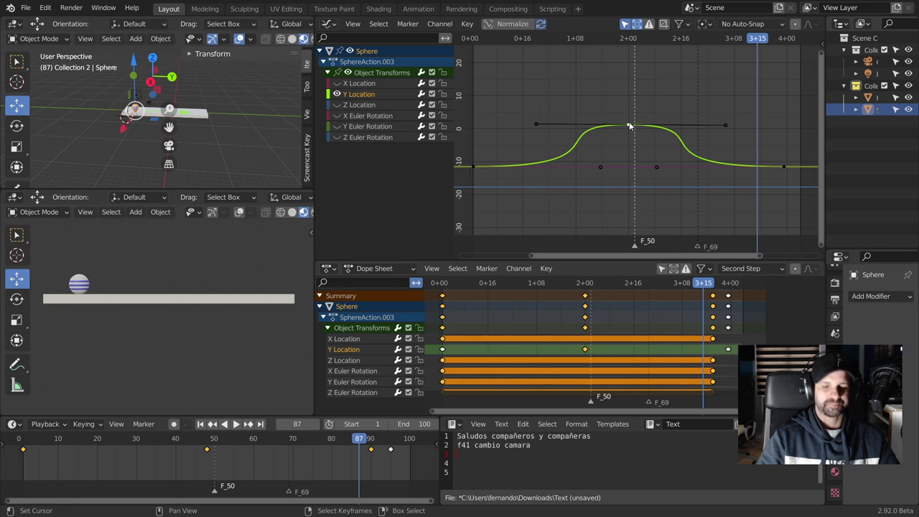
{"action": "key", "text": "v"}
{"action": "left_click", "coordinate": [567, 135]}
{"action": "left_click", "coordinate": [725, 127]}
{"action": "left_click_drag", "start_coordinate": [726, 128], "coordinate": [714, 106]}
{"action": "key", "text": "ctrl+z"}
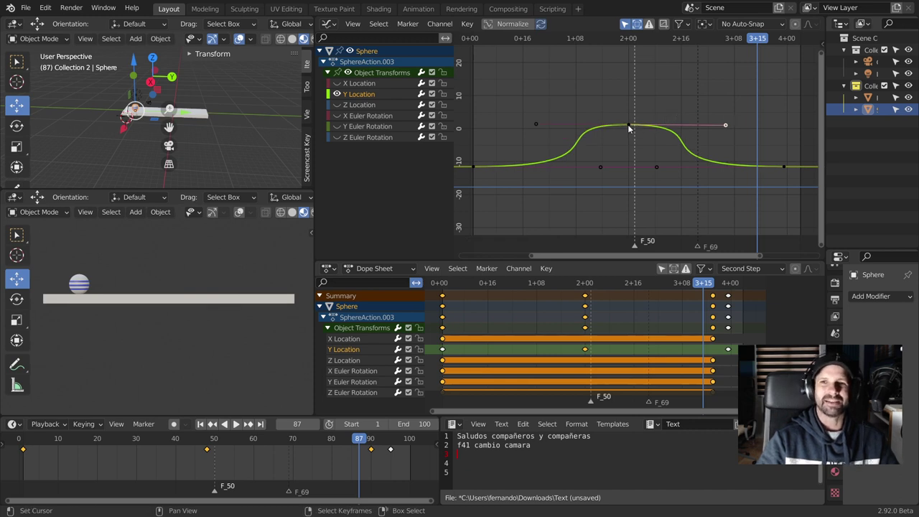
{"action": "key", "text": "v"}
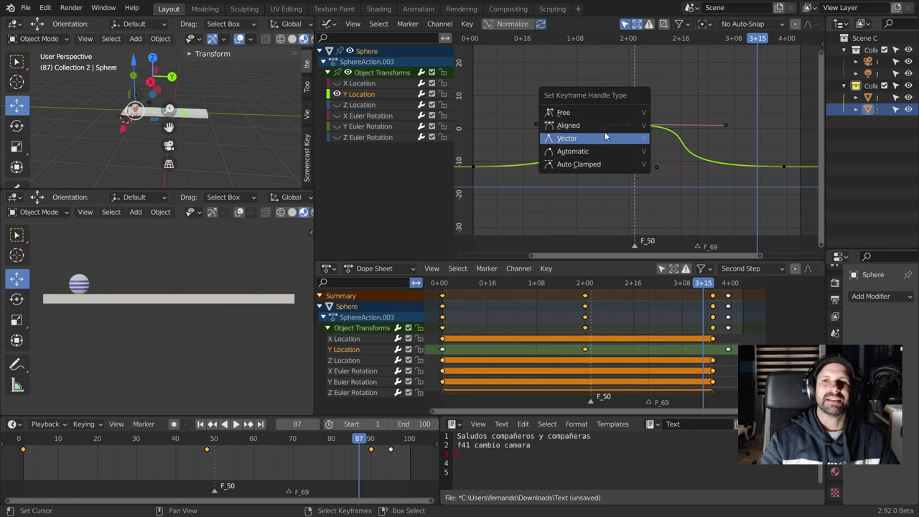
Give the peak Y Location key smooth level handles, then jump to the last keyframe at frame 95
{"action": "left_click", "coordinate": [604, 136]}
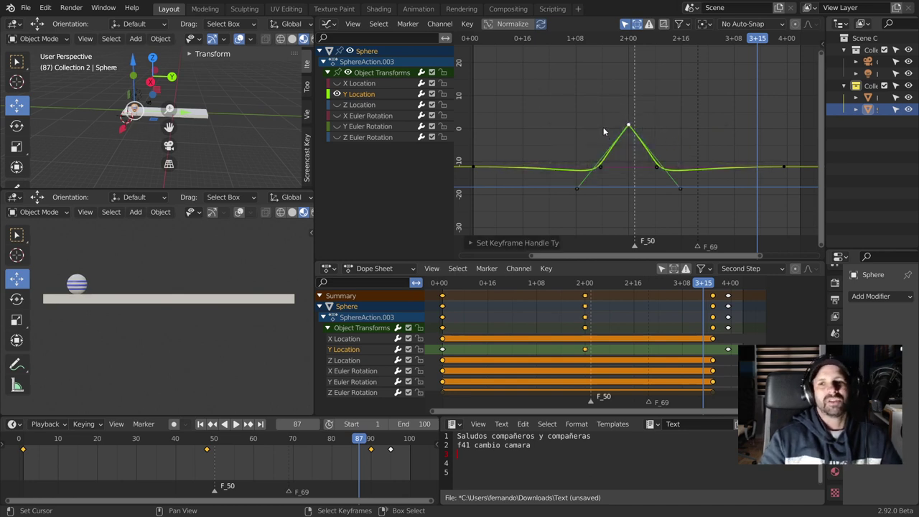
{"action": "key", "text": "space"}
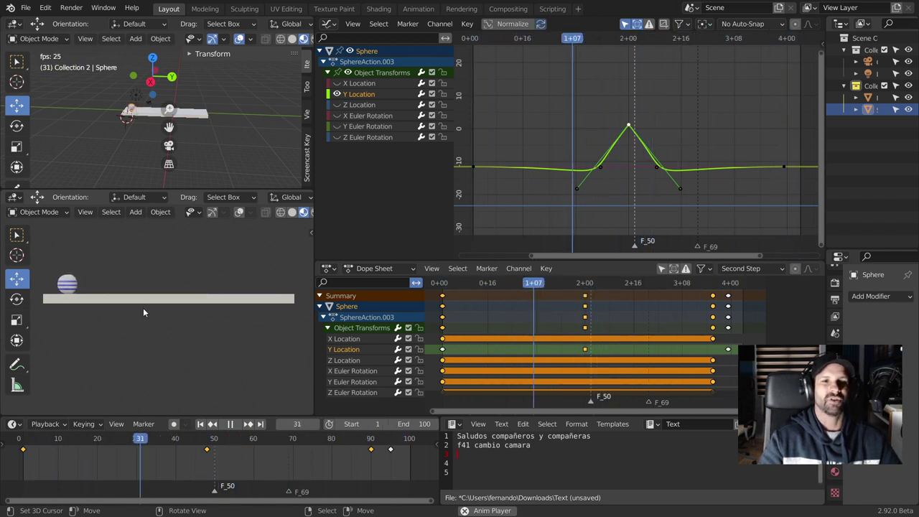
{"action": "key", "text": "space"}
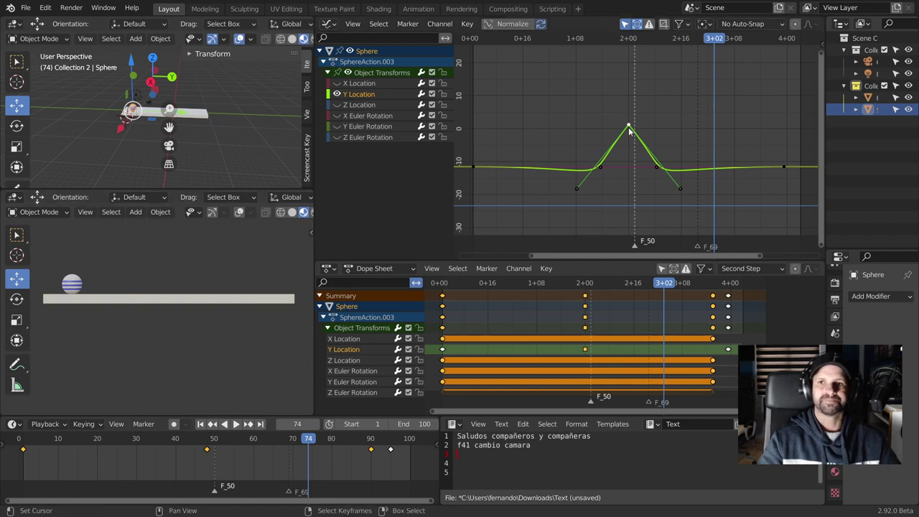
{"action": "key", "text": "ctrl+z"}
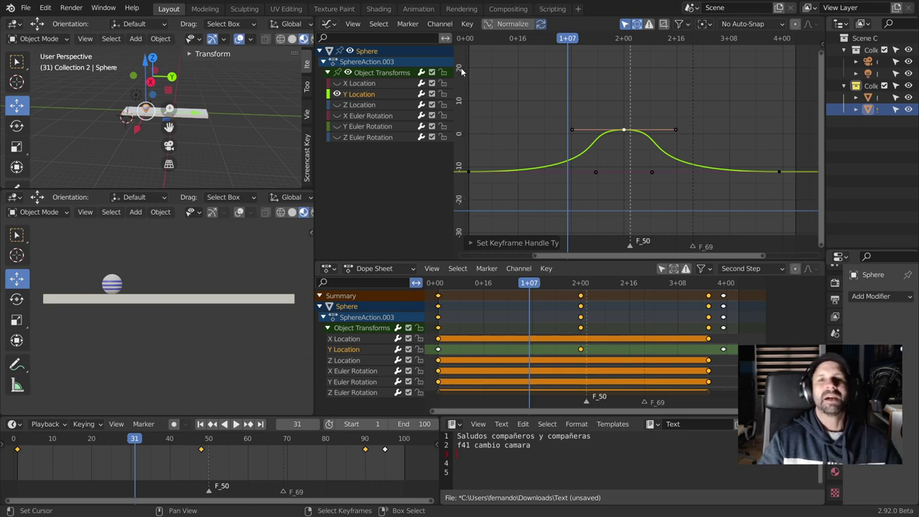
{"action": "key", "text": "Up"}
{"action": "key", "text": "Up"}
{"action": "key", "text": "Up"}
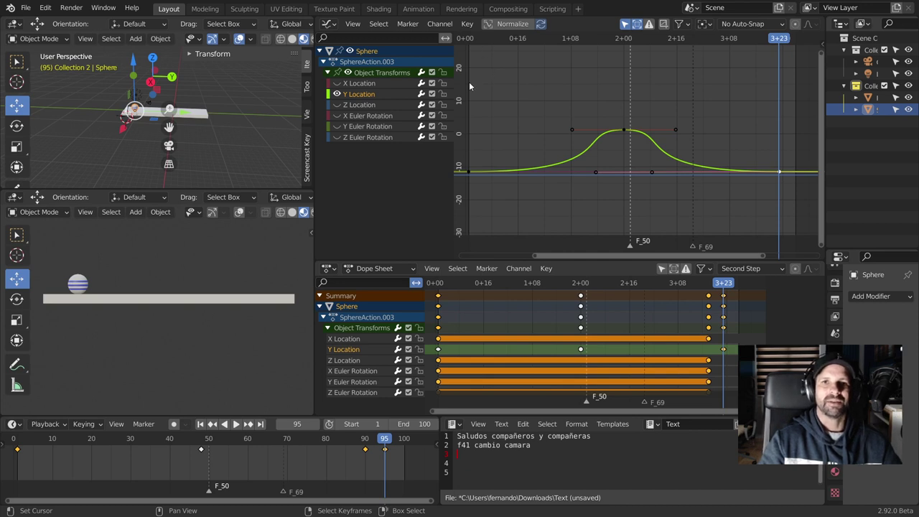
Turn on View > Show Sliders in the Graph Editor and replay the animation
{"action": "left_click", "coordinate": [351, 23]}
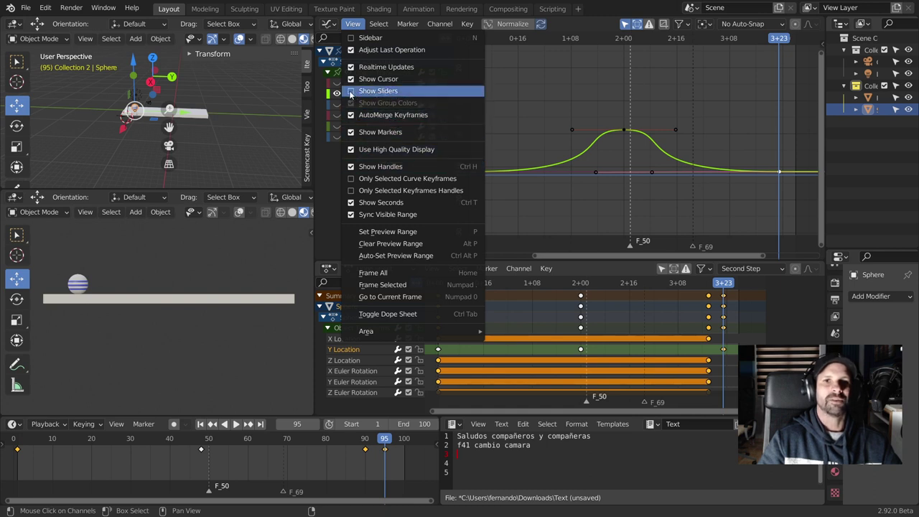
{"action": "left_click", "coordinate": [349, 91]}
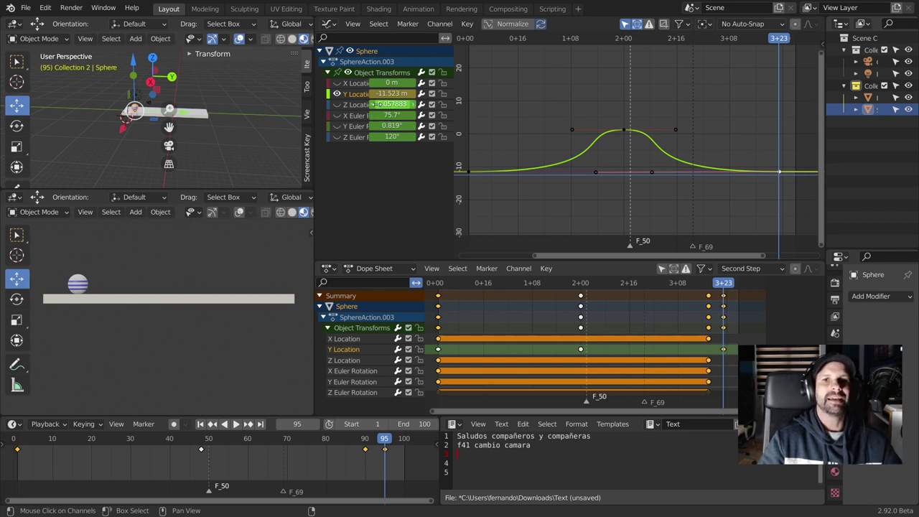
{"action": "key", "text": "space"}
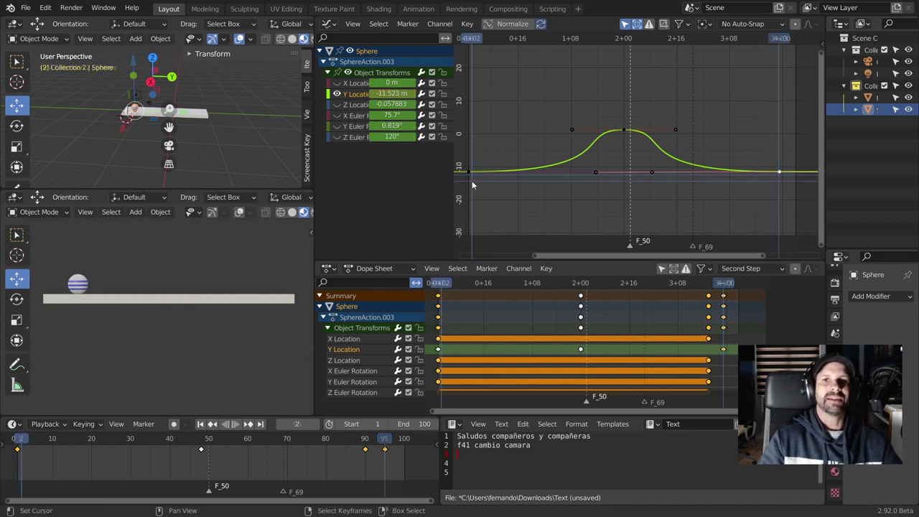
{"action": "key", "text": "space"}
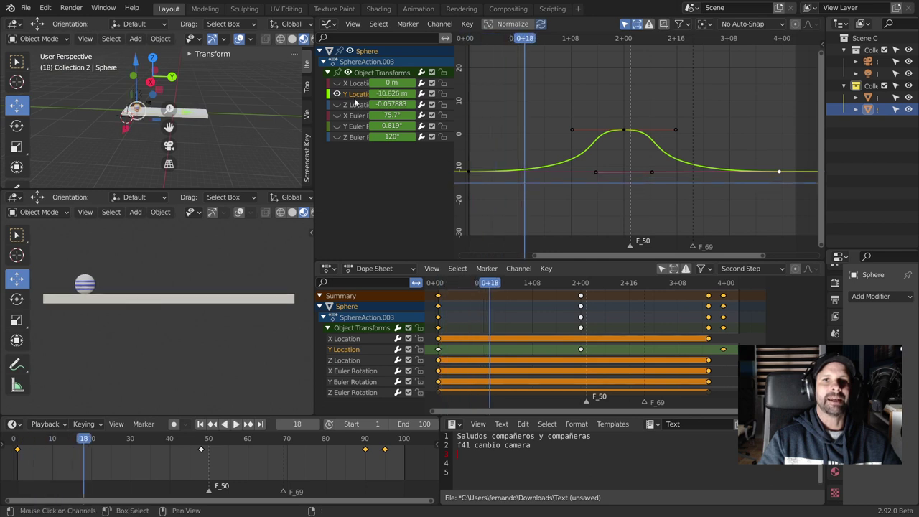
{"action": "key", "text": "space"}
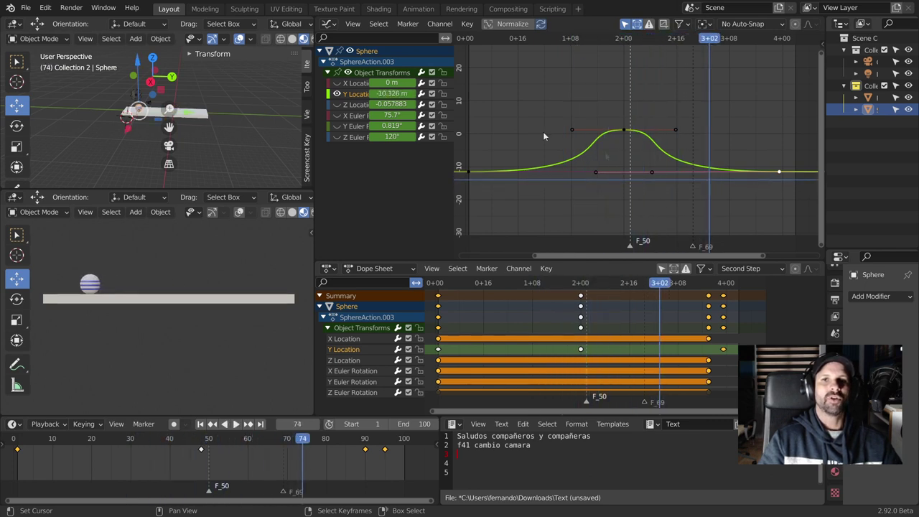
{"action": "right_click", "coordinate": [383, 93]}
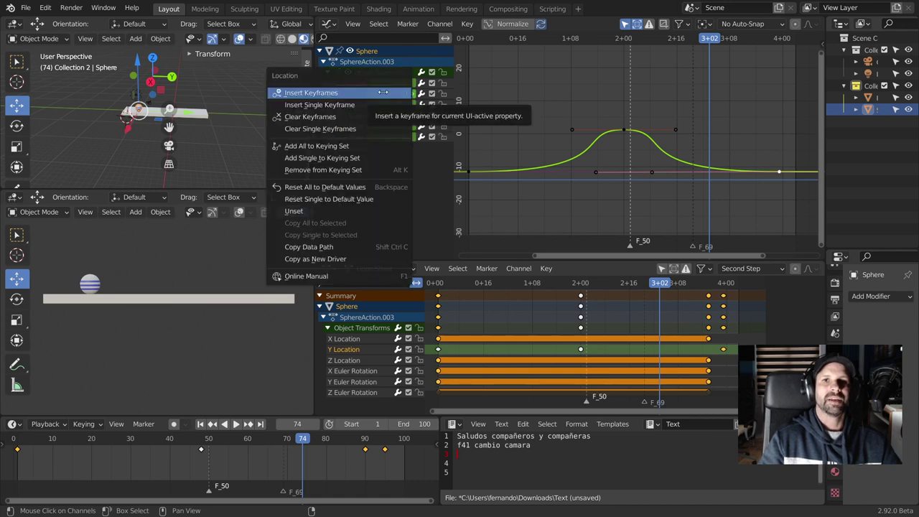
{"action": "left_click", "coordinate": [383, 93]}
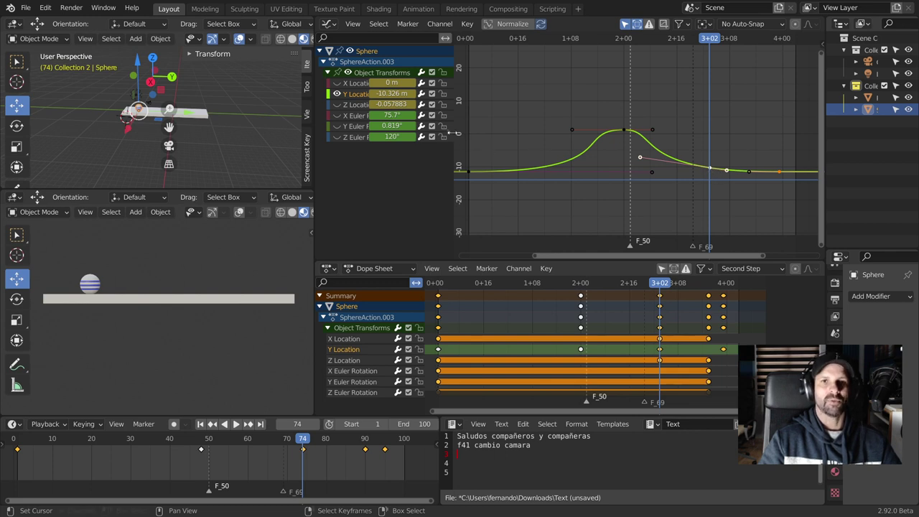
{"action": "left_click_drag", "start_coordinate": [391, 93], "coordinate": [445, 93]}
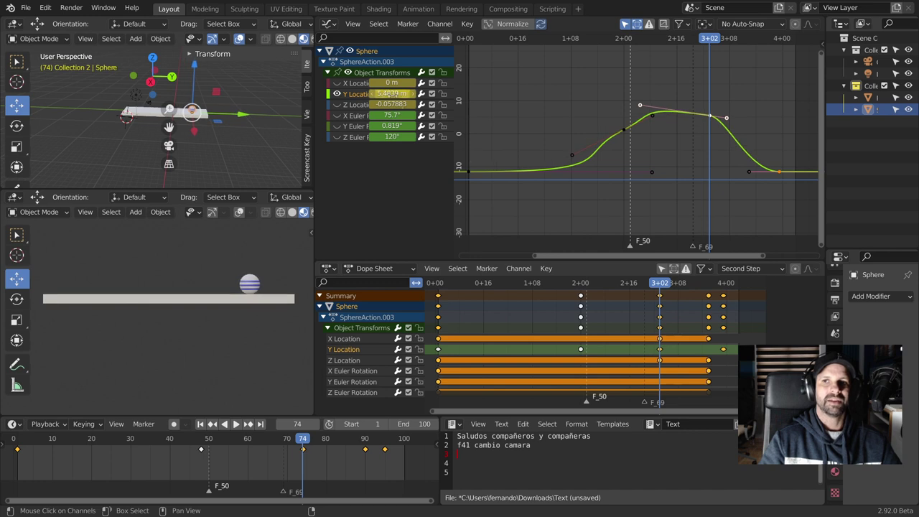
{"action": "key", "text": "space"}
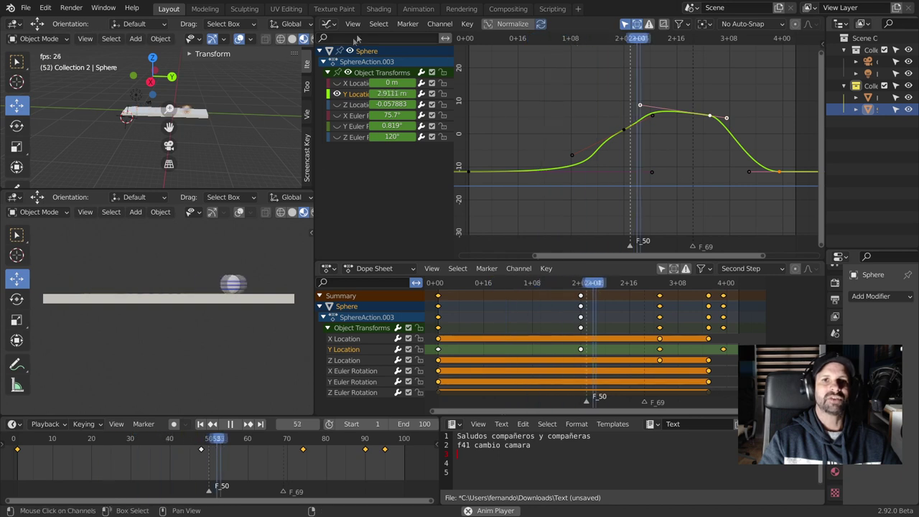
{"action": "key", "text": "space"}
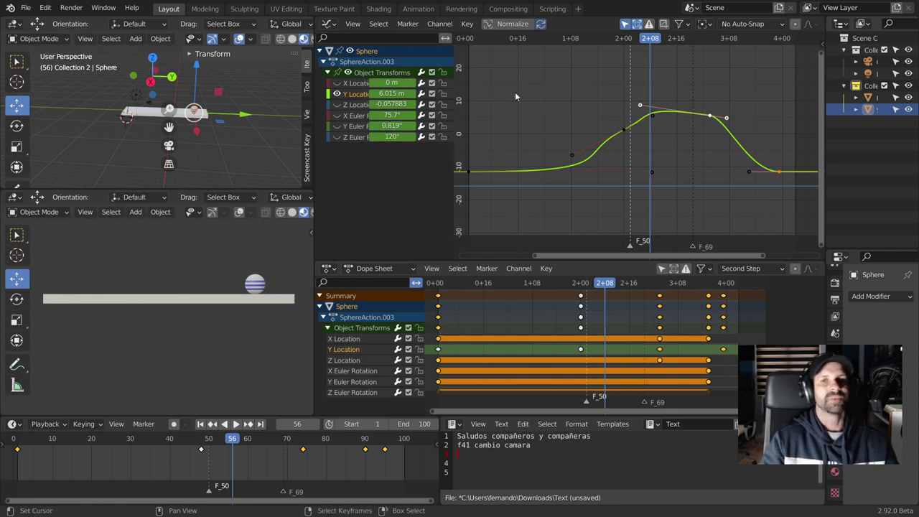
{"action": "key", "text": "Up"}
{"action": "key", "text": "Delete"}
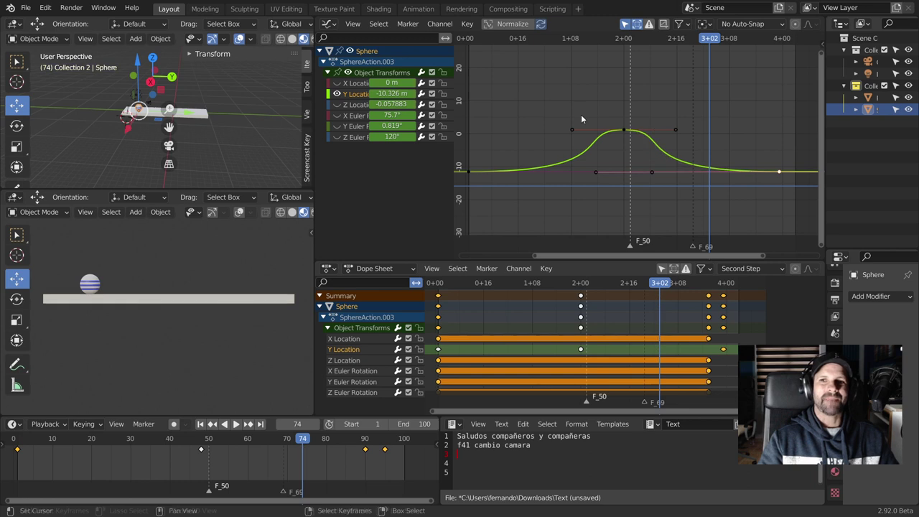
{"action": "left_click", "coordinate": [628, 136]}
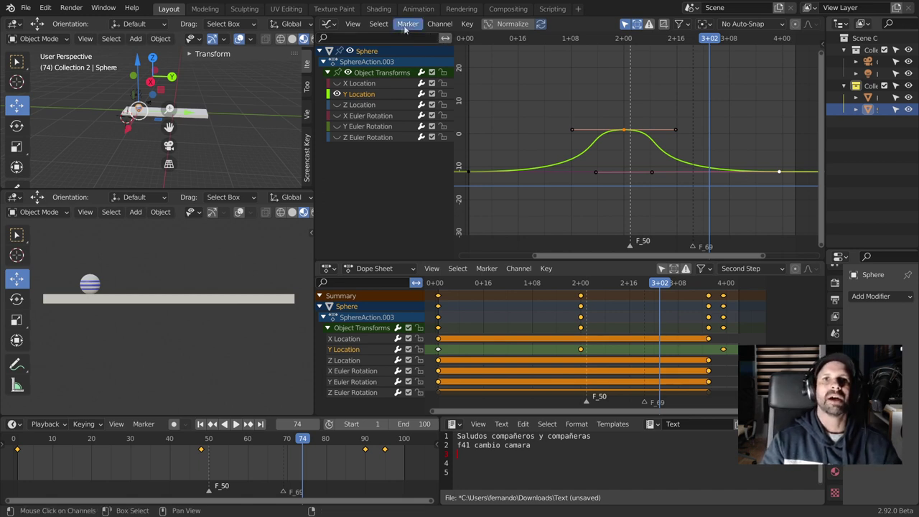
{"action": "left_click", "coordinate": [469, 24]}
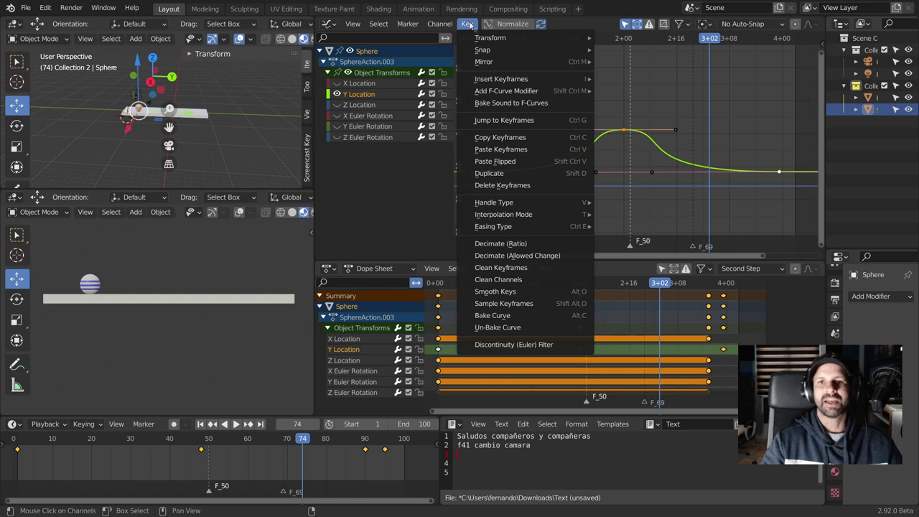
{"action": "mouse_move", "coordinate": [503, 214]}
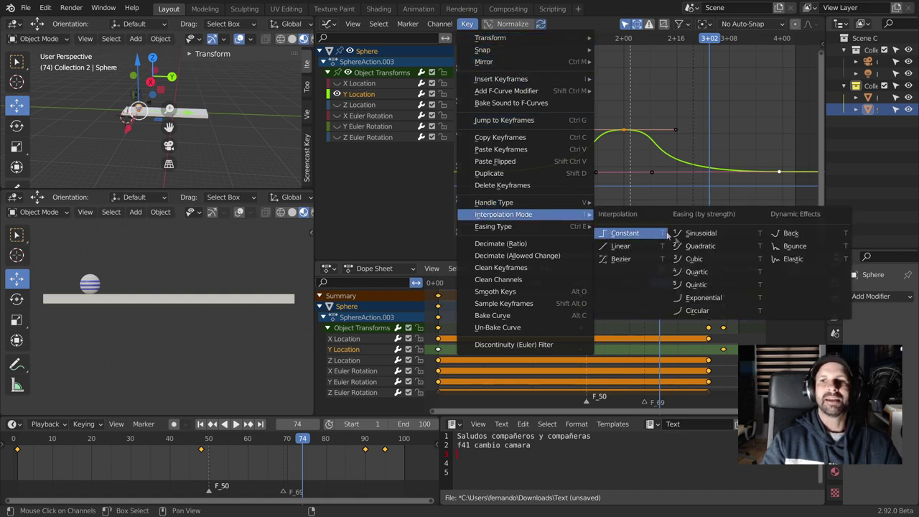
{"action": "left_click", "coordinate": [795, 261]}
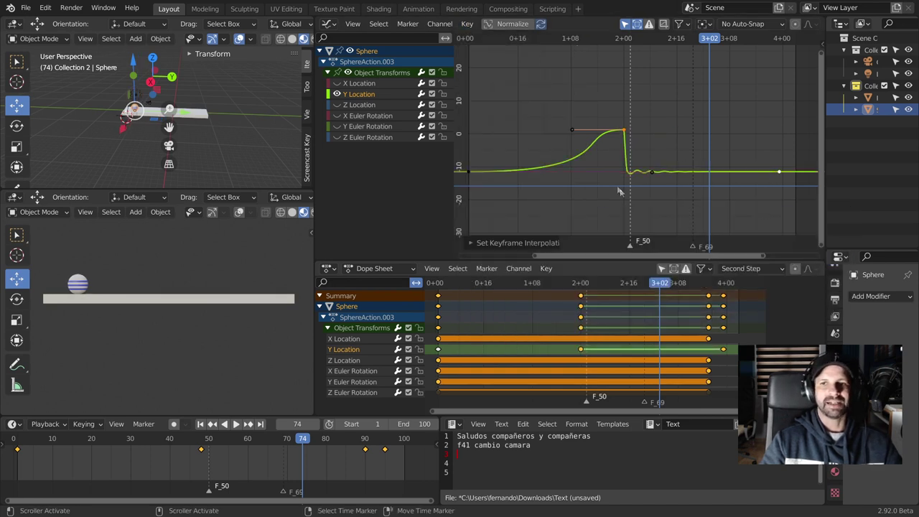
{"action": "key", "text": "space"}
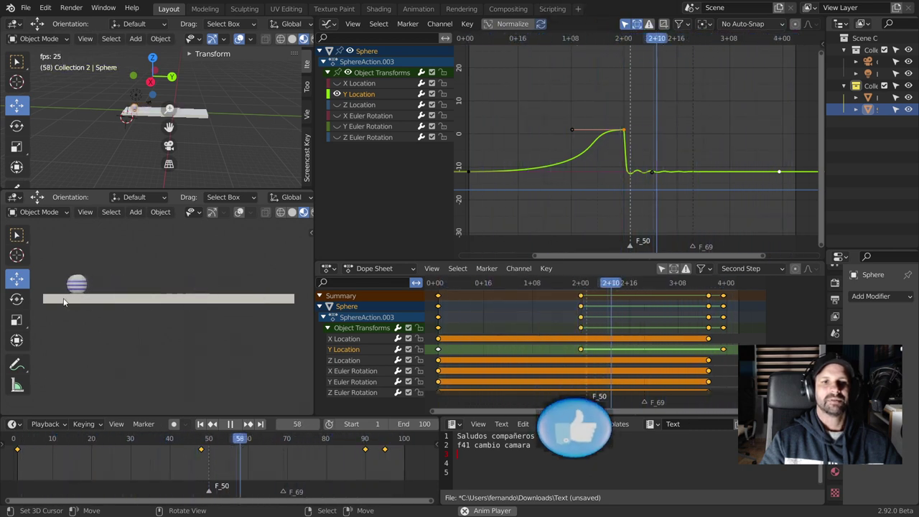
{"action": "key", "text": "space"}
{"action": "key", "text": "ctrl+z"}
{"action": "key", "text": "ctrl+z"}
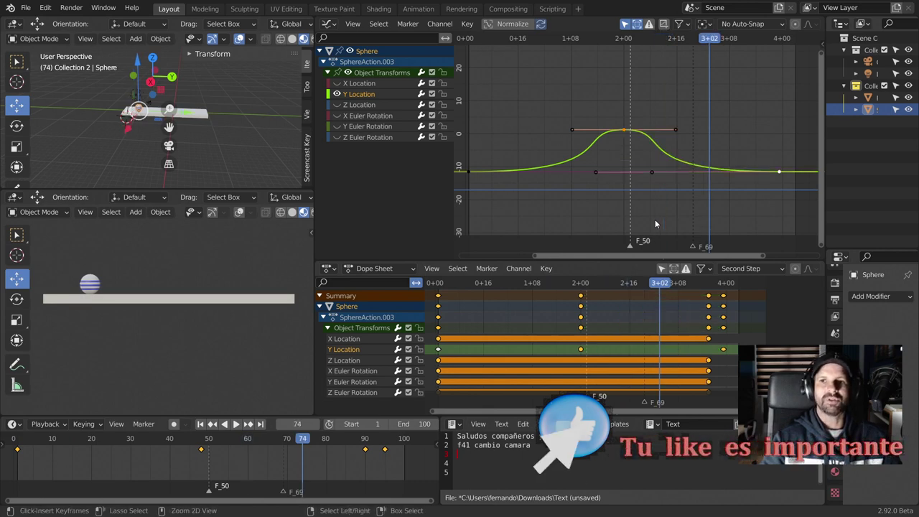
Set the peak keyframe's interpolation to Linear and preview the straight fall by playing back
{"action": "left_click", "coordinate": [467, 24]}
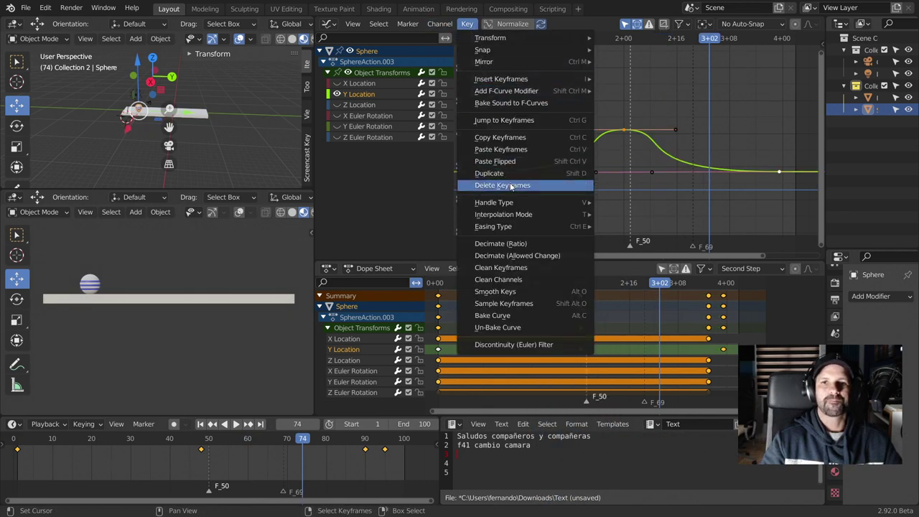
{"action": "mouse_move", "coordinate": [503, 214]}
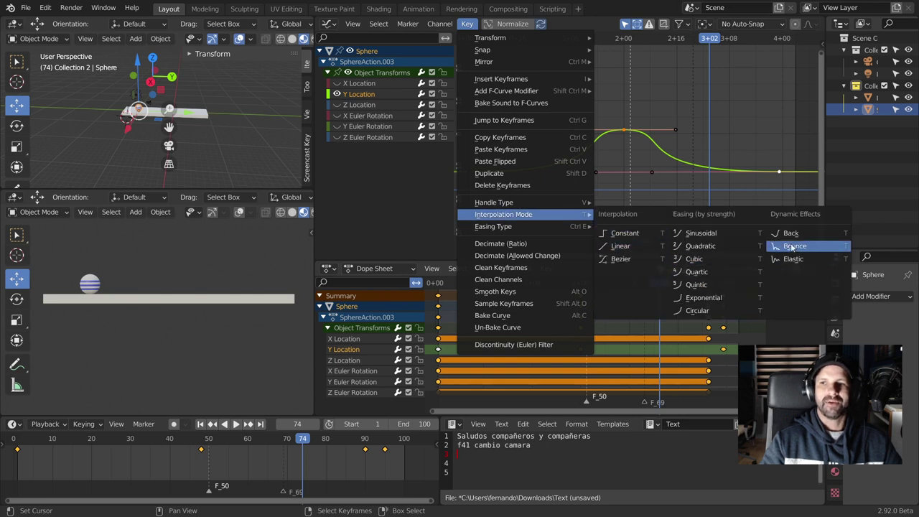
{"action": "left_click", "coordinate": [617, 245]}
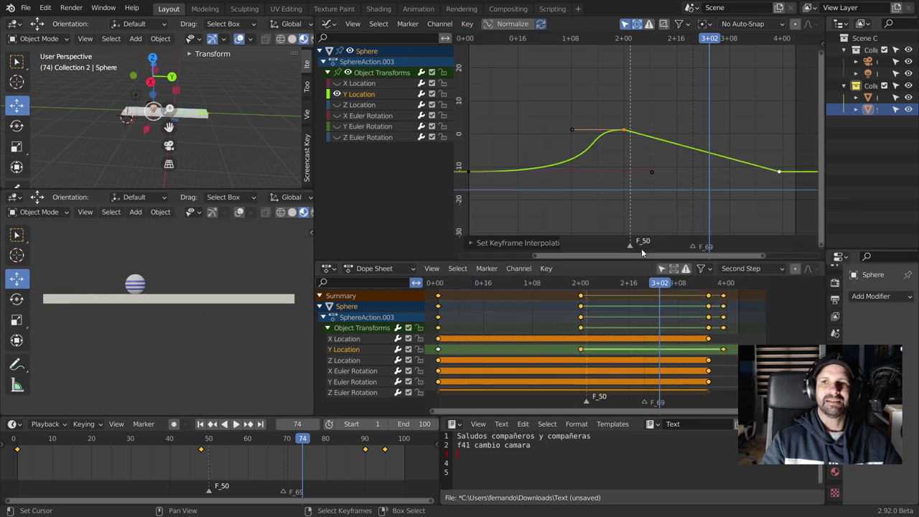
{"action": "key", "text": "space"}
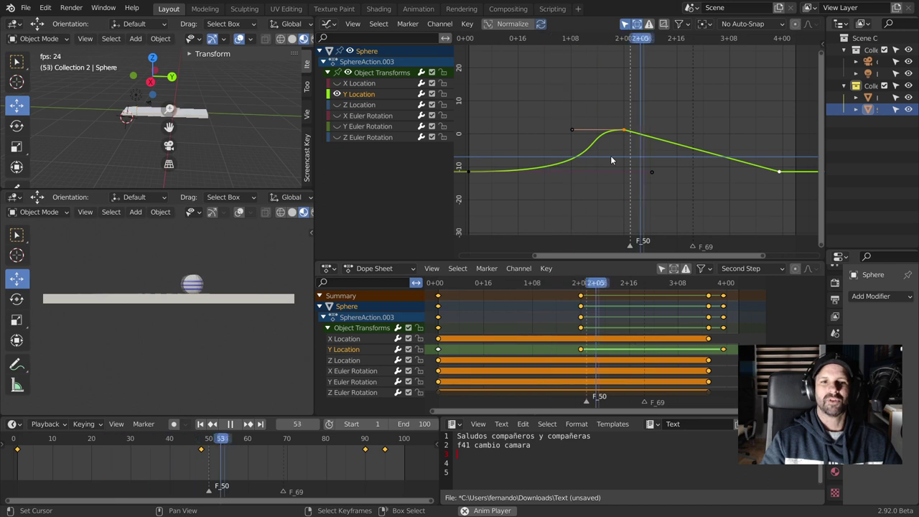
{"action": "key", "text": "space"}
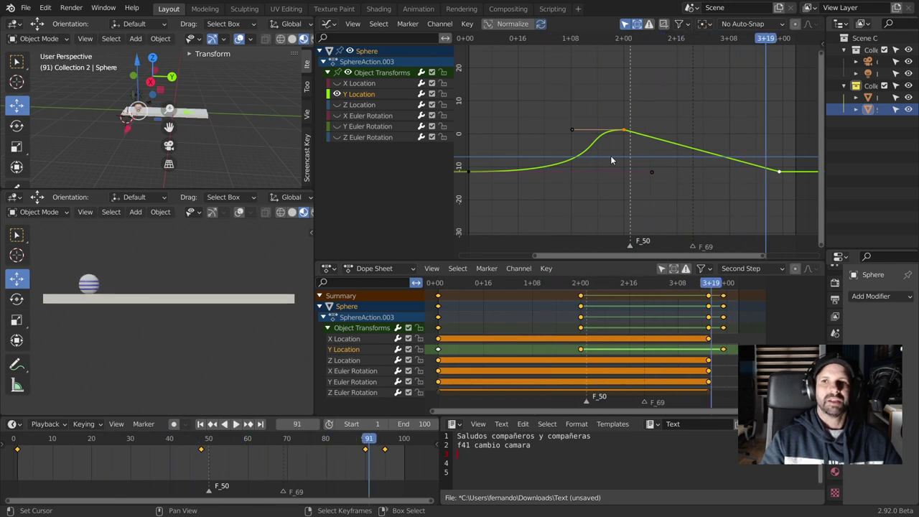
Switch the peak key to Constant interpolation and preview the stepped motion
{"action": "key", "text": "t"}
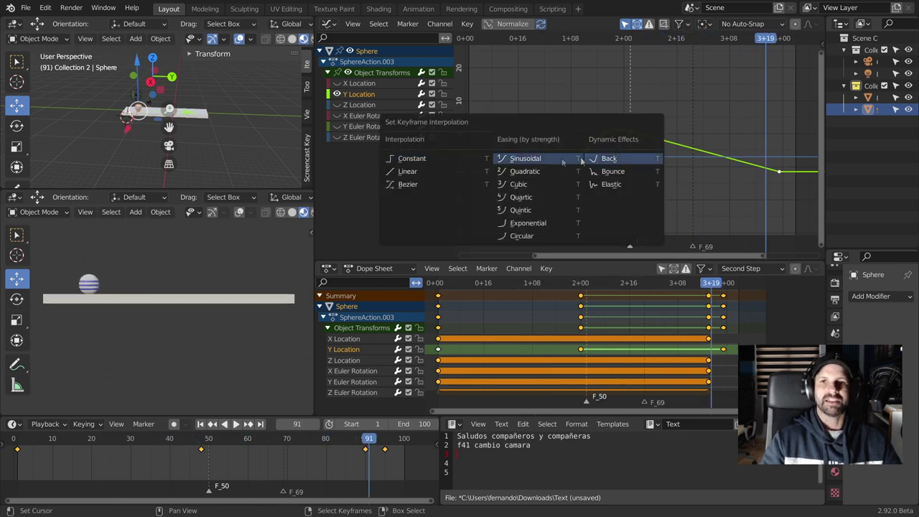
{"action": "left_click", "coordinate": [423, 159]}
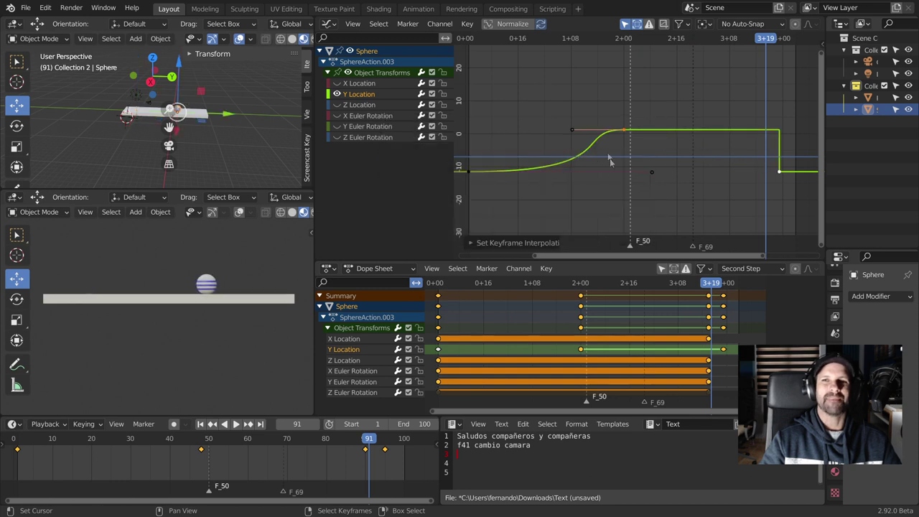
{"action": "key", "text": "space"}
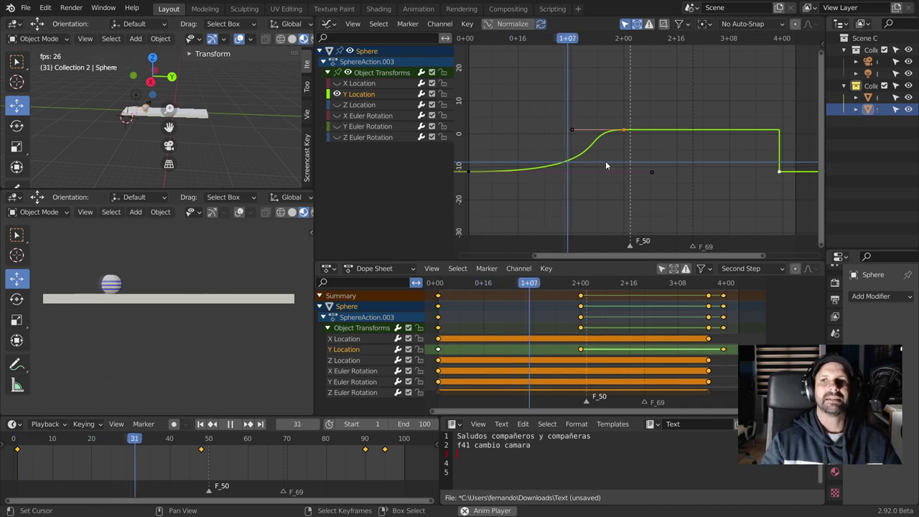
{"action": "key", "text": "Escape"}
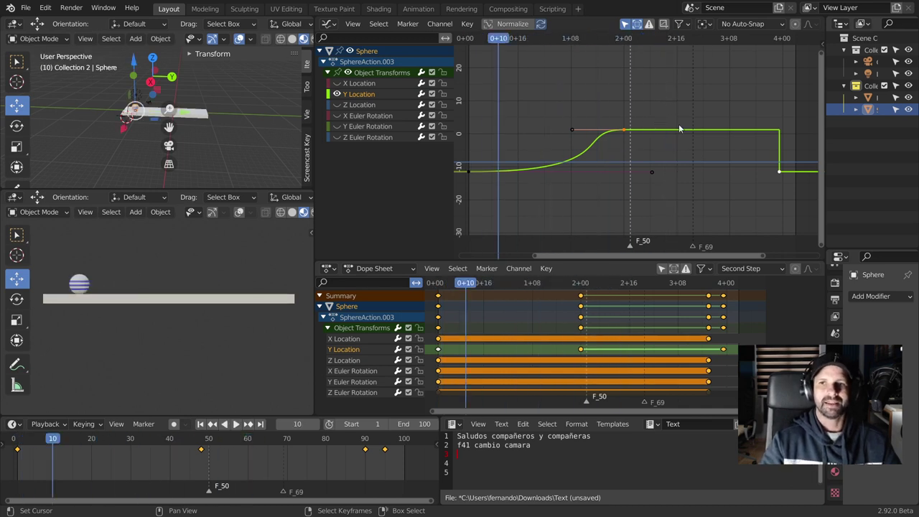
Restore Bezier interpolation on the peak key so the curve is a smooth bell again
{"action": "key", "text": "t"}
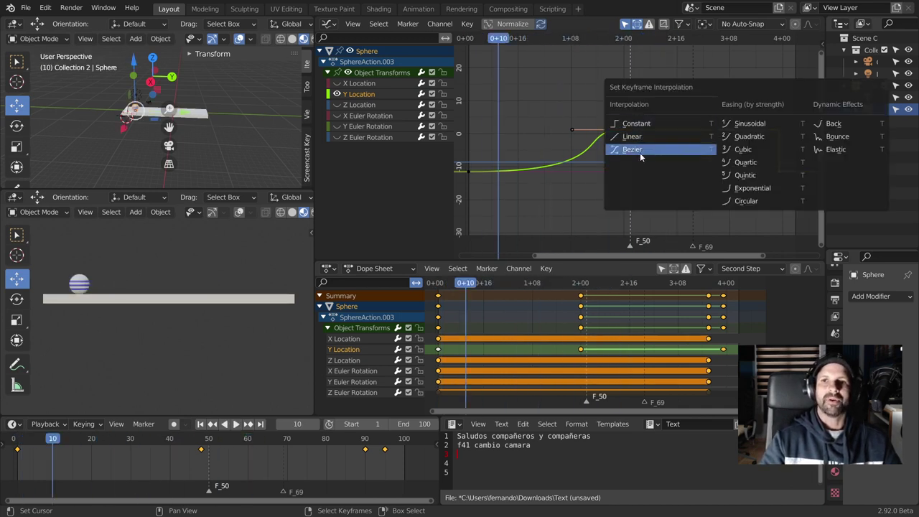
{"action": "left_click", "coordinate": [639, 150]}
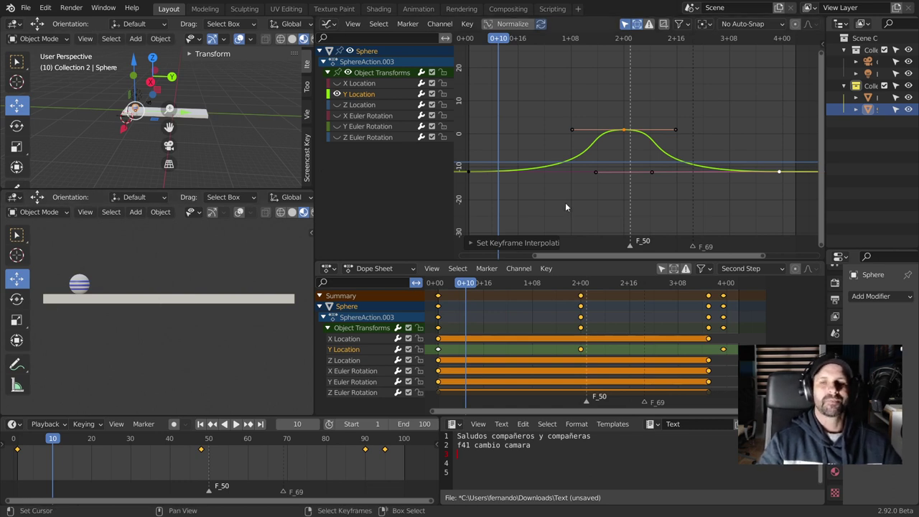
{"action": "scroll", "coordinate": [688, 158], "scroll_direction": "up", "scroll_amount": 2}
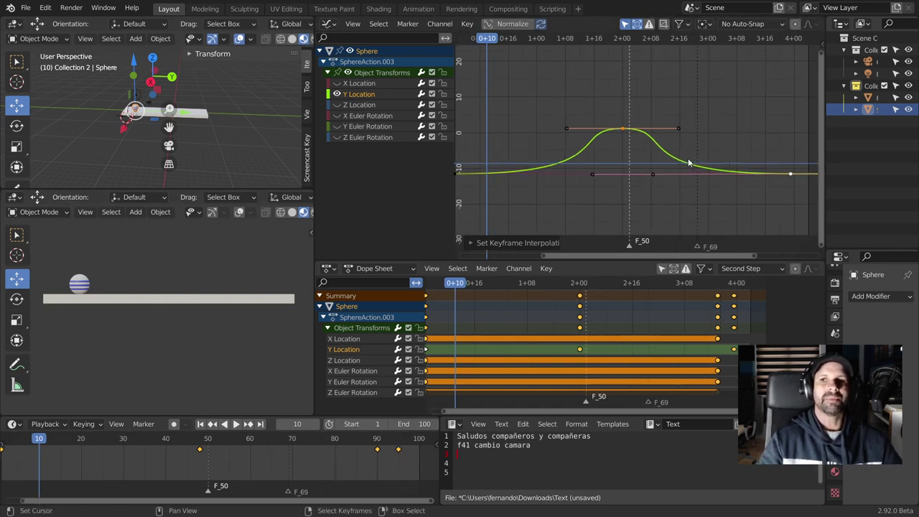
Delete the sphere's keyframes near frame 90 and frame 50, then play the flattened animation
{"action": "middle_click_drag", "start_coordinate": [686, 158], "coordinate": [622, 148]}
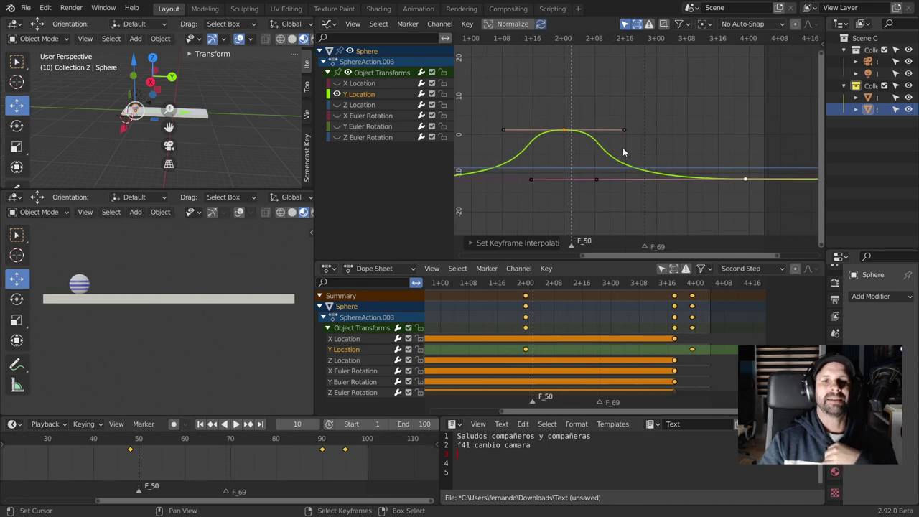
{"action": "scroll", "coordinate": [188, 448], "scroll_direction": "down", "scroll_amount": 2}
{"action": "scroll", "coordinate": [193, 443], "scroll_direction": "down", "scroll_amount": 1}
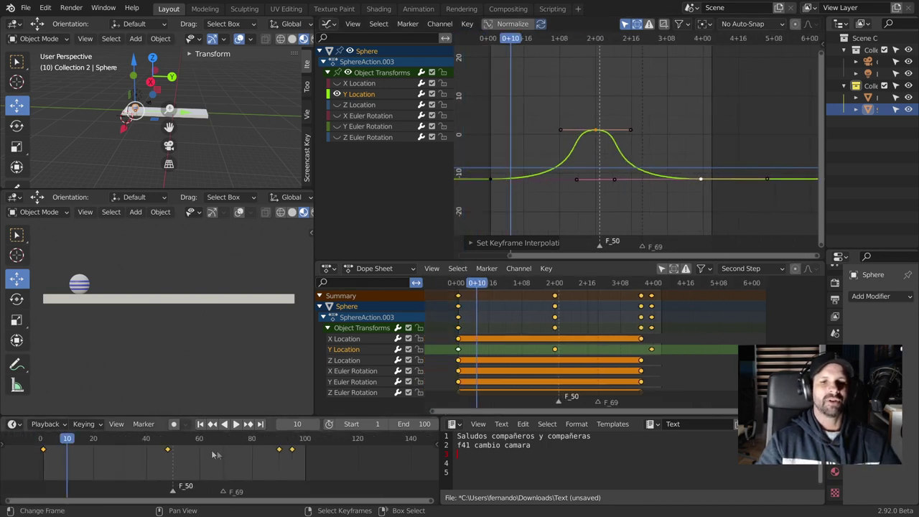
{"action": "left_click", "coordinate": [280, 450]}
{"action": "key", "text": "Delete"}
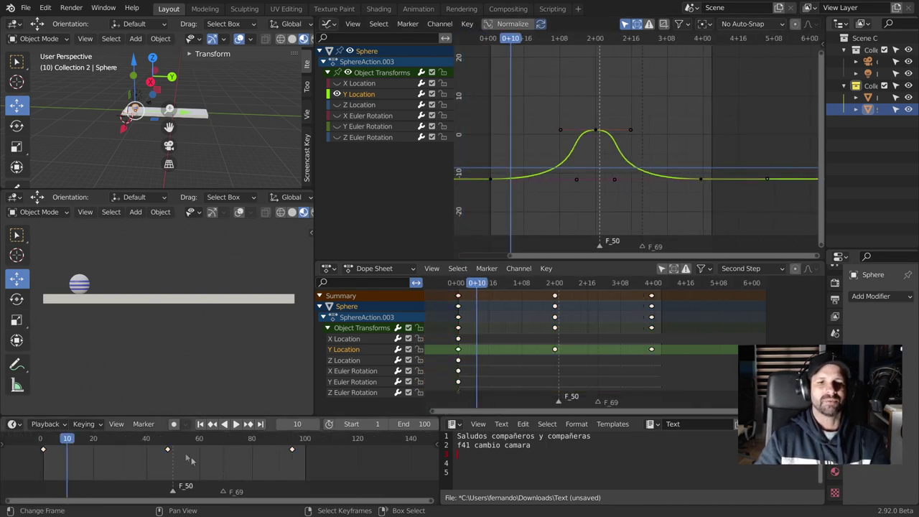
{"action": "left_click", "coordinate": [169, 450]}
{"action": "key", "text": "Delete"}
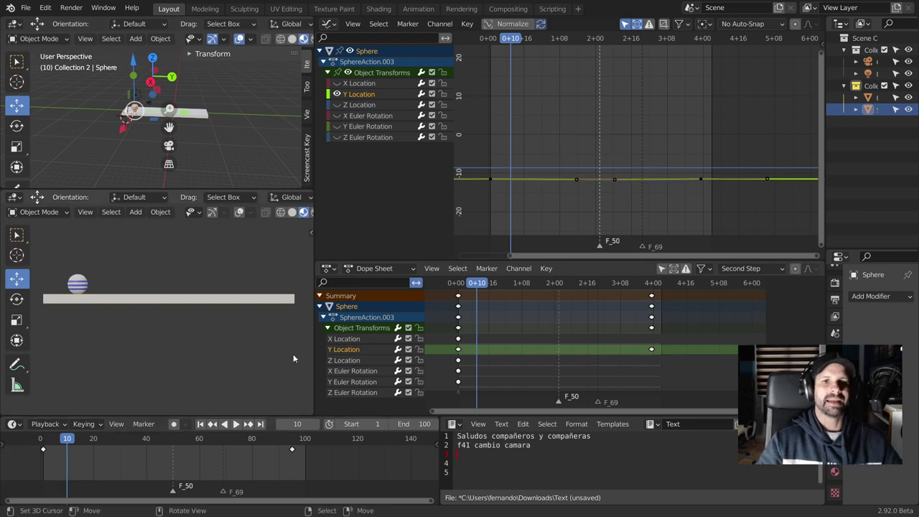
{"action": "key", "text": "space"}
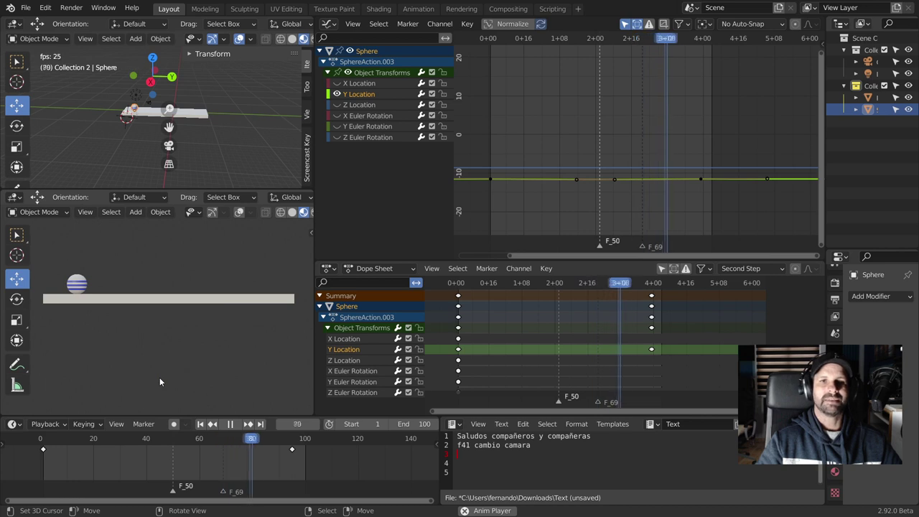
Stop playback, remove the end keyframes, and drag the sphere to the board's far end
{"action": "key", "text": "space"}
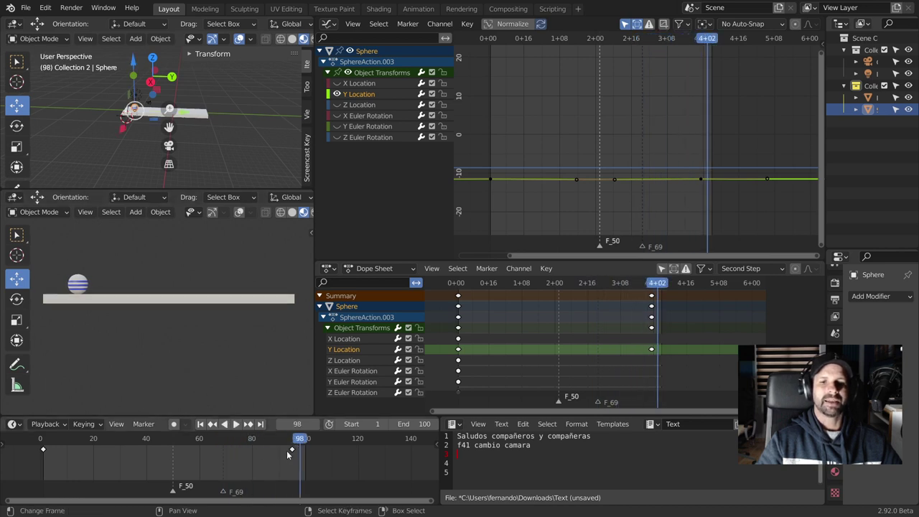
{"action": "key", "text": "ctrl+z"}
{"action": "key", "text": "ctrl+z"}
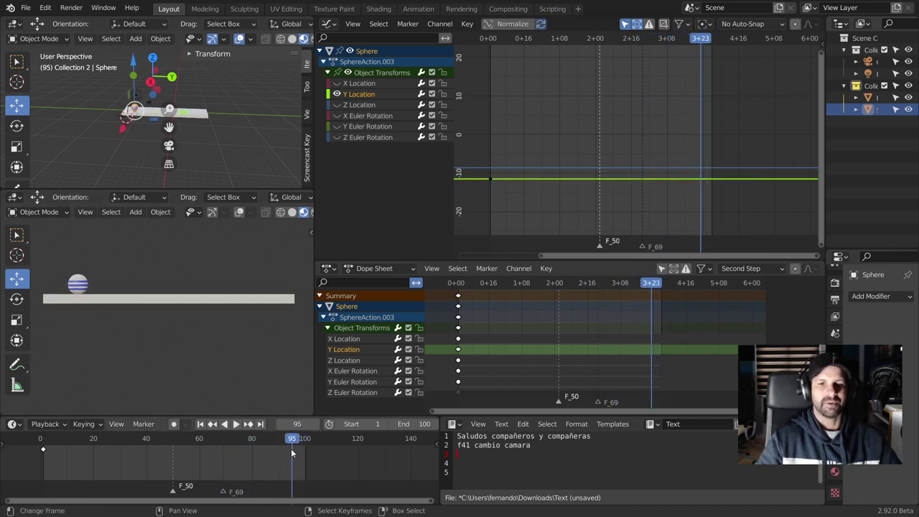
{"action": "middle_click_drag", "start_coordinate": [145, 107], "coordinate": [107, 152]}
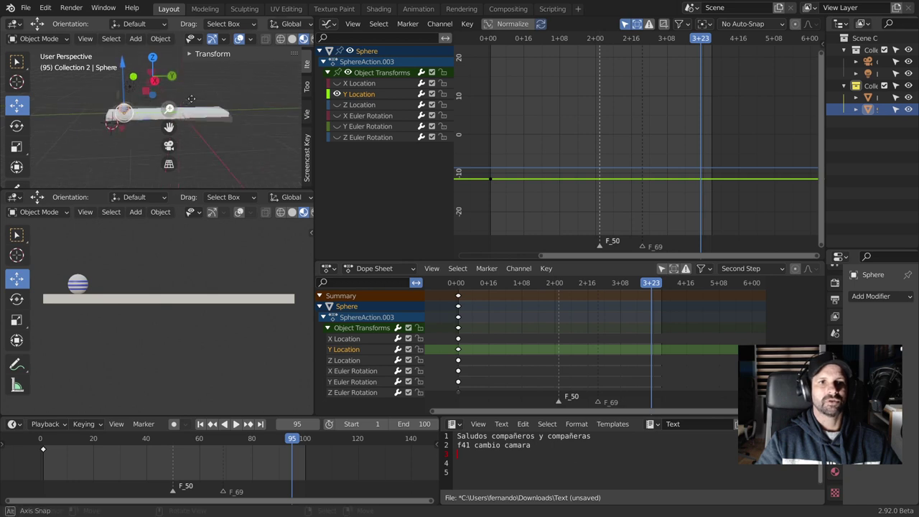
{"action": "middle_click_drag", "start_coordinate": [106, 156], "coordinate": [152, 108]}
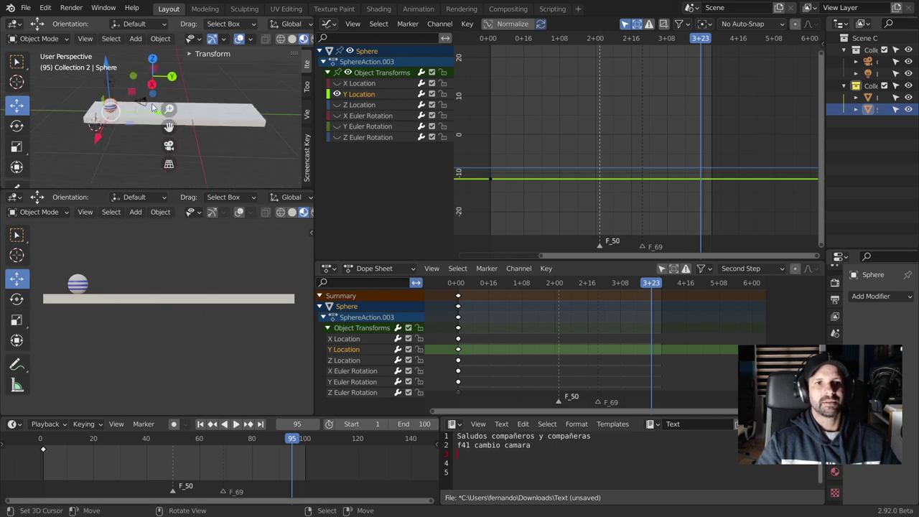
{"action": "left_click_drag", "start_coordinate": [155, 112], "coordinate": [280, 113]}
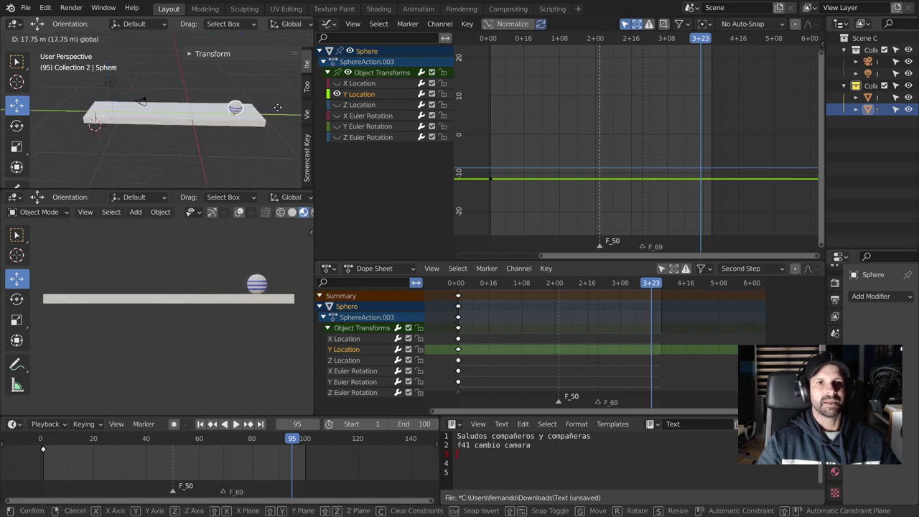
Key the sphere's Location & Rotation at frame 95 and scrub to preview the roll
{"action": "key", "text": "i"}
{"action": "left_click", "coordinate": [290, 91]}
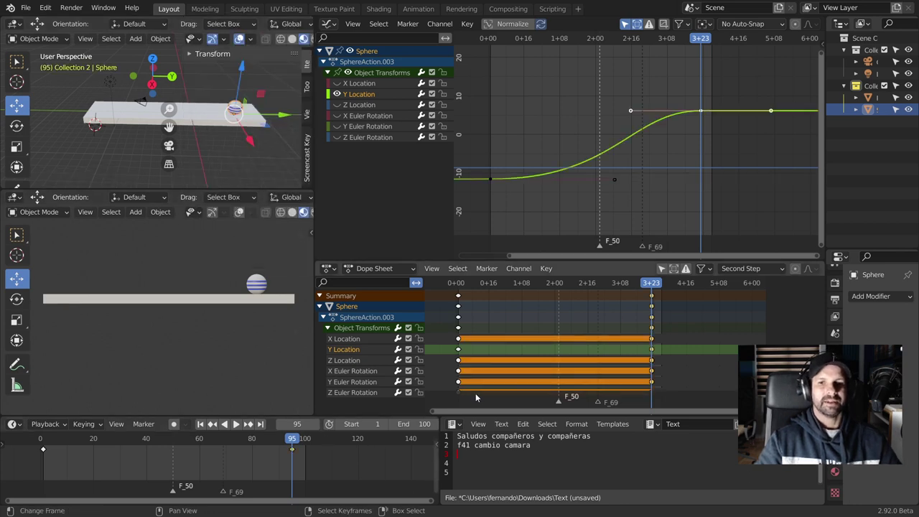
{"action": "left_click_drag", "start_coordinate": [43, 459], "coordinate": [291, 459]}
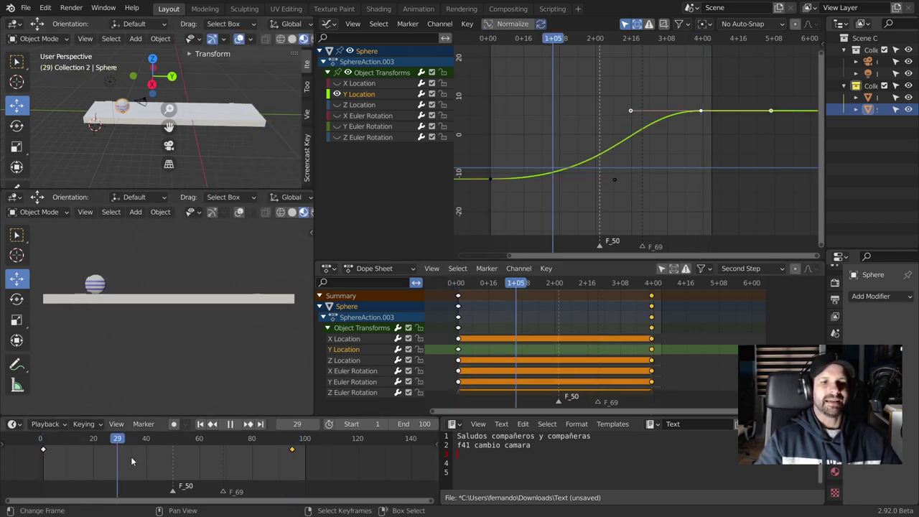
{"action": "middle_click_drag", "start_coordinate": [546, 118], "coordinate": [602, 157], "text": "ctrl"}
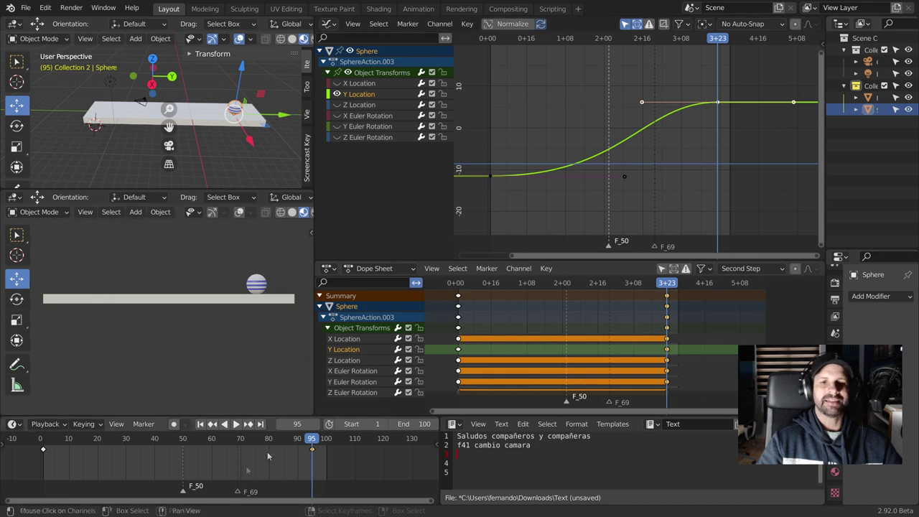
{"action": "left_click", "coordinate": [150, 454]}
Insert a Location & Rotation keyframe for the sphere at frame 39
{"action": "key", "text": "i"}
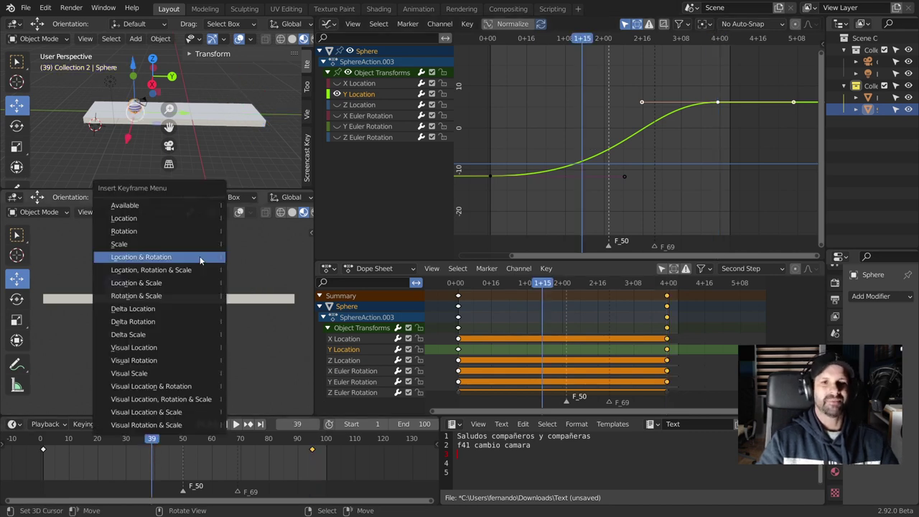
{"action": "left_click", "coordinate": [201, 260]}
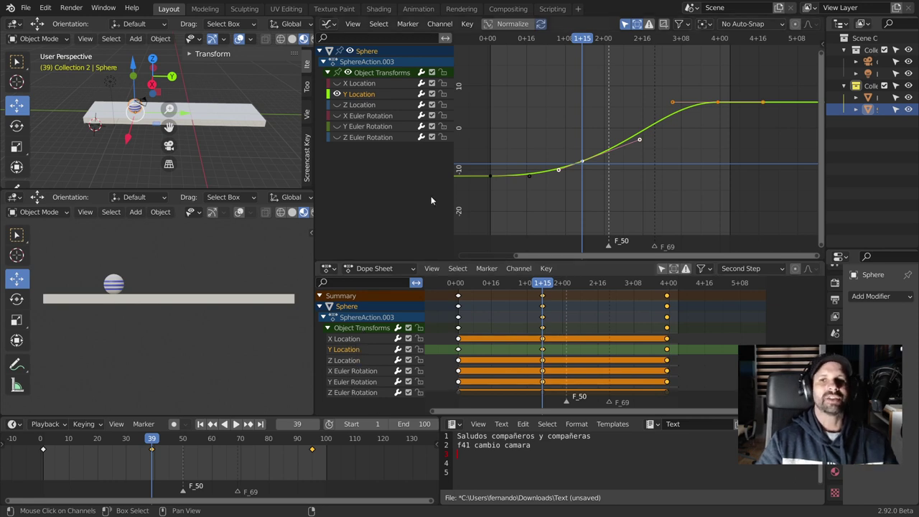
{"action": "left_click", "coordinate": [336, 137]}
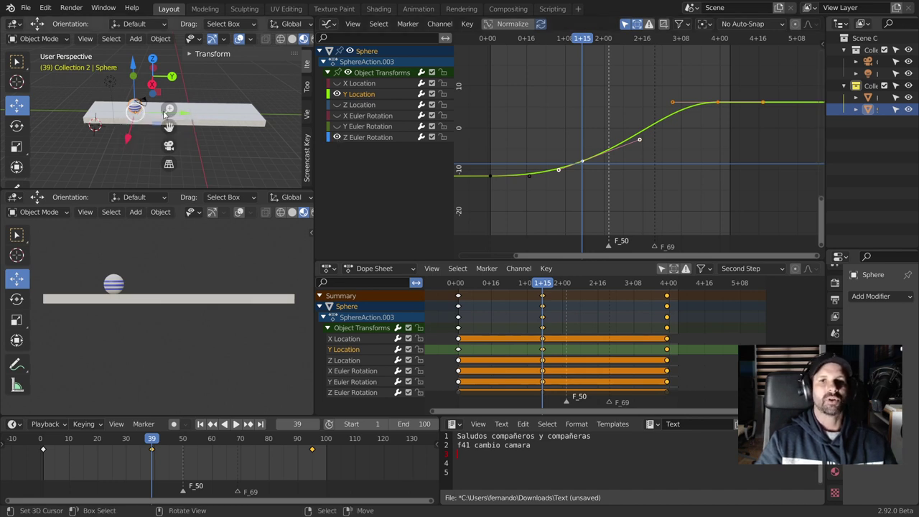
Select the Z Euler Rotation channel, then show and select the Z Location curve in the graph
{"action": "left_click", "coordinate": [364, 138]}
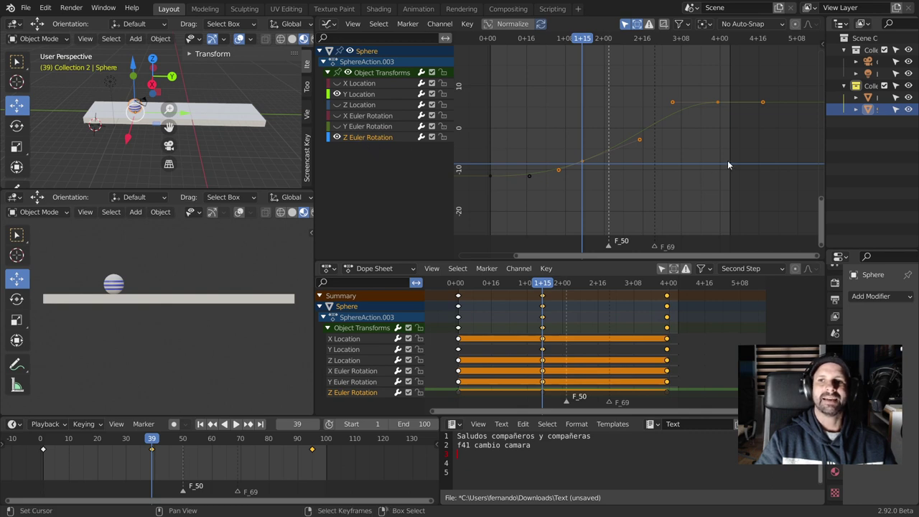
{"action": "mouse_move", "coordinate": [636, 177]}
{"action": "middle_mouse_down", "text": "ctrl"}
{"action": "mouse_move", "coordinate": [620, 180]}
{"action": "mouse_move", "coordinate": [626, 168]}
{"action": "middle_mouse_up", "text": "ctrl"}
{"action": "left_click", "coordinate": [357, 106]}
{"action": "left_click", "coordinate": [337, 104]}
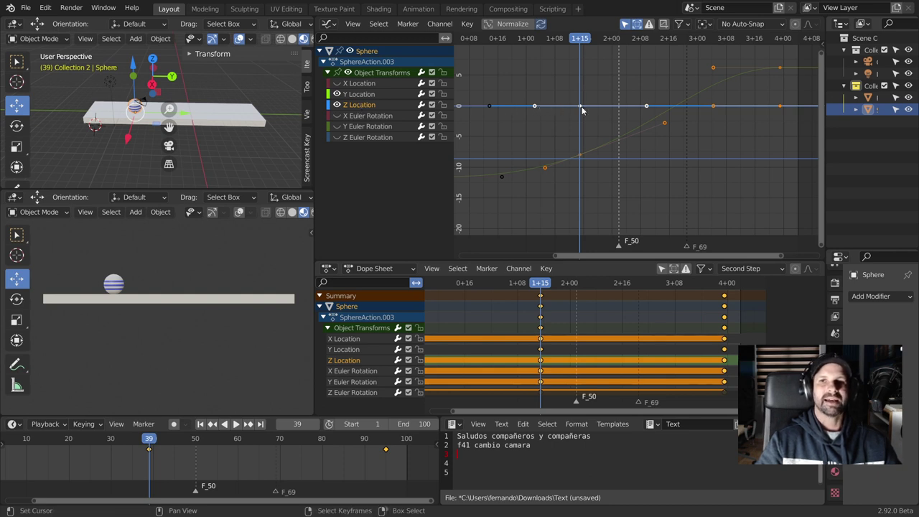
{"action": "key", "text": "alt+a"}
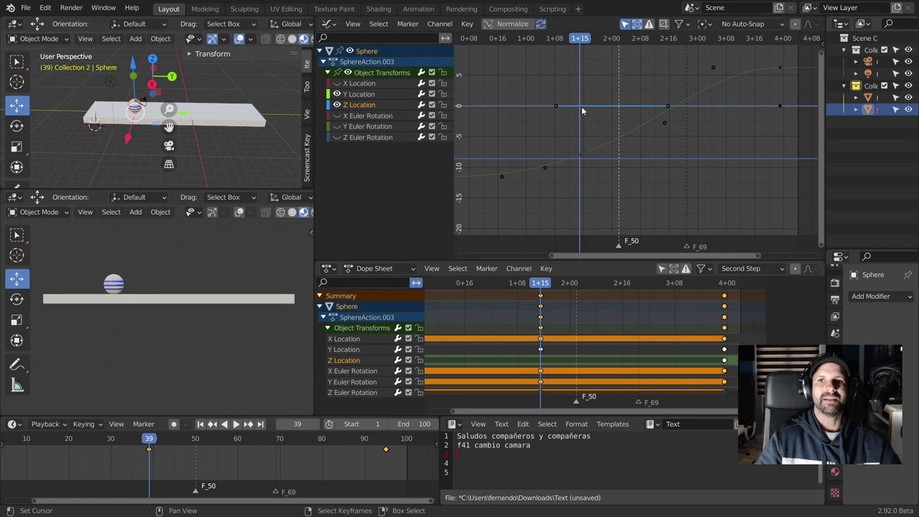
Select the Y Location channel and its frame-39 key, checking the X, Y and Z Location channels
{"action": "left_click", "coordinate": [354, 94]}
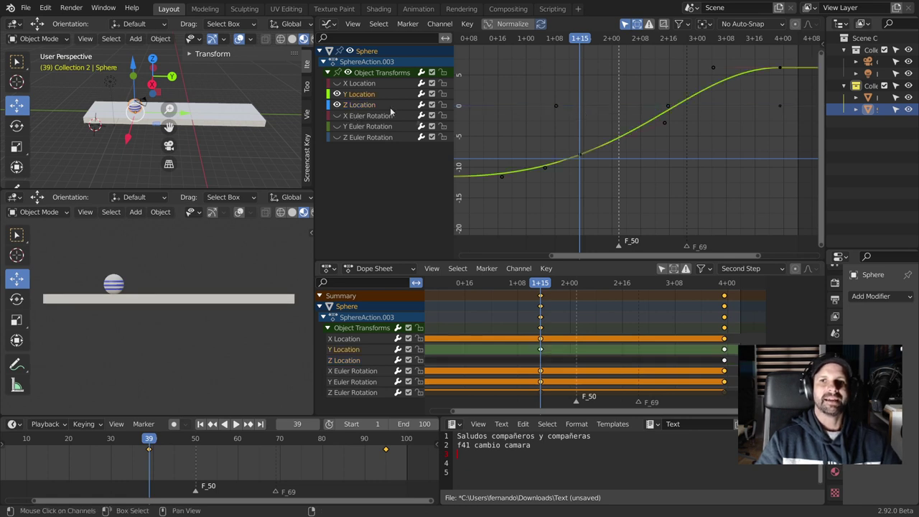
{"action": "left_click", "coordinate": [581, 155]}
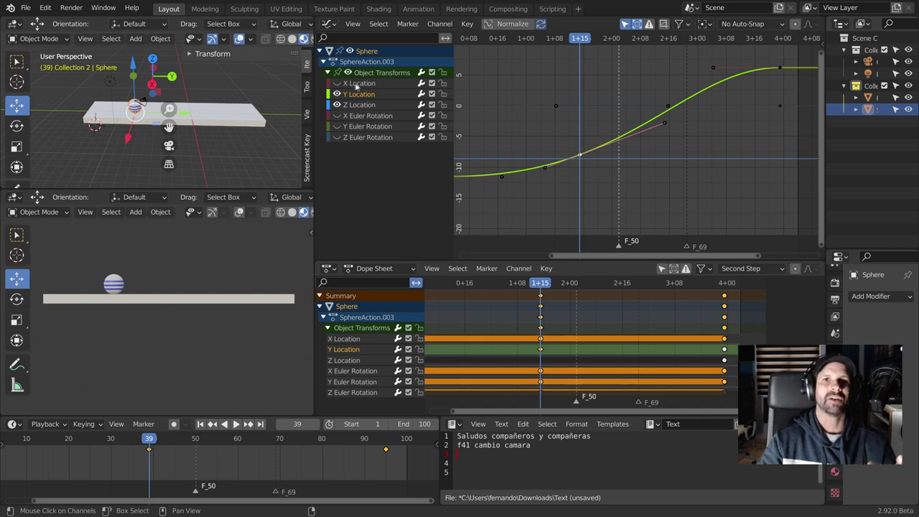
{"action": "left_click", "coordinate": [357, 84]}
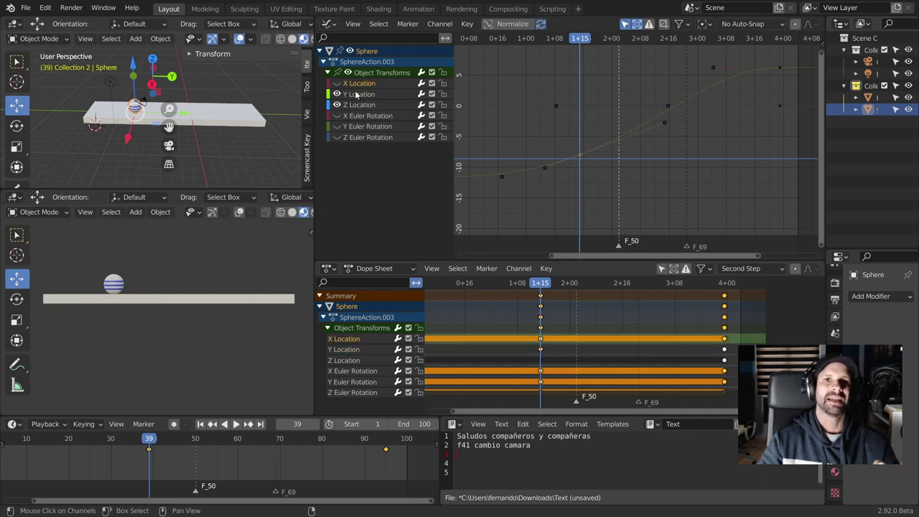
{"action": "left_click", "coordinate": [357, 94]}
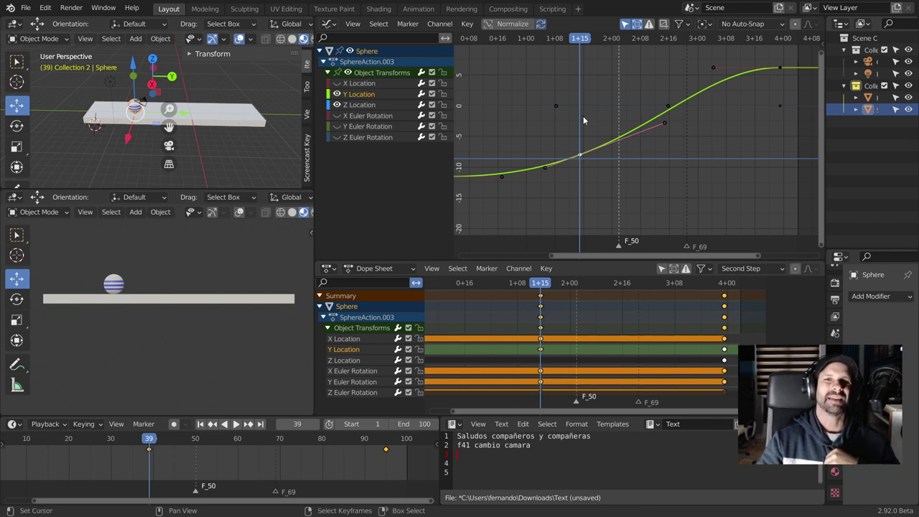
{"action": "left_click", "coordinate": [365, 84]}
{"action": "left_click", "coordinate": [365, 94]}
{"action": "left_click", "coordinate": [358, 105]}
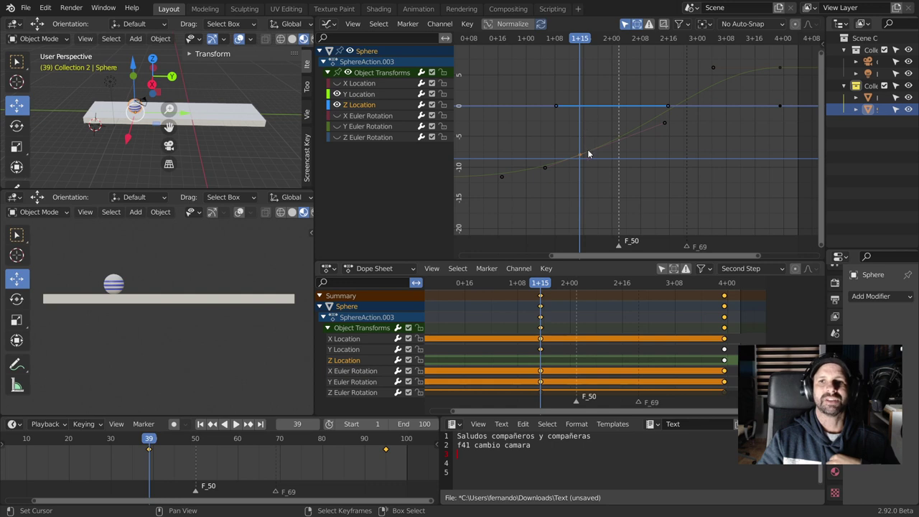
{"action": "left_click", "coordinate": [582, 155]}
Show the X Location curve and delete its frame-39 keyframe
{"action": "left_click", "coordinate": [373, 83]}
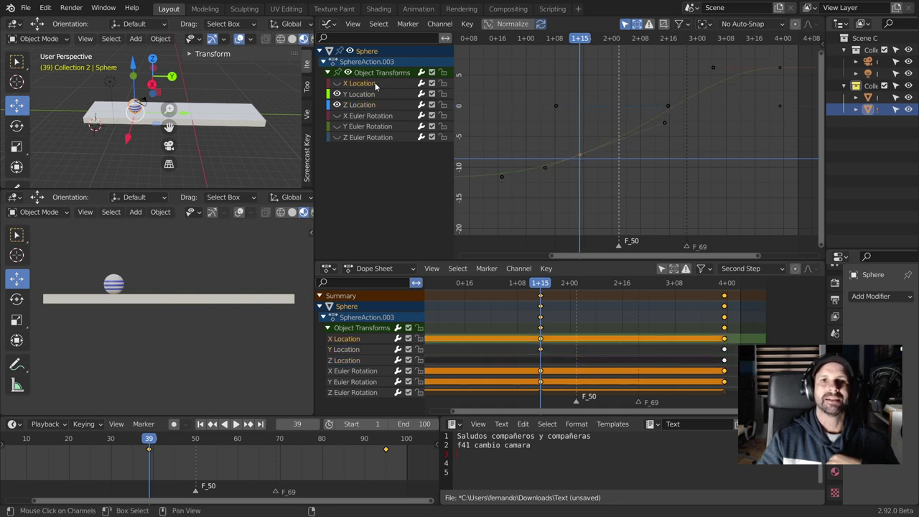
{"action": "left_click", "coordinate": [337, 83]}
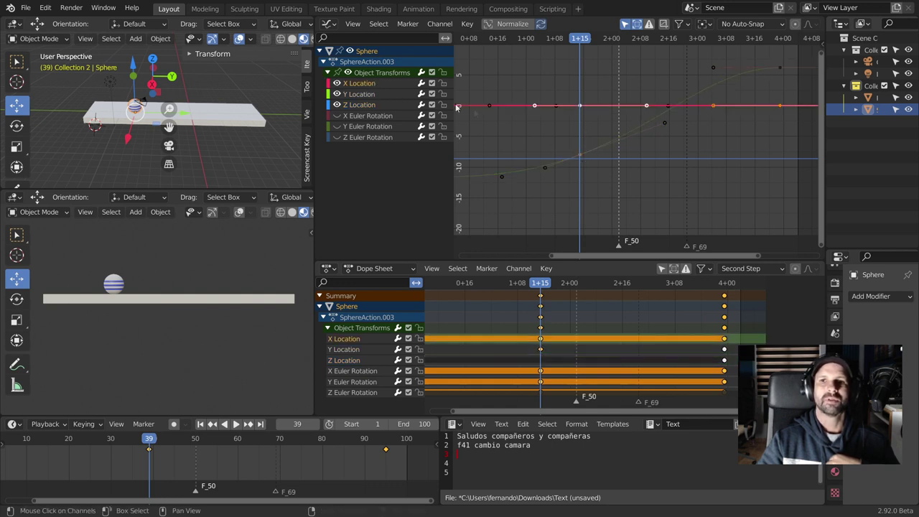
{"action": "key", "text": "Delete"}
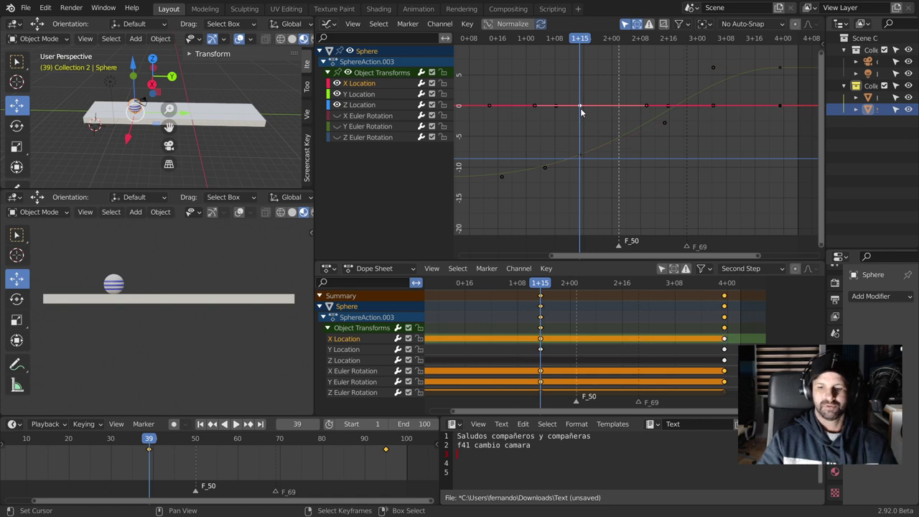
Inspect and then hide the three Euler Rotation curves, zooming in on the selected Y Location curve
{"action": "left_click", "coordinate": [337, 115]}
{"action": "left_click", "coordinate": [337, 126]}
{"action": "left_click", "coordinate": [337, 137]}
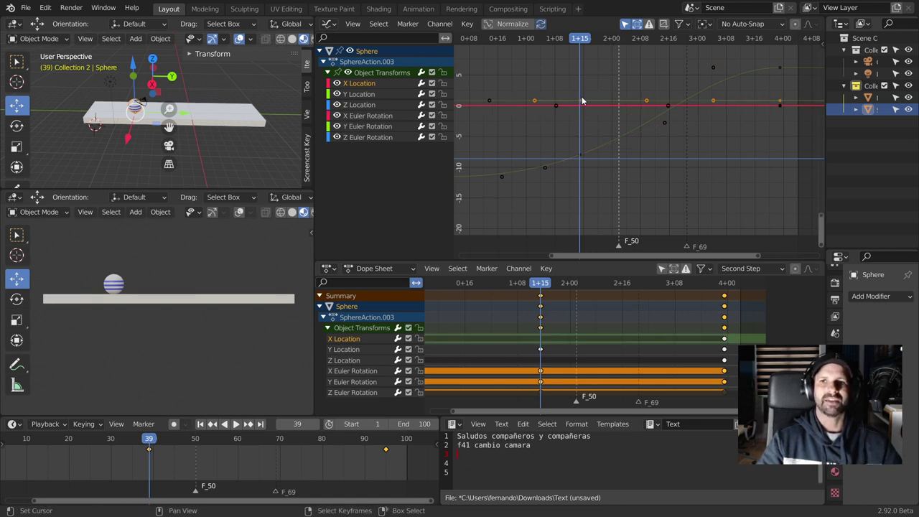
{"action": "left_click", "coordinate": [388, 117]}
{"action": "left_click", "coordinate": [382, 127]}
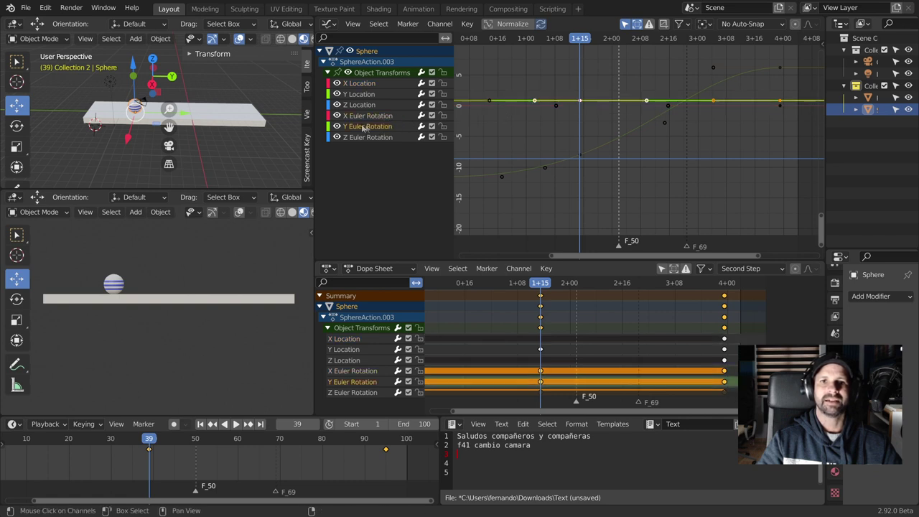
{"action": "left_click", "coordinate": [579, 102]}
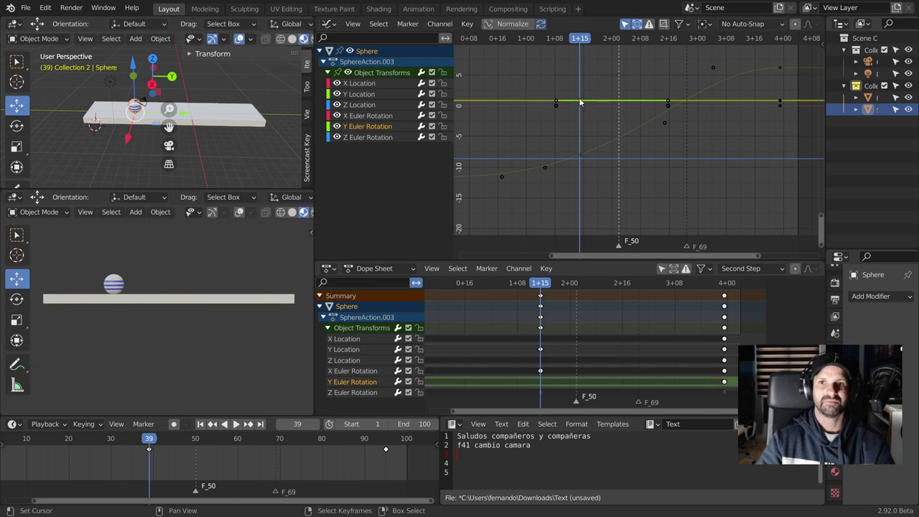
{"action": "left_click", "coordinate": [386, 138]}
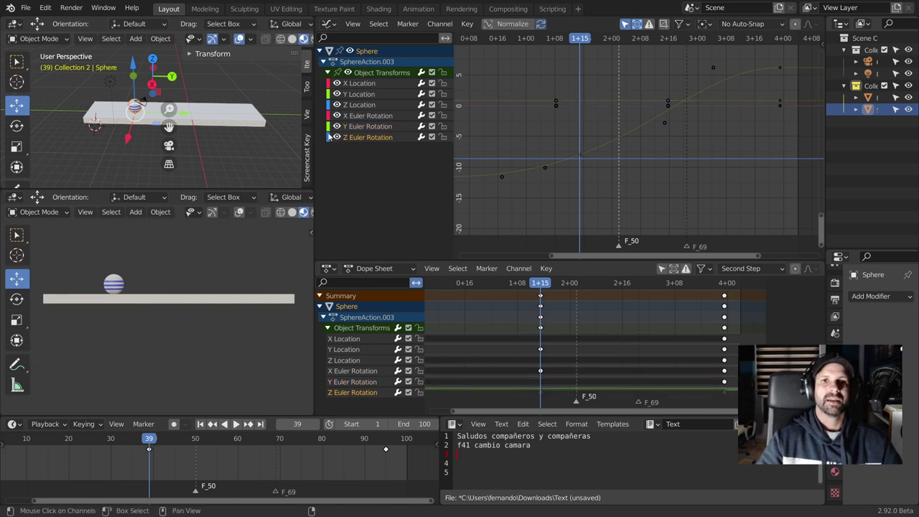
{"action": "left_click_drag", "start_coordinate": [337, 138], "coordinate": [339, 116]}
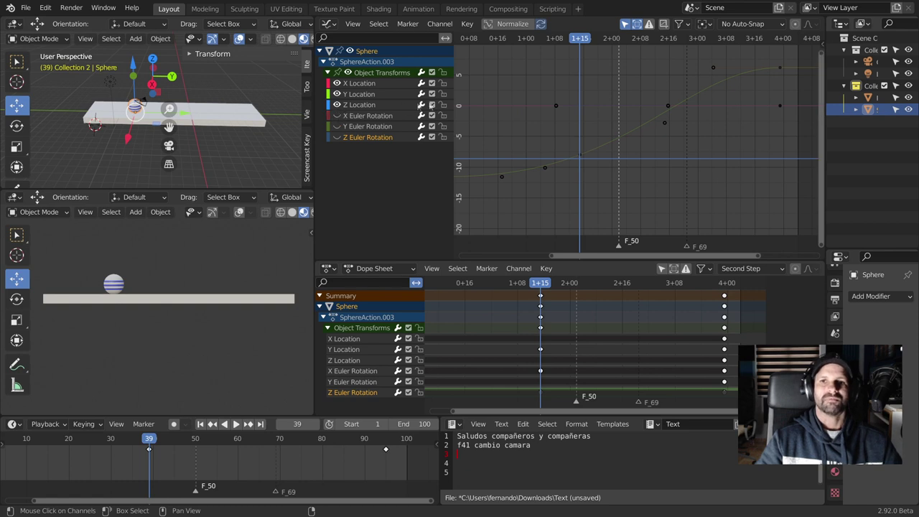
{"action": "left_click", "coordinate": [352, 95]}
{"action": "scroll", "coordinate": [643, 148], "scroll_direction": "up", "scroll_amount": 3}
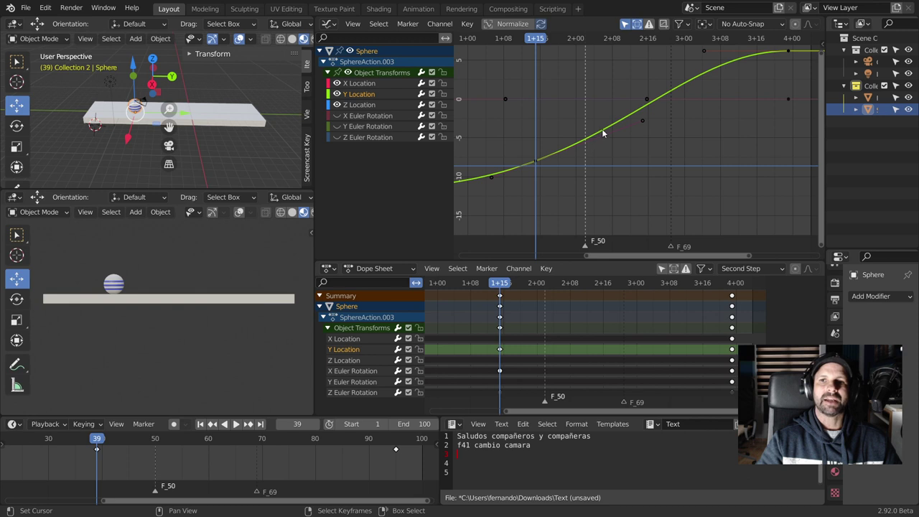
Insert a Y Location keyframe at frame 54 using Only Selected Channels
{"action": "left_click", "coordinate": [603, 133]}
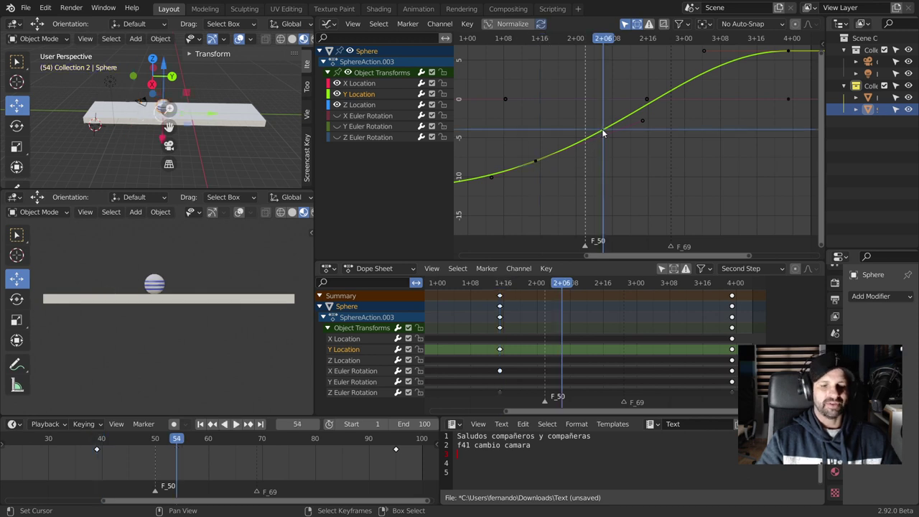
{"action": "key", "text": "i"}
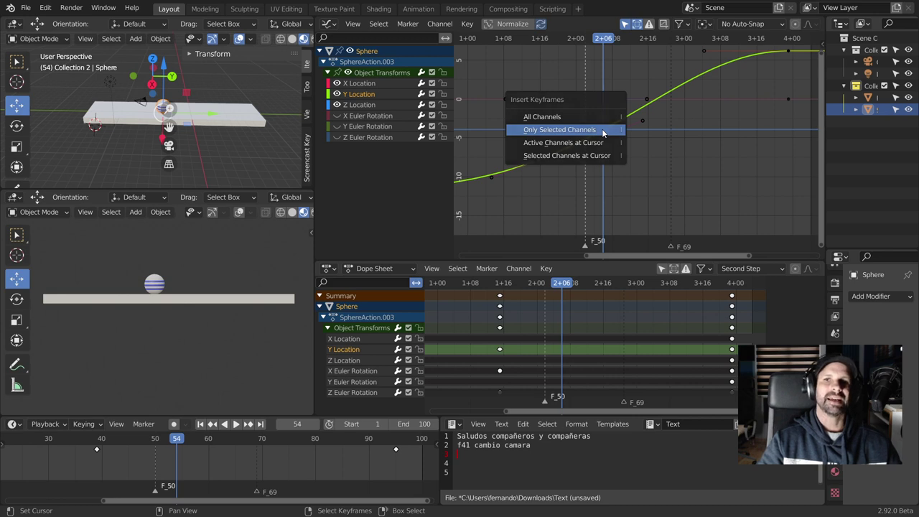
{"action": "left_click", "coordinate": [603, 133]}
{"action": "key", "text": "i"}
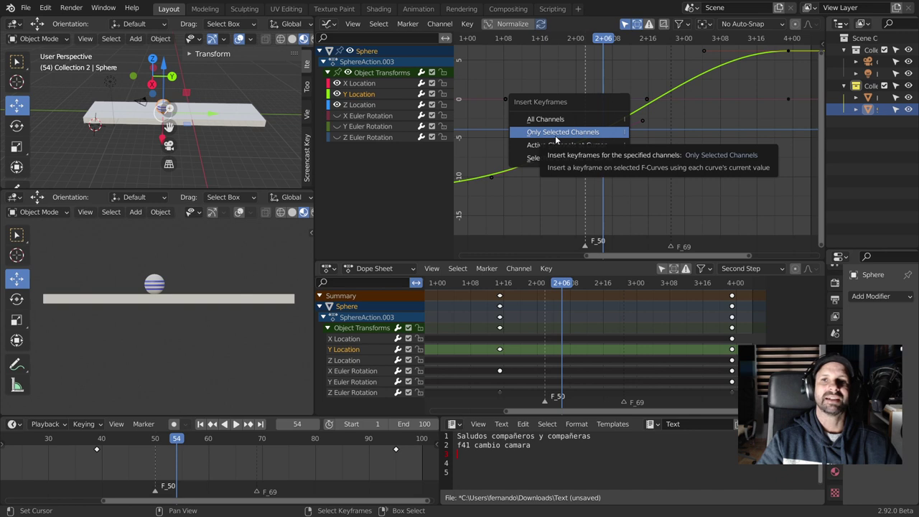
{"action": "left_click", "coordinate": [555, 134]}
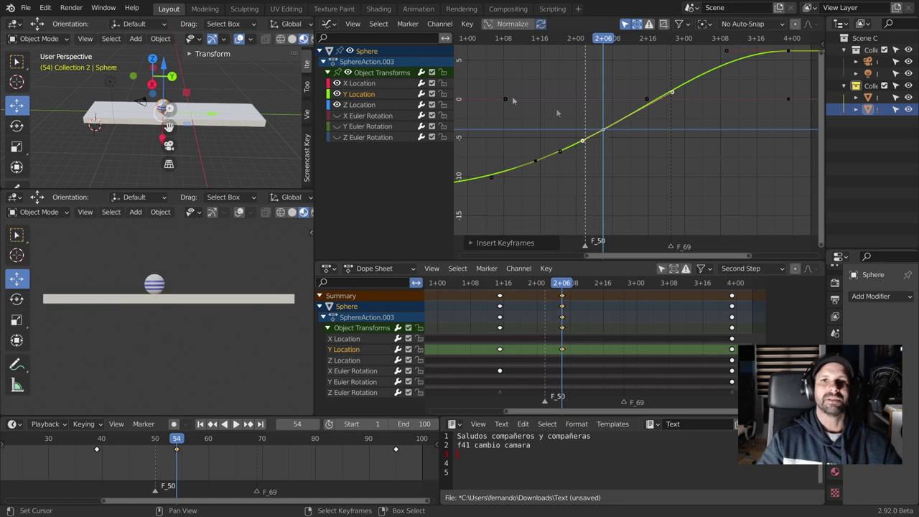
{"action": "left_click", "coordinate": [365, 84]}
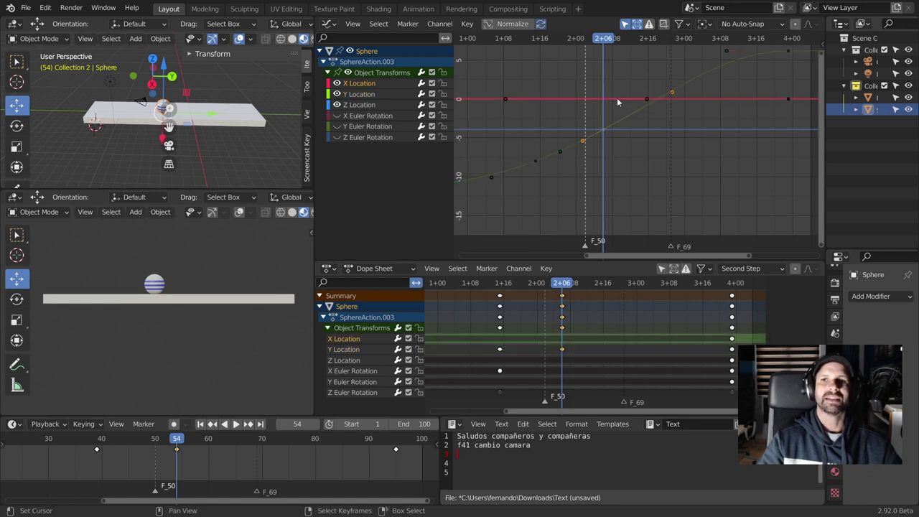
Select Z Location, then collapse and re-expand the Sphere and SphereAction.003 channel groups
{"action": "left_click", "coordinate": [375, 105]}
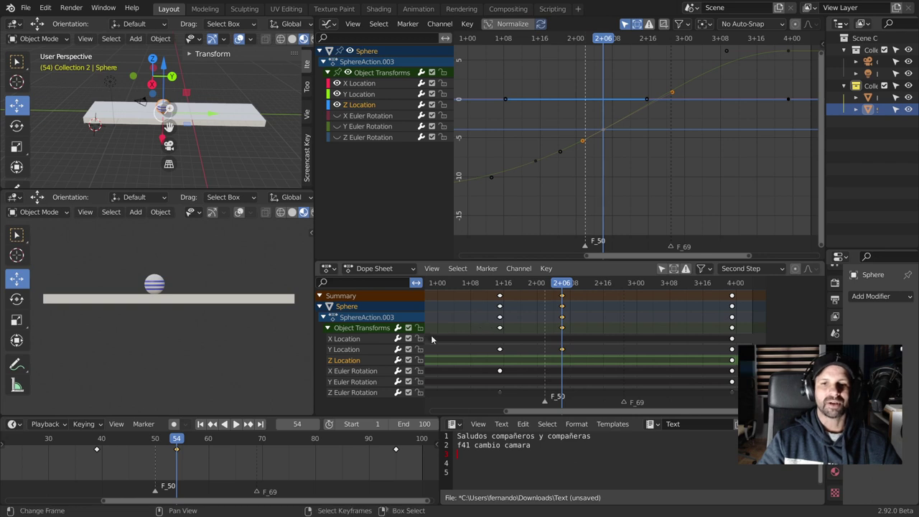
{"action": "left_click", "coordinate": [321, 309]}
{"action": "left_click", "coordinate": [322, 308]}
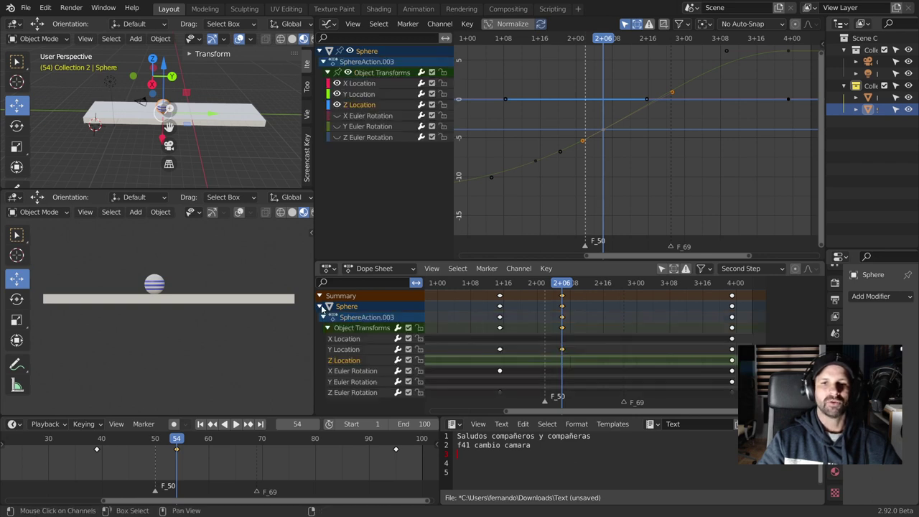
{"action": "left_click", "coordinate": [324, 317]}
{"action": "left_click", "coordinate": [324, 317]}
{"action": "left_click", "coordinate": [326, 307]}
{"action": "left_click", "coordinate": [326, 307]}
{"action": "left_click", "coordinate": [365, 322]}
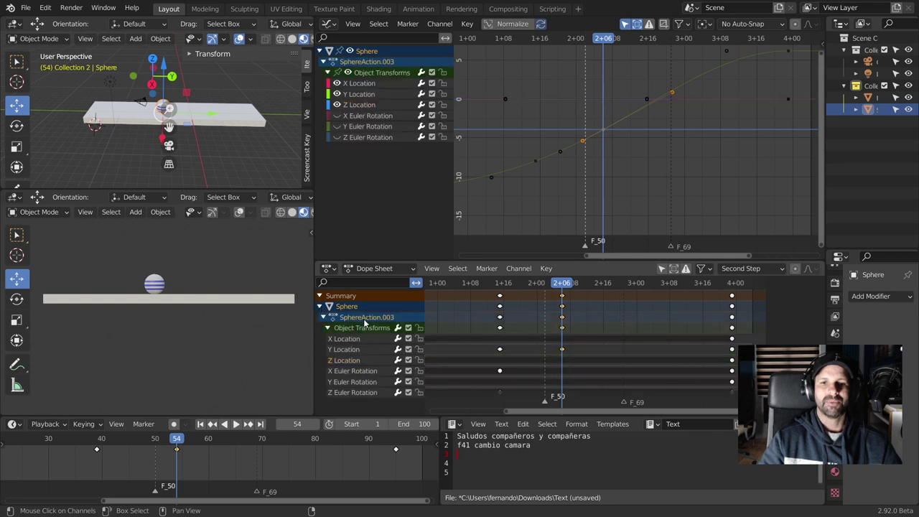
Step through each Location and Euler Rotation channel, end on Y Location, and open the Marker menu
{"action": "left_click", "coordinate": [347, 327]}
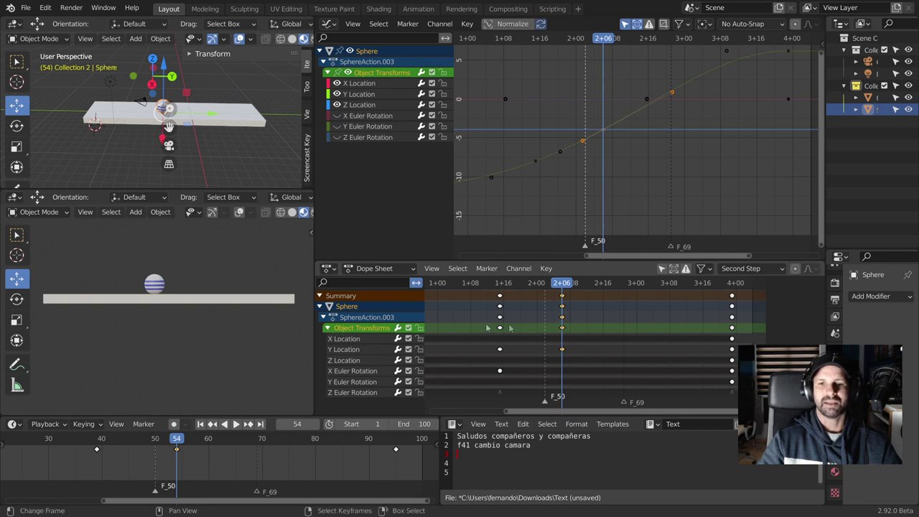
{"action": "left_click", "coordinate": [346, 339]}
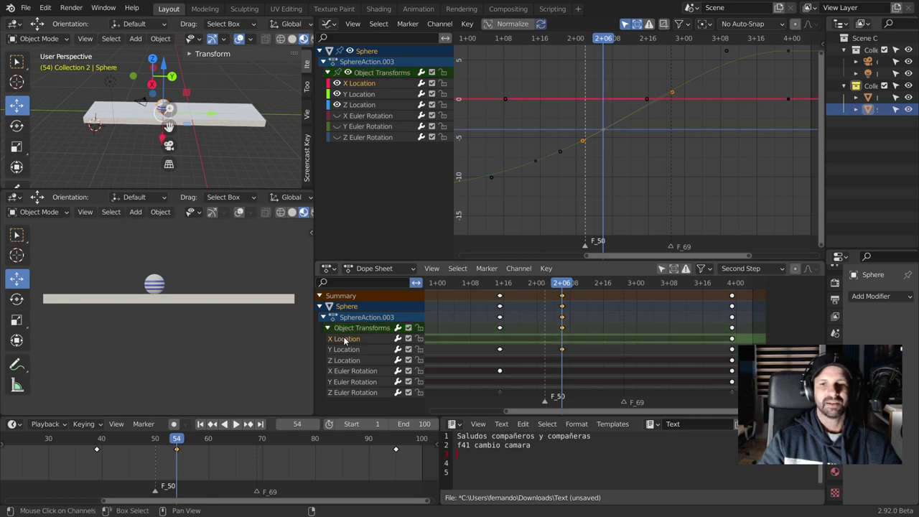
{"action": "left_click", "coordinate": [344, 347]}
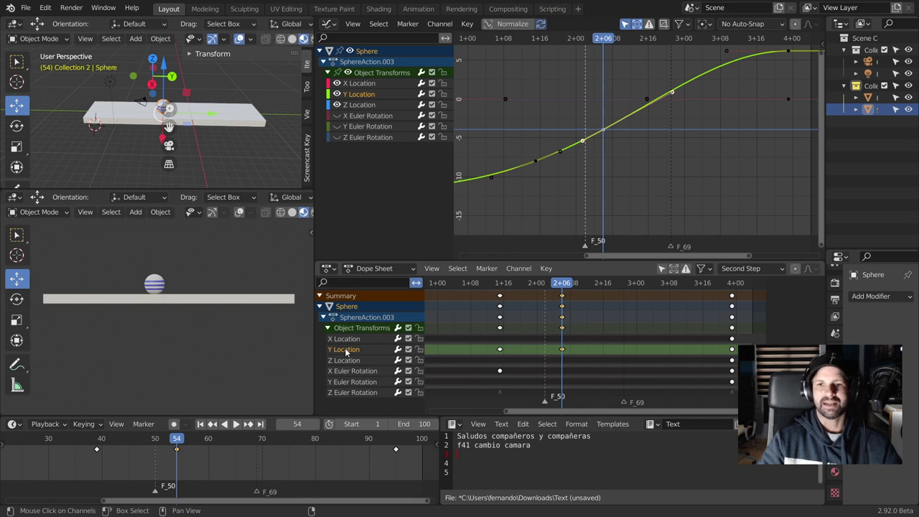
{"action": "left_click", "coordinate": [341, 363]}
{"action": "left_click", "coordinate": [338, 373]}
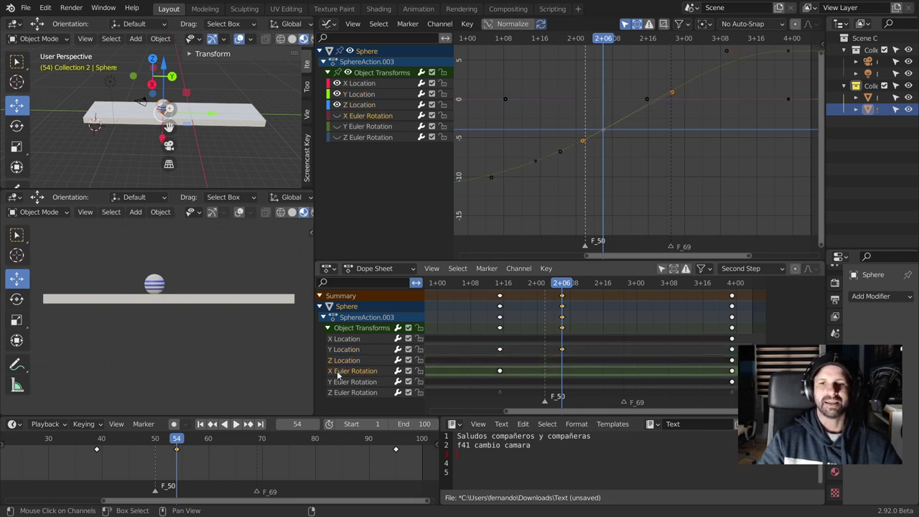
{"action": "left_click", "coordinate": [338, 382]}
{"action": "left_click", "coordinate": [336, 391]}
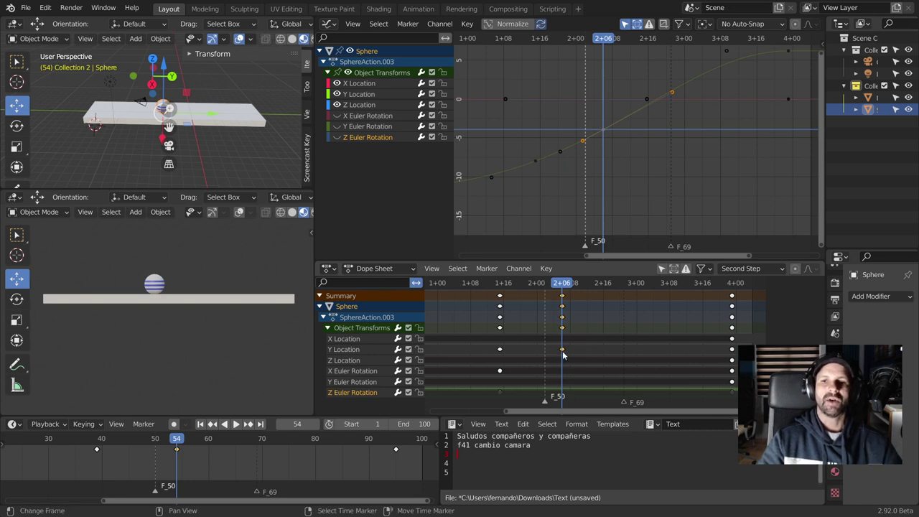
{"action": "left_click", "coordinate": [331, 351]}
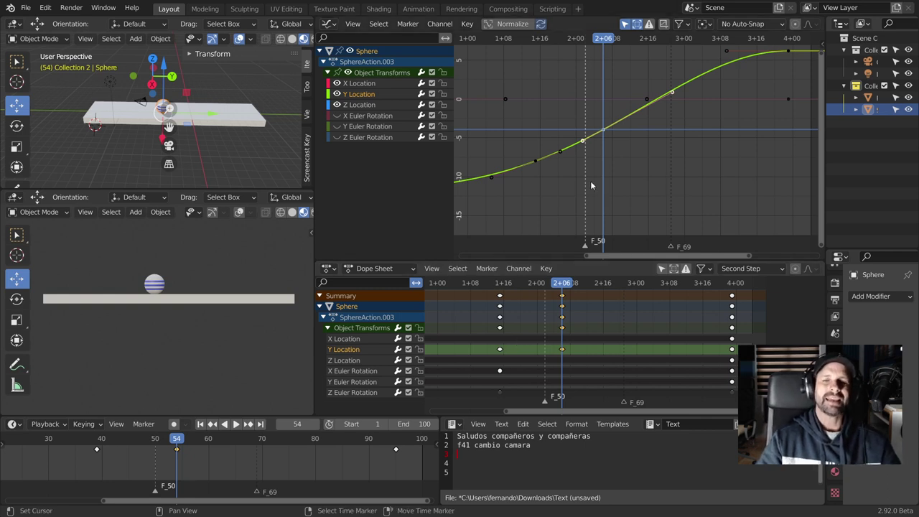
{"action": "left_click", "coordinate": [352, 24]}
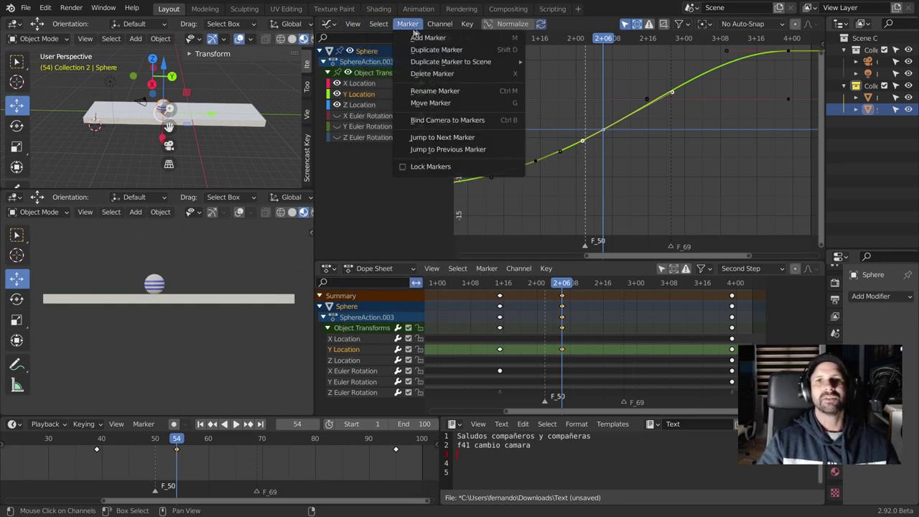
Add marker F_54 at frame 54, select it with the playhead at 57, then open the Marker menu
{"action": "left_click", "coordinate": [424, 37]}
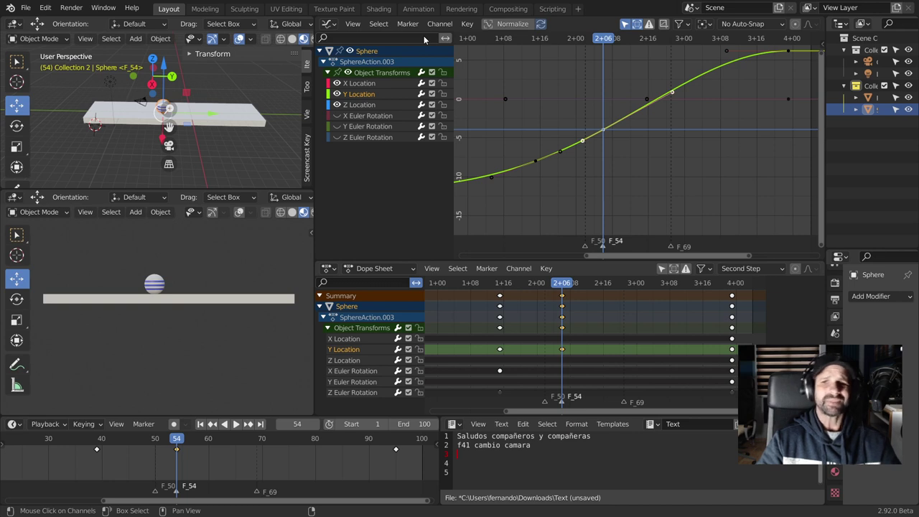
{"action": "left_click", "coordinate": [617, 245]}
{"action": "left_click", "coordinate": [615, 246]}
{"action": "left_click", "coordinate": [604, 246]}
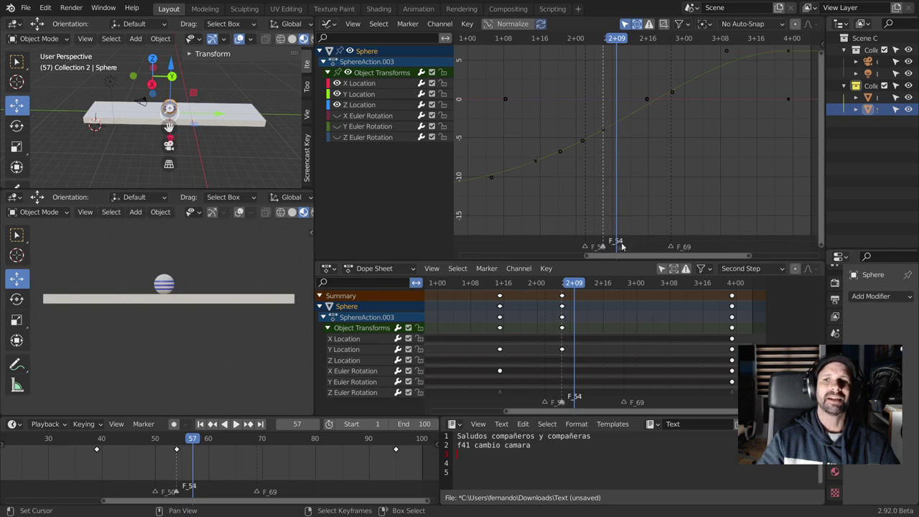
{"action": "left_click", "coordinate": [407, 24]}
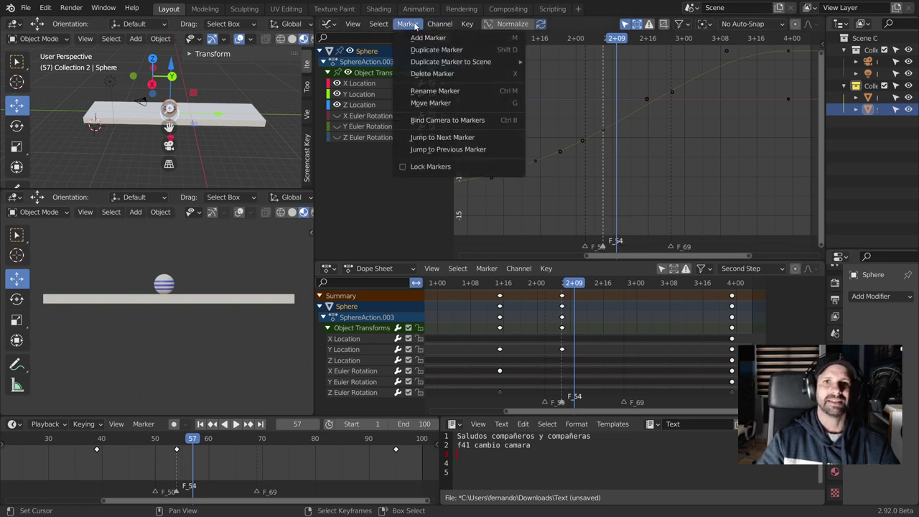
Rename marker F_54 to 'central', fixing a typo before confirming with OK
{"action": "left_click", "coordinate": [433, 91]}
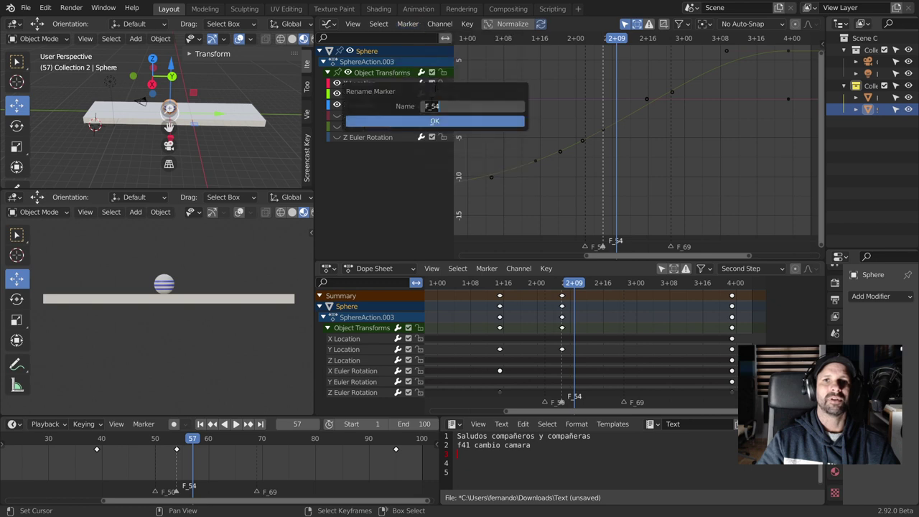
{"action": "type", "text": "cer"}
{"action": "type", "text": "ntar"}
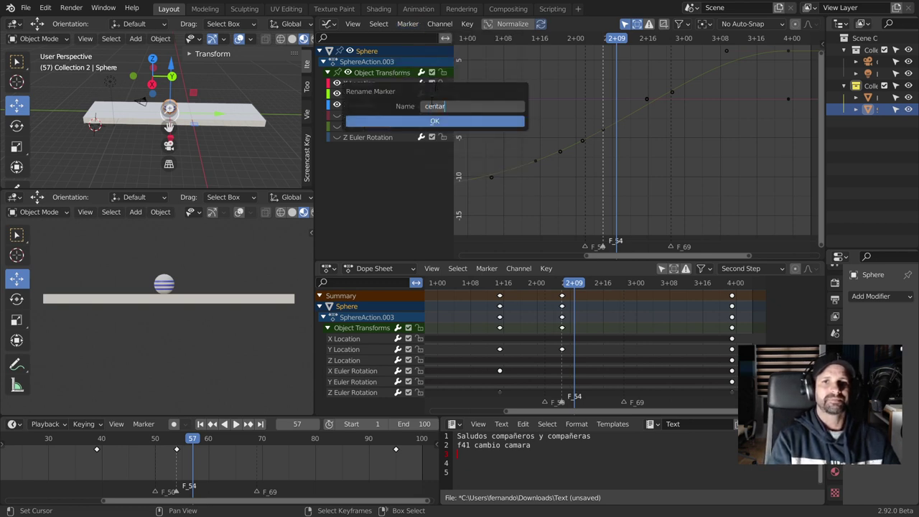
{"action": "key", "text": "BackSpace"}
{"action": "key", "text": "BackSpace"}
{"action": "type", "text": "ral"}
{"action": "key", "text": "Return"}
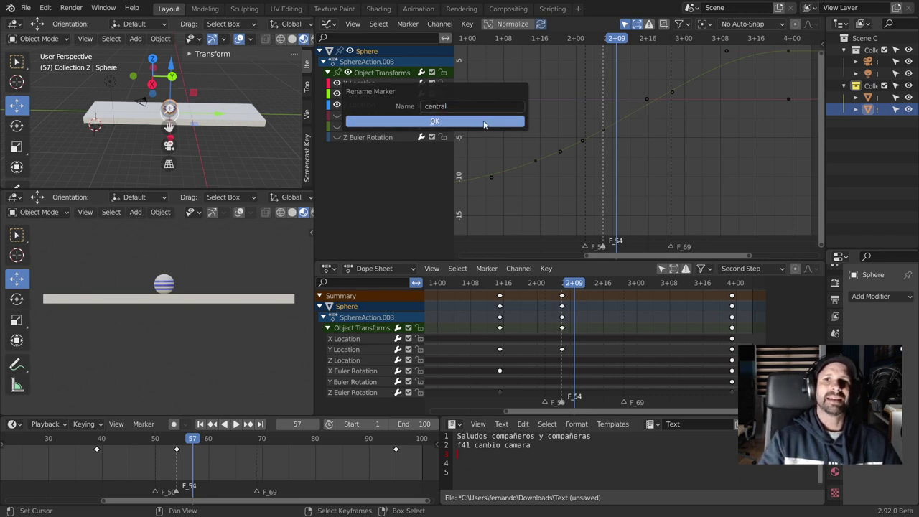
{"action": "left_click", "coordinate": [483, 122]}
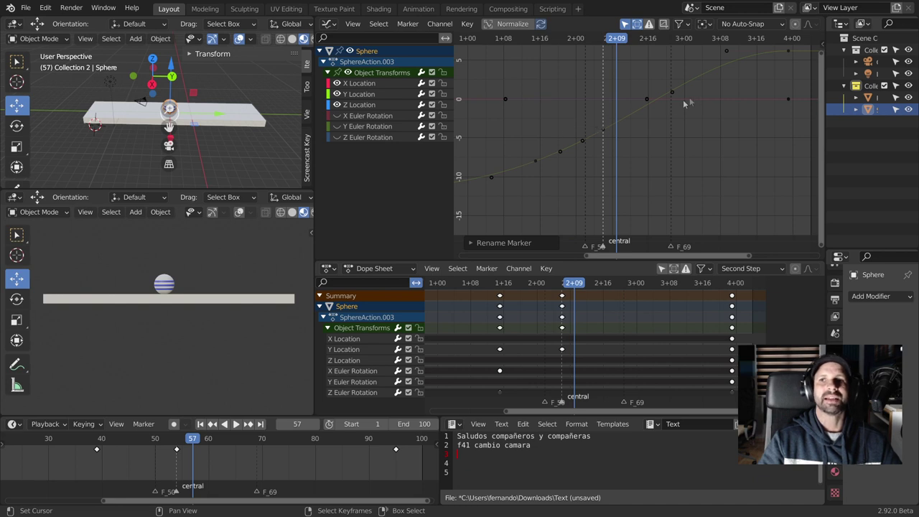
Select the Y Location curve, scrub the playhead back to frame 41, and open the Marker menu
{"action": "left_click", "coordinate": [792, 55]}
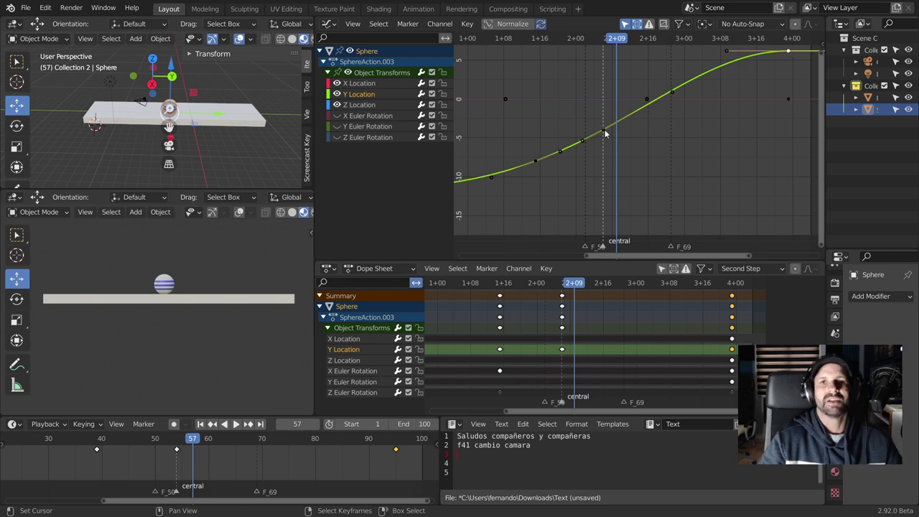
{"action": "left_click", "coordinate": [435, 24]}
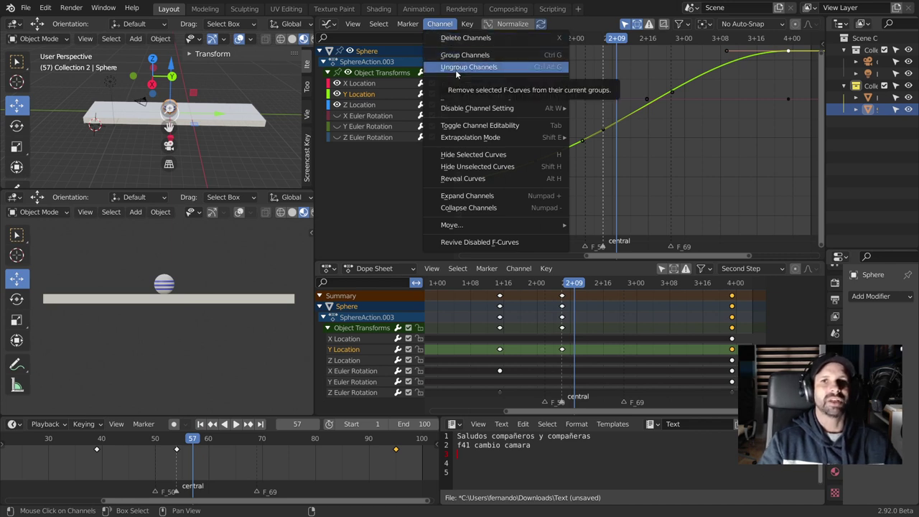
{"action": "mouse_move", "coordinate": [477, 107]}
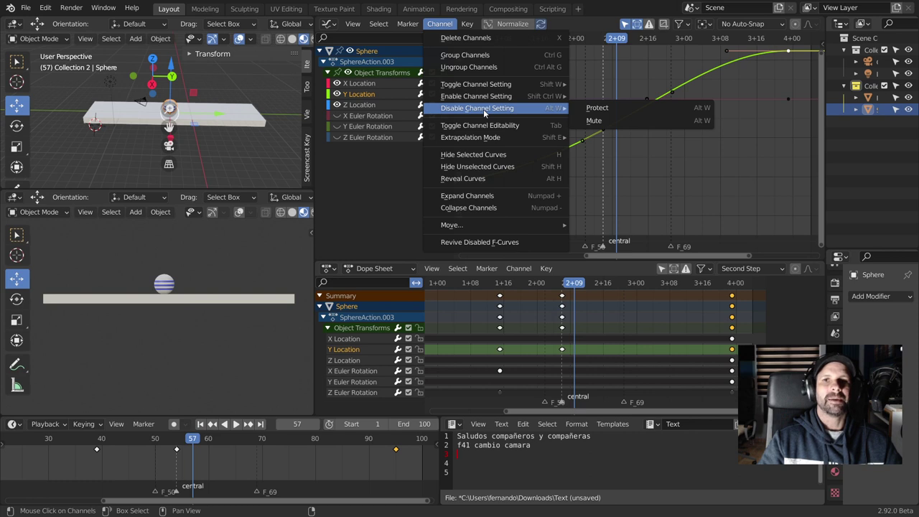
{"action": "key", "text": "Escape"}
{"action": "key", "text": "ctrl+z"}
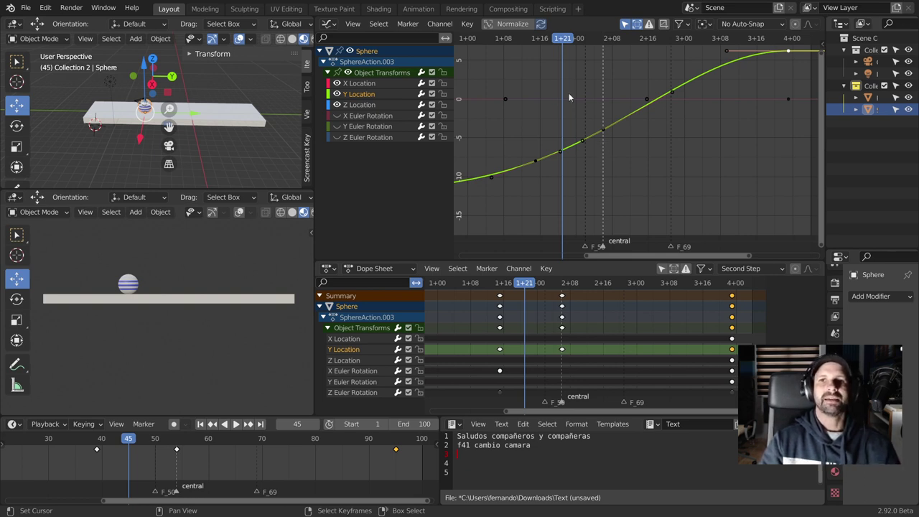
{"action": "left_click", "coordinate": [580, 45]}
{"action": "left_click_drag", "start_coordinate": [580, 41], "coordinate": [546, 41]}
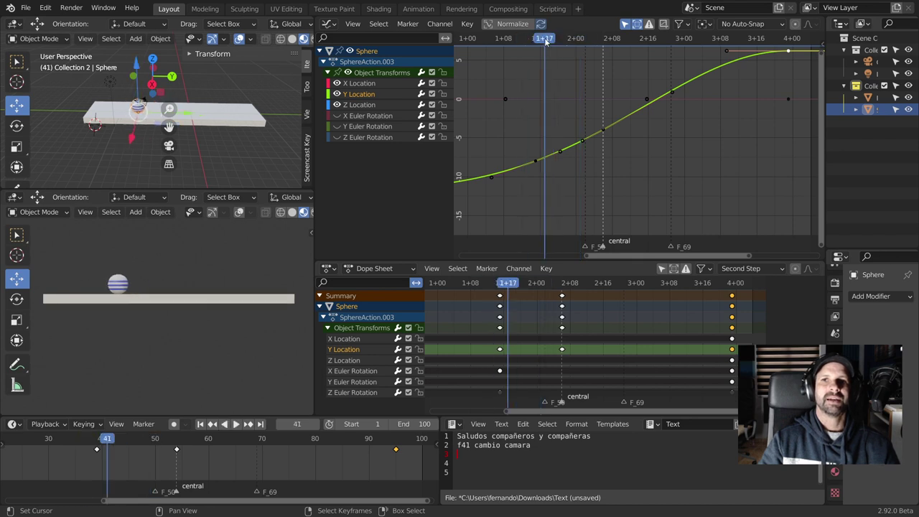
{"action": "left_click", "coordinate": [415, 28]}
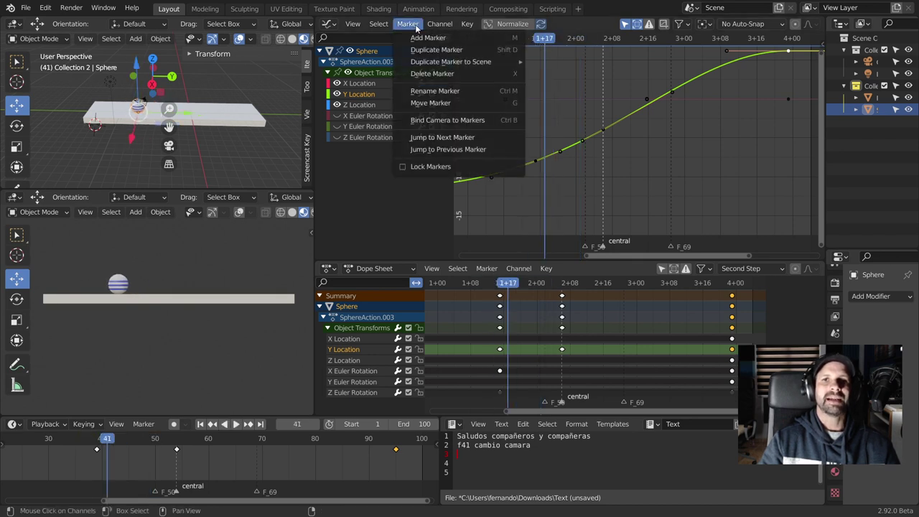
Bind the camera to a marker at frame 41, creating the 'Sphere' camera marker
{"action": "left_click", "coordinate": [445, 119]}
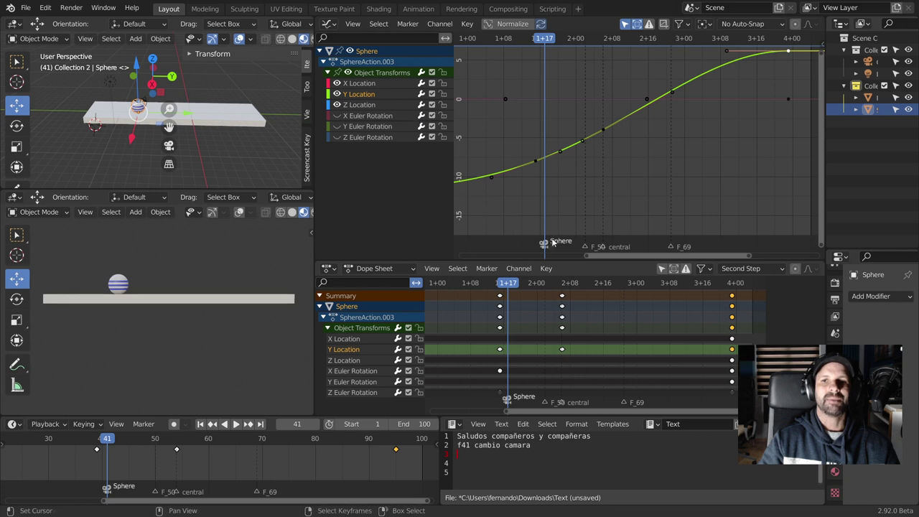